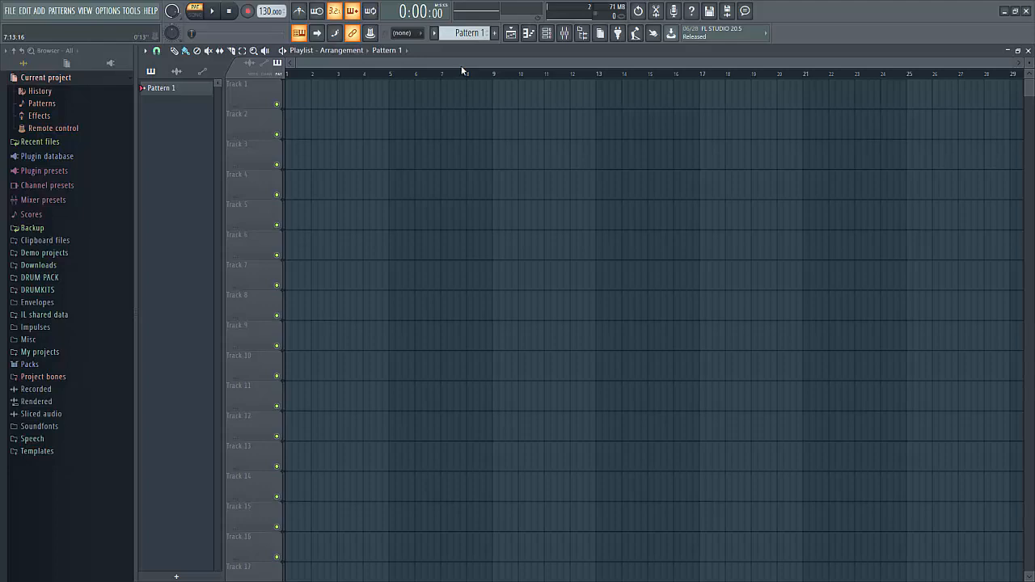
- Set the project tempo to 96 BPM and show the channel rack
mouse_move(266, 12)
mouse_down()
mouse_move(266, 47)
mouse_move(267, 31)
mouse_up()
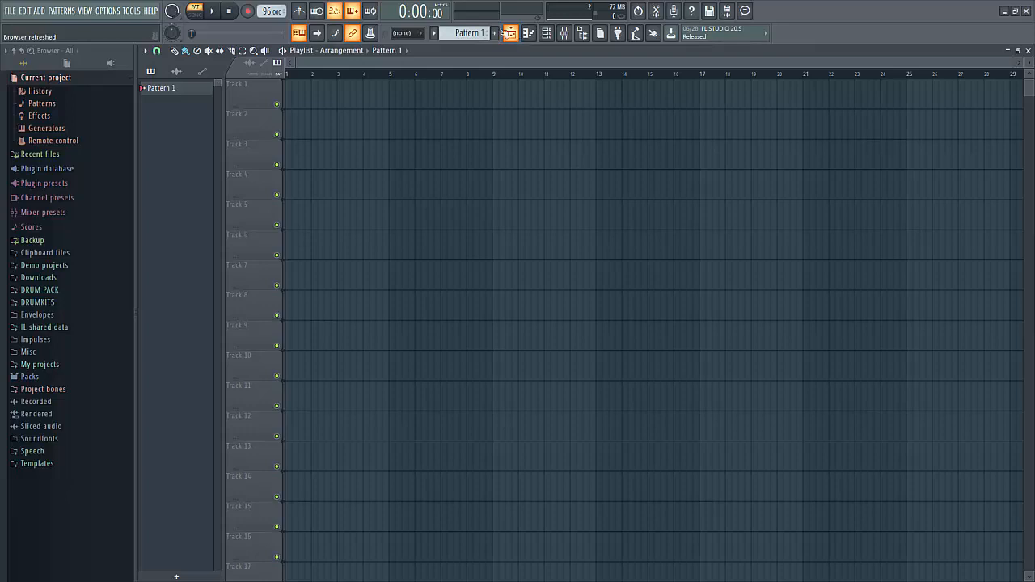
click(546, 33)
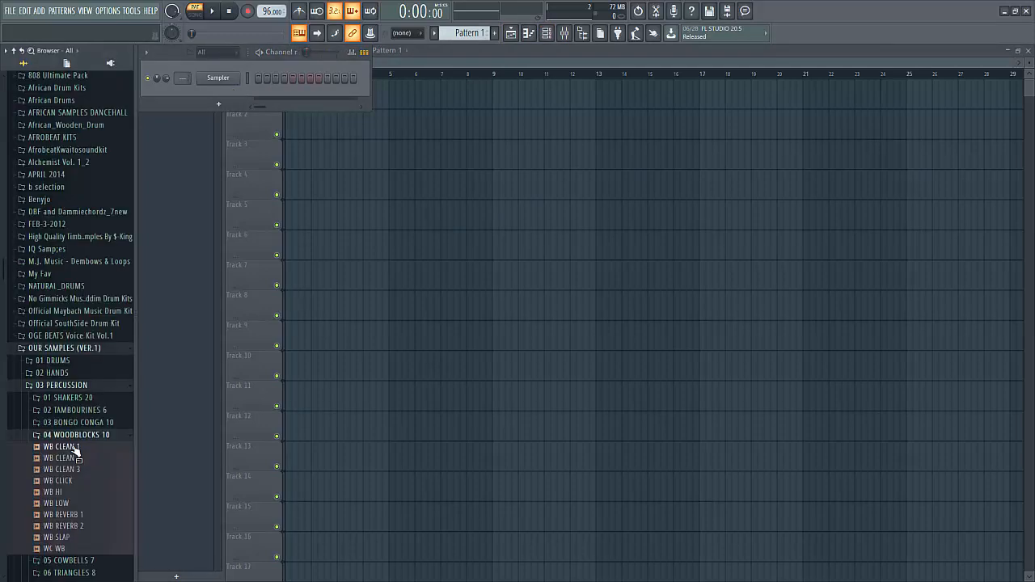
- Audition the clean woodblock samples, add WB CLEAN 3 as a channel, and delete the default Sampler channel
click(65, 446)
click(77, 459)
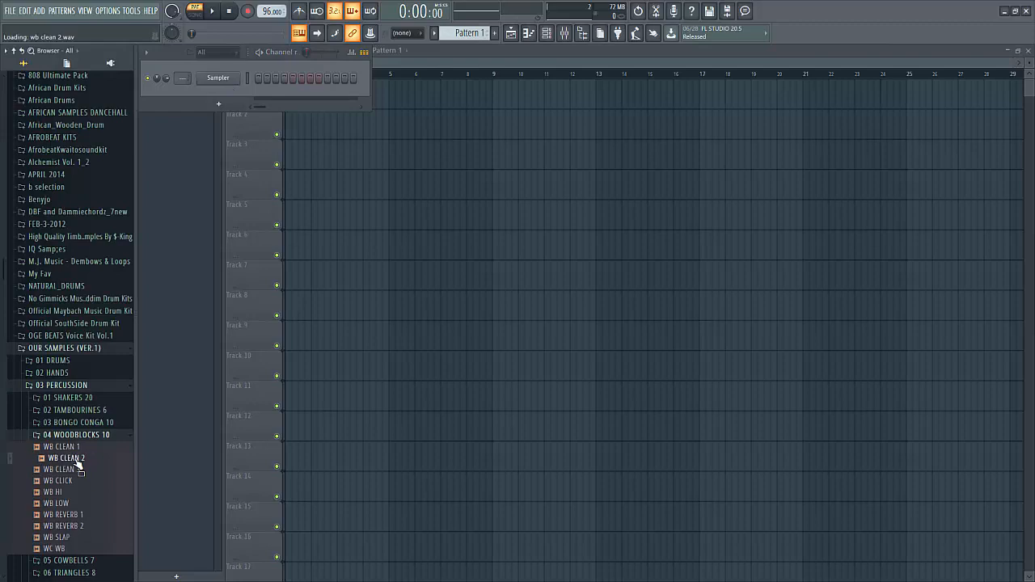
click(78, 471)
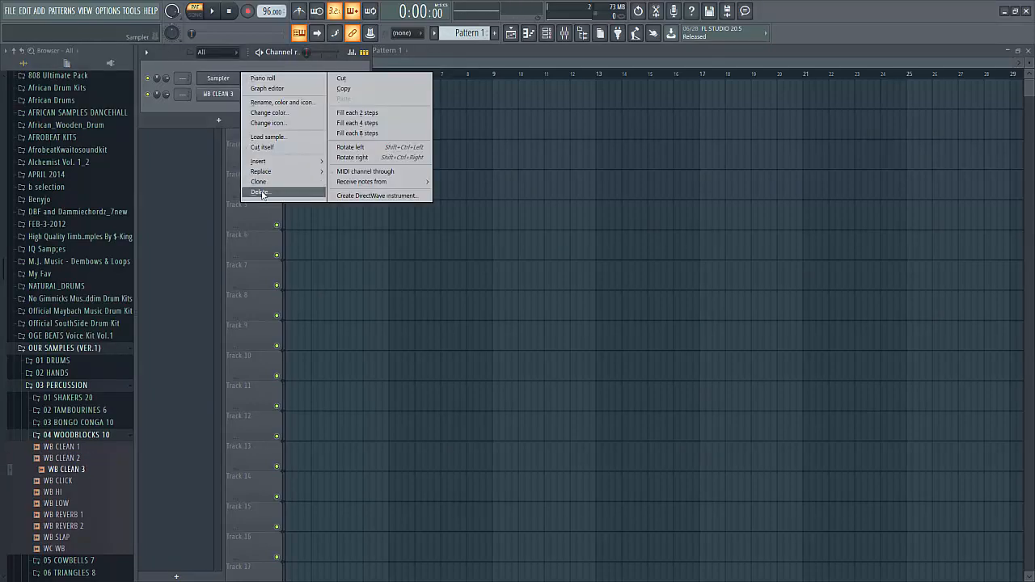
click(261, 194)
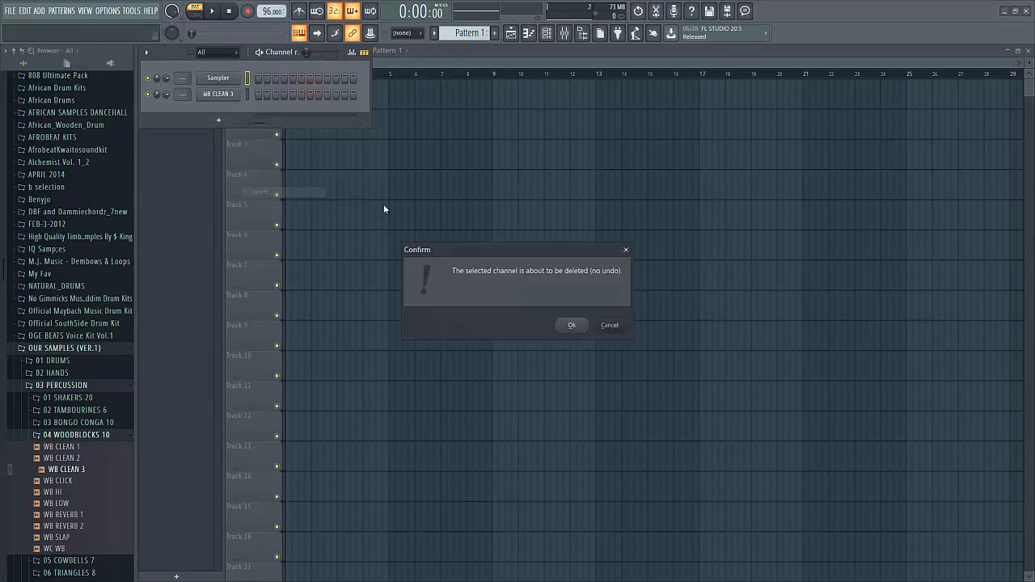
click(572, 326)
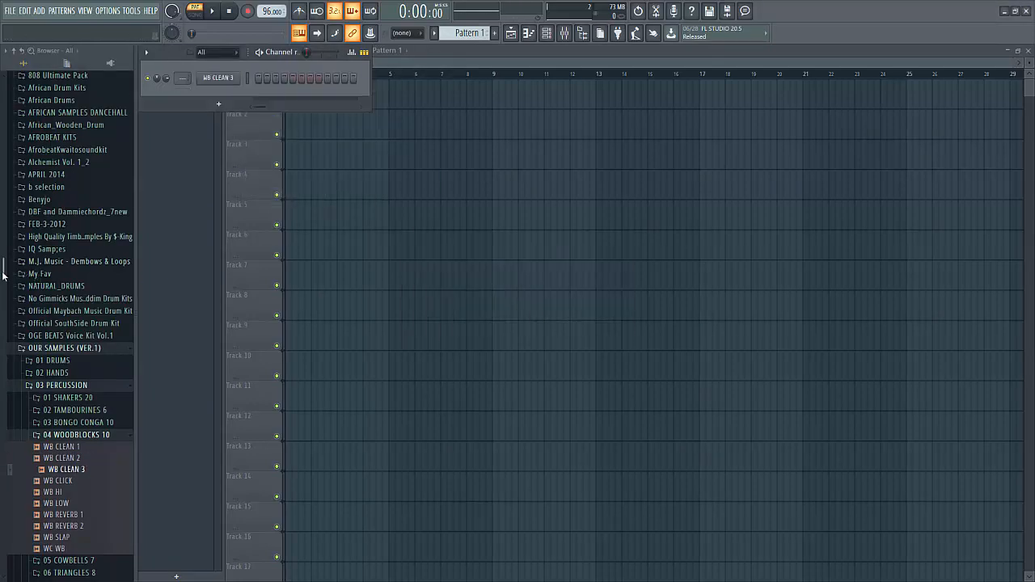
- Draw a five-hit C5 rhythm for WB CLEAN 3 in the piano roll and repeat it through bar 4
right_click(226, 78)
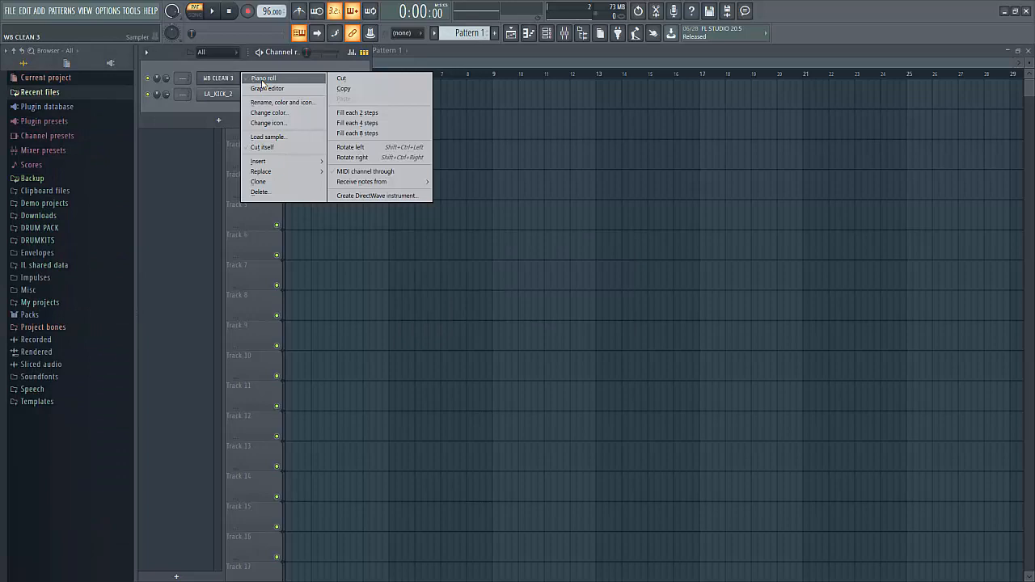
click(263, 80)
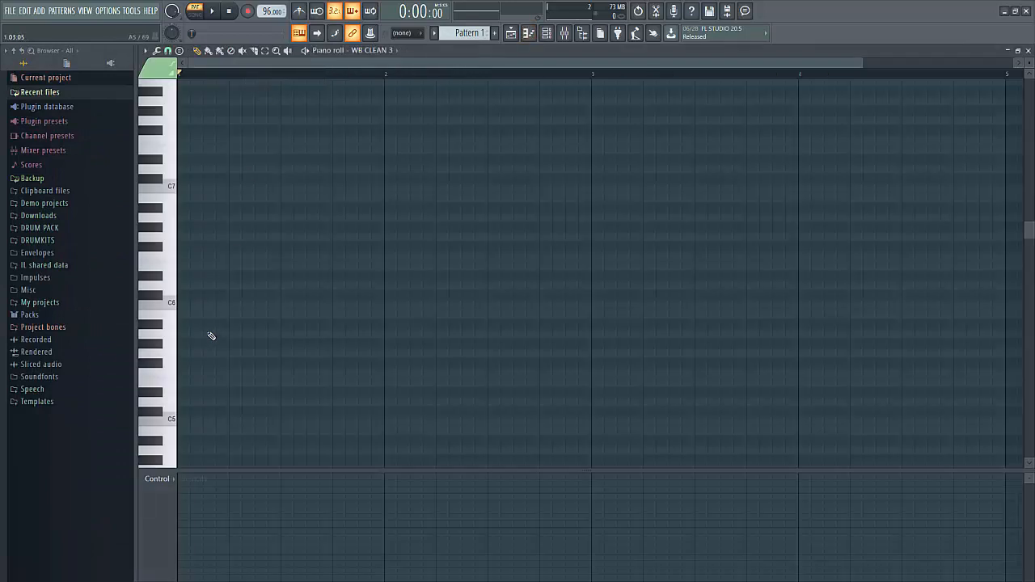
click(172, 420)
click(182, 422)
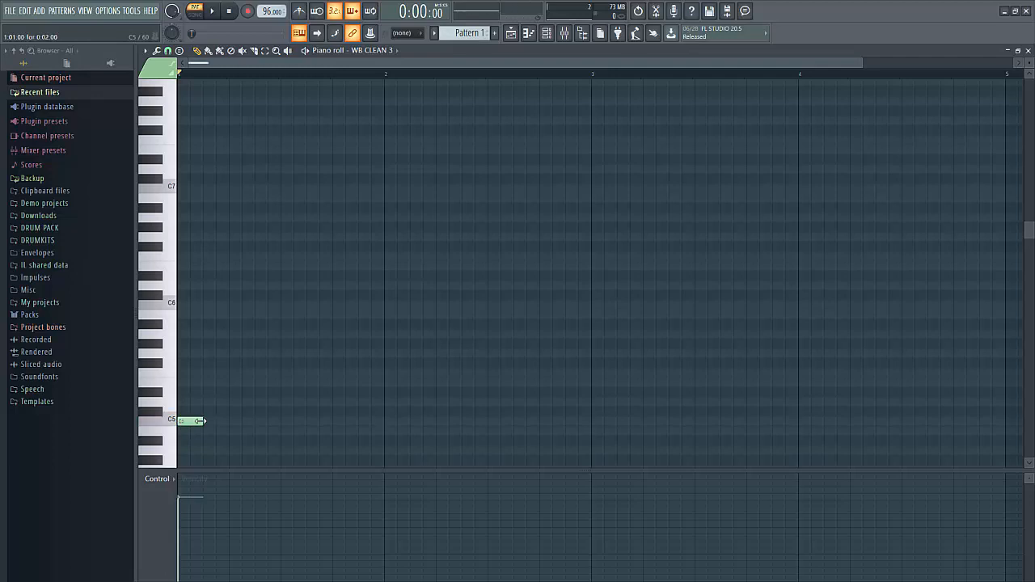
key(space)
click(219, 423)
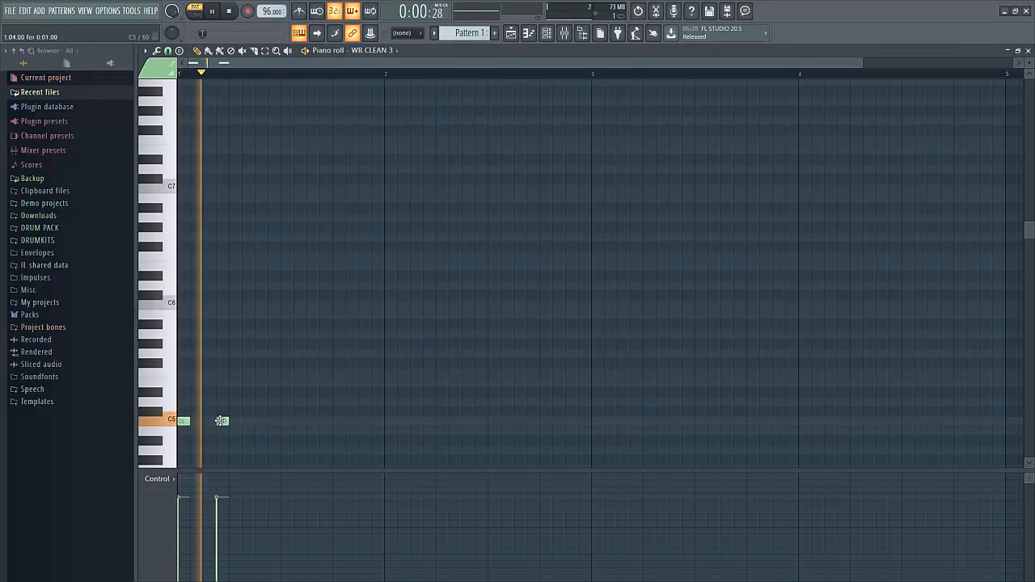
click(275, 423)
click(326, 422)
click(351, 422)
mouse_move(326, 422)
mouse_down()
mouse_move(314, 421)
mouse_move(338, 420)
mouse_up()
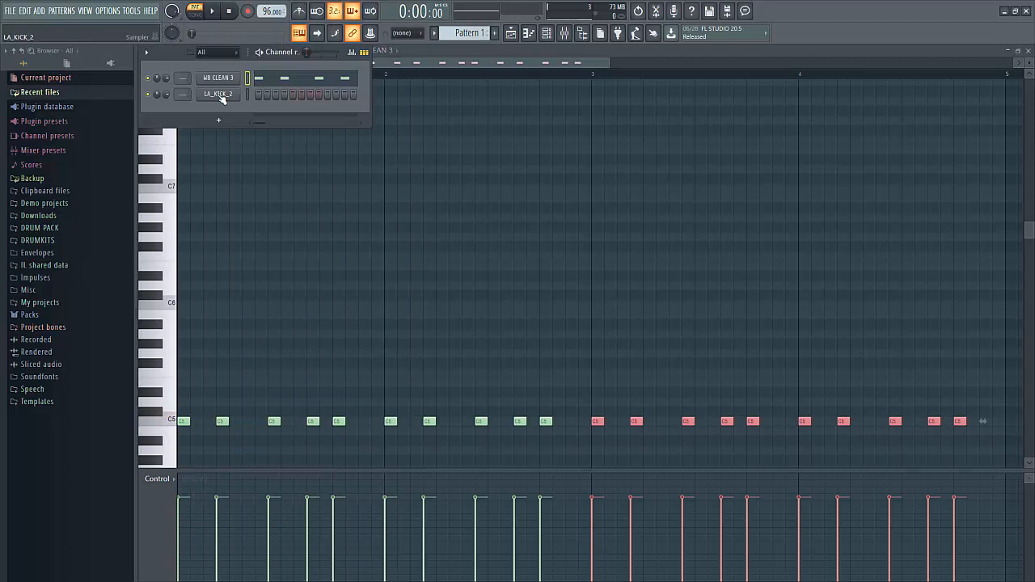
- Place C5 kick notes every half bar across four bars in the LA_KICK_2 piano roll
right_click(218, 96)
click(262, 96)
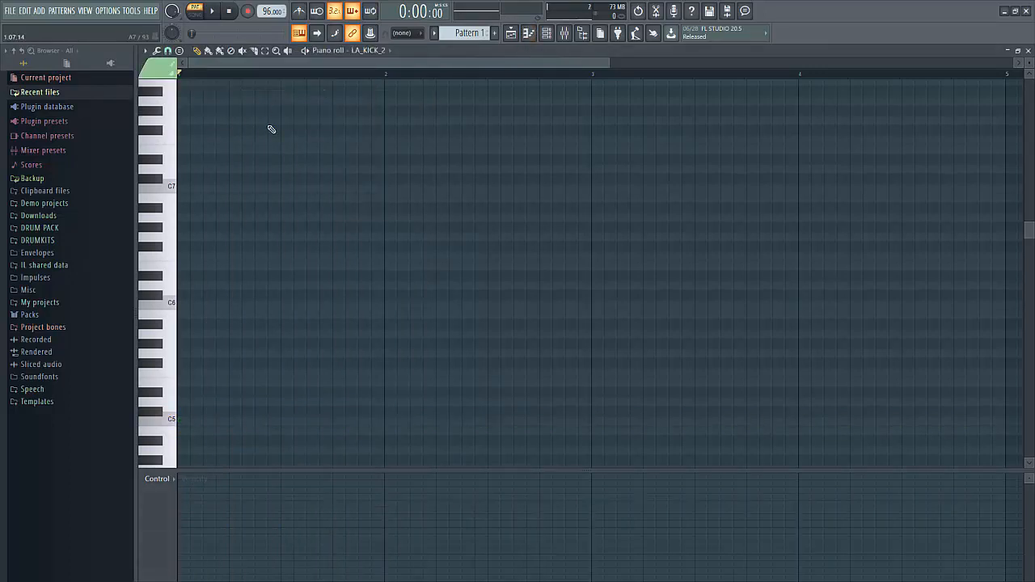
click(184, 422)
key(space)
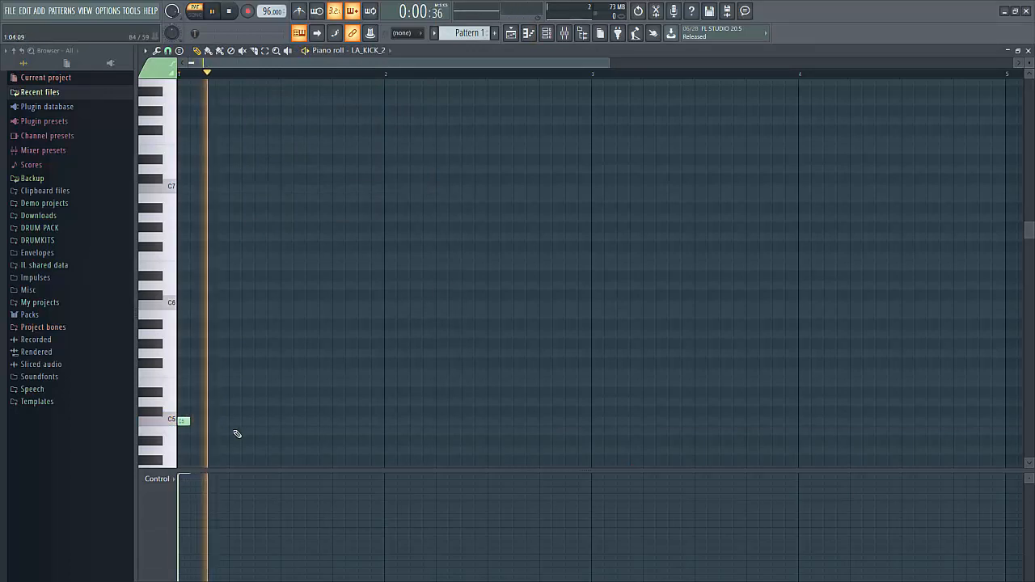
click(286, 421)
click(391, 421)
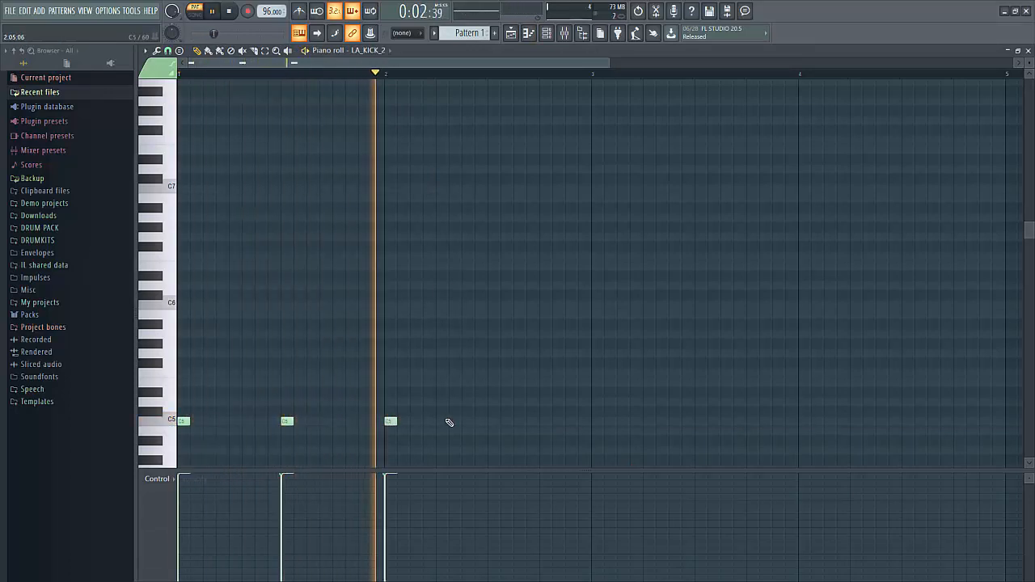
click(494, 422)
click(597, 421)
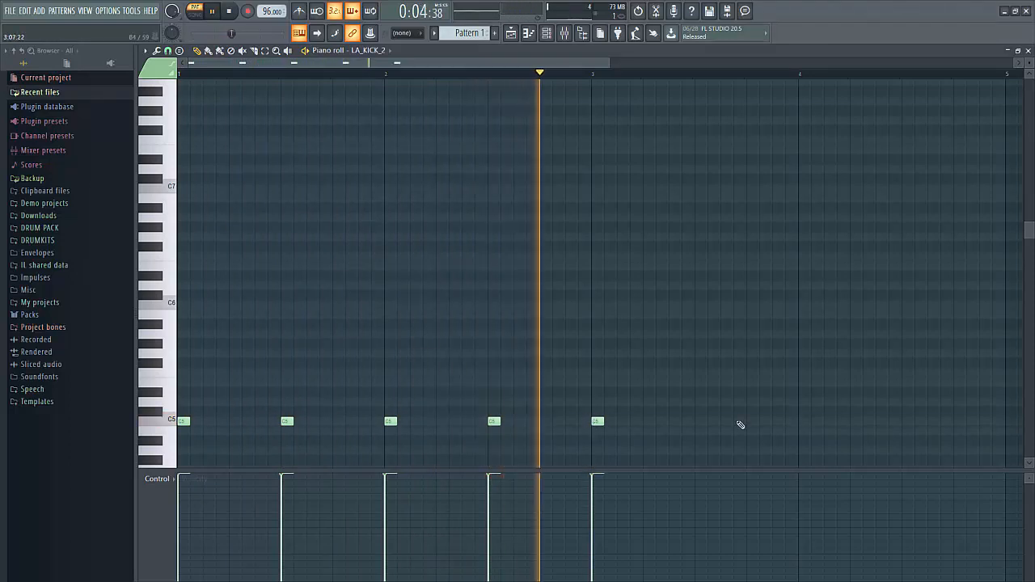
click(702, 421)
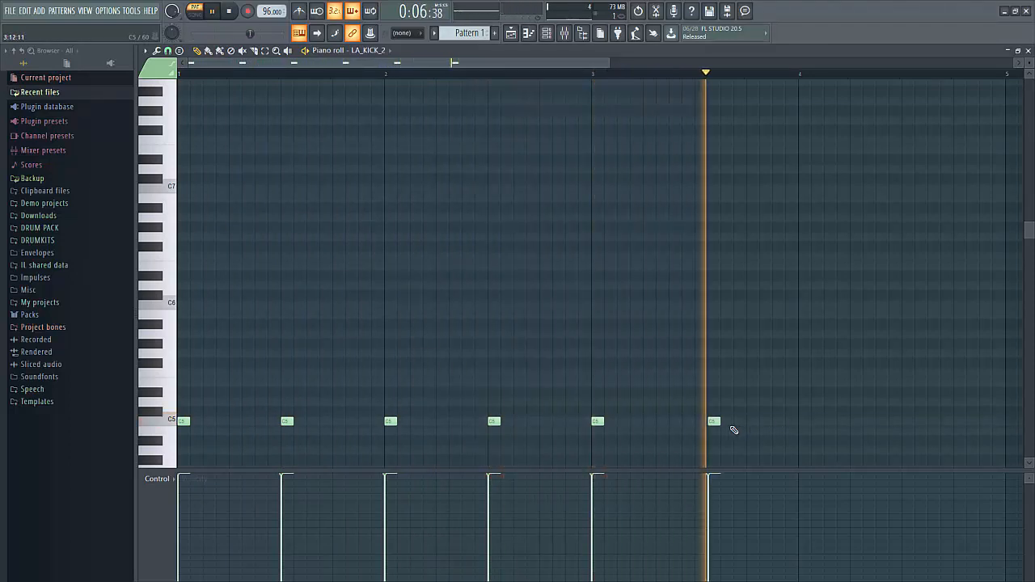
click(805, 421)
click(909, 422)
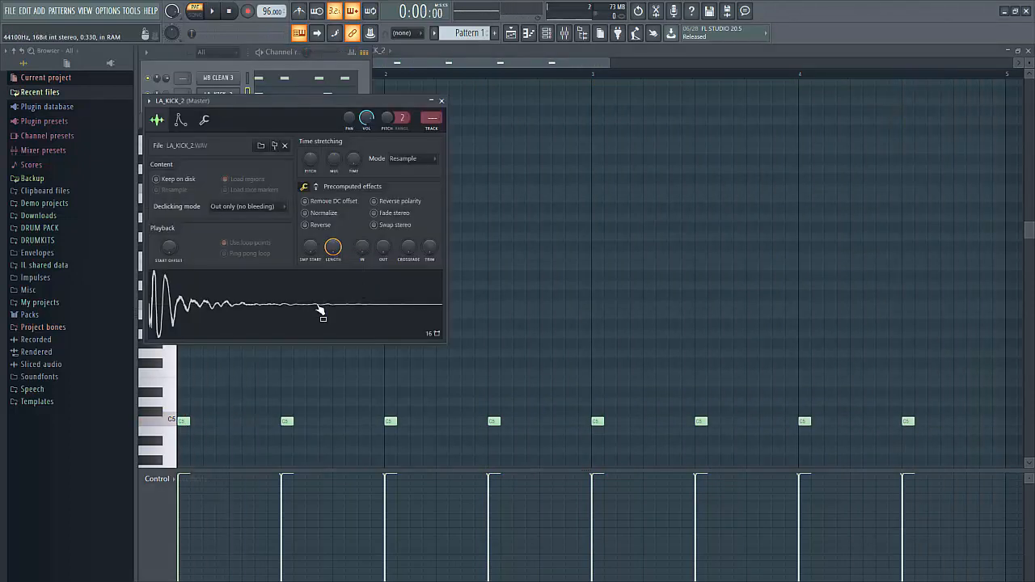
- Raise the fade-out of the LA_KICK_2 sample in its channel settings and audition the shortened tail
drag(384, 248, 384, 213)
click(379, 314)
click(374, 314)
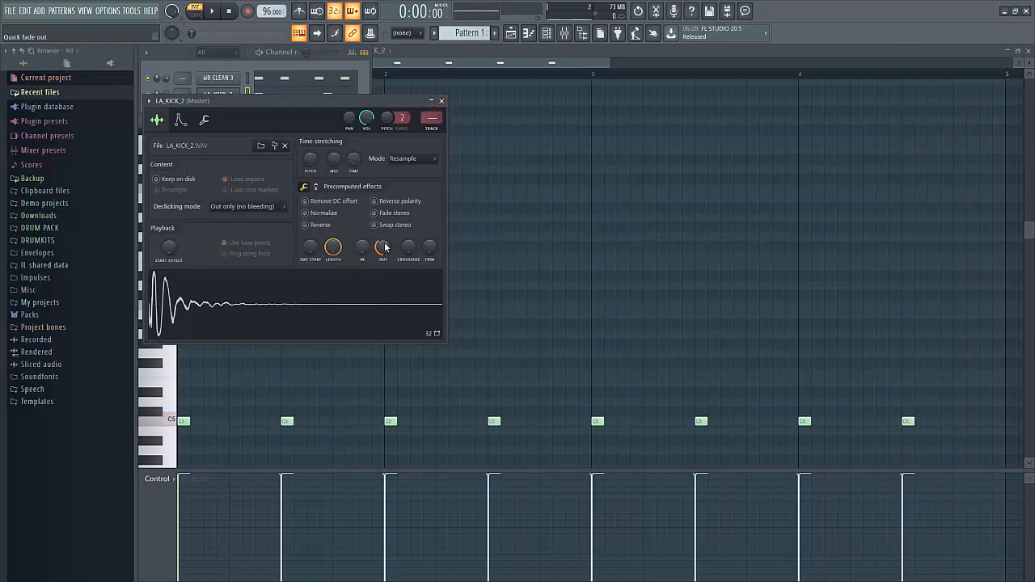
click(442, 101)
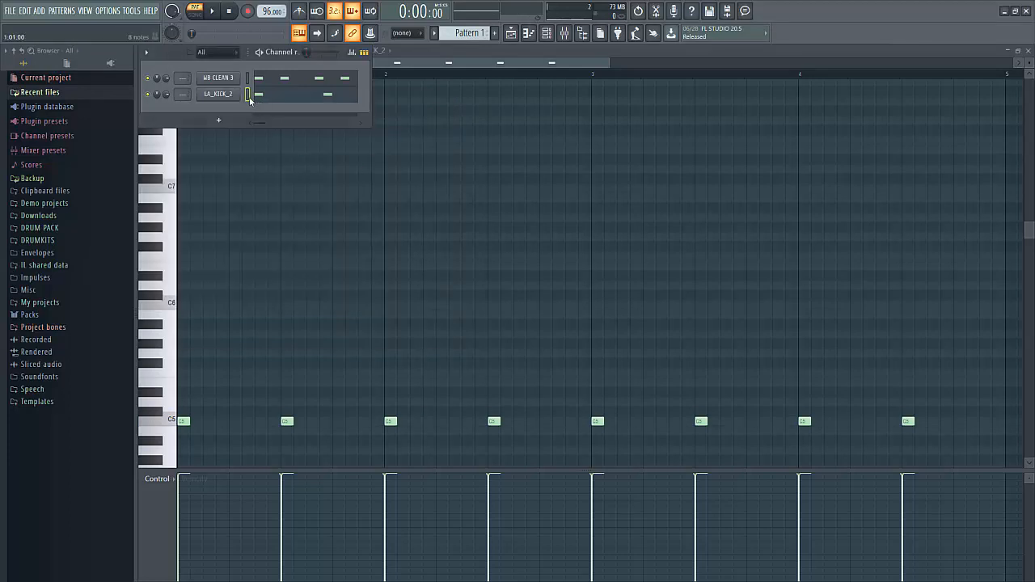
- Route the LA_KICK_2 channel to mixer track Insert 1
click(567, 34)
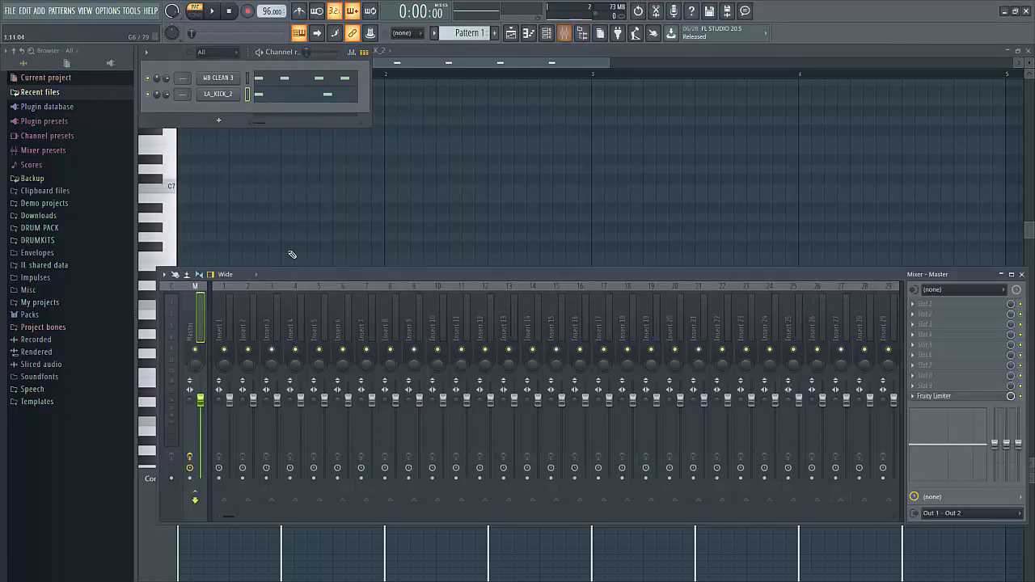
right_click(226, 317)
mouse_move(322, 370)
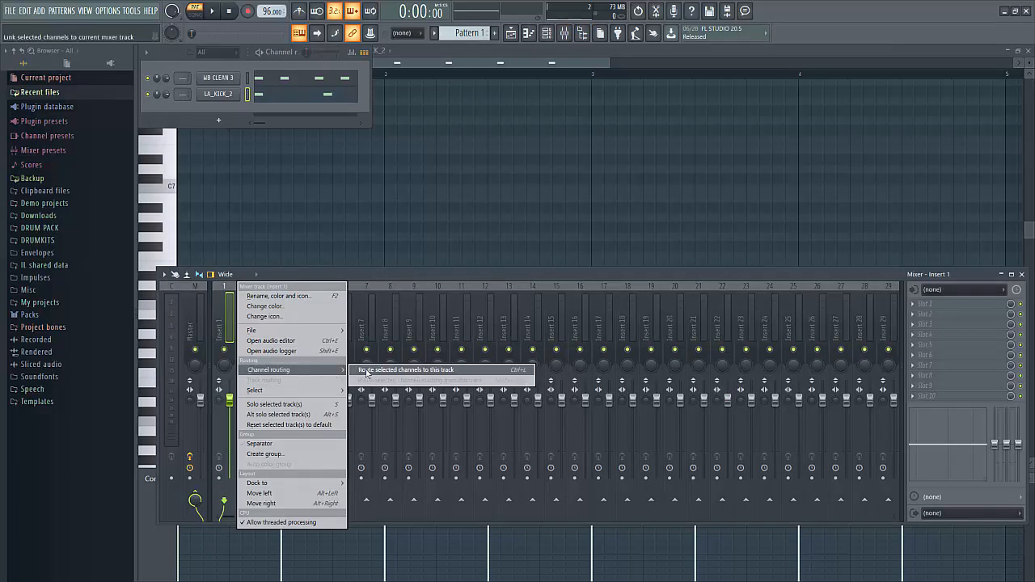
click(396, 371)
- Add Fruity Parametric EQ 2 to the kick's mixer track and roll off the high frequencies with band 7 during playback
click(943, 306)
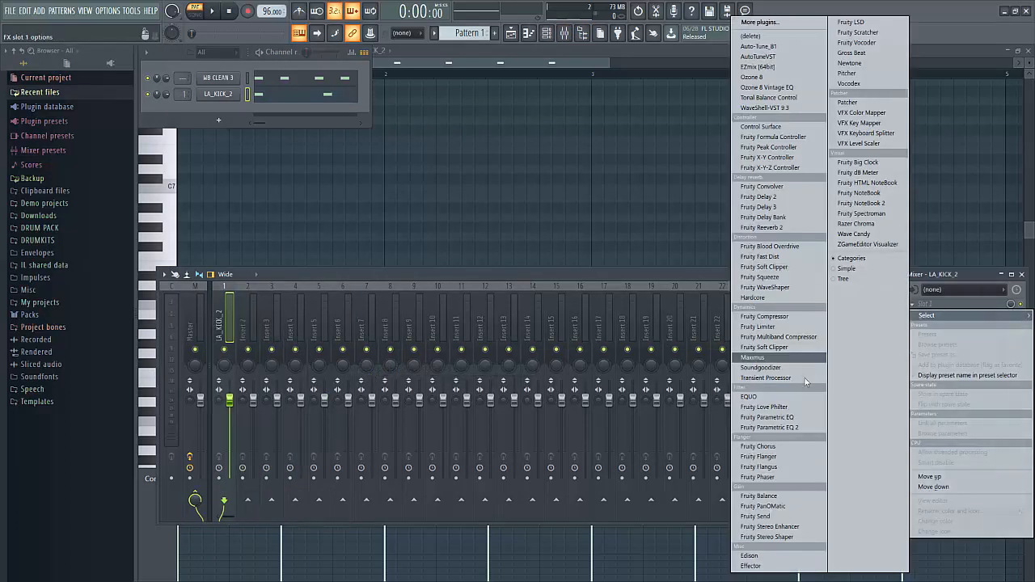
click(762, 426)
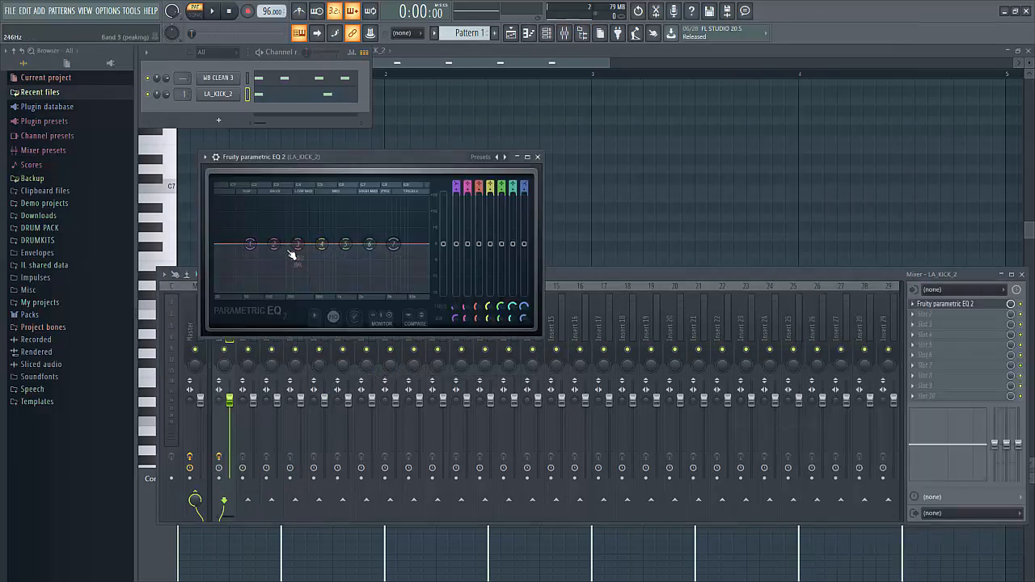
key(space)
drag(394, 245, 337, 292)
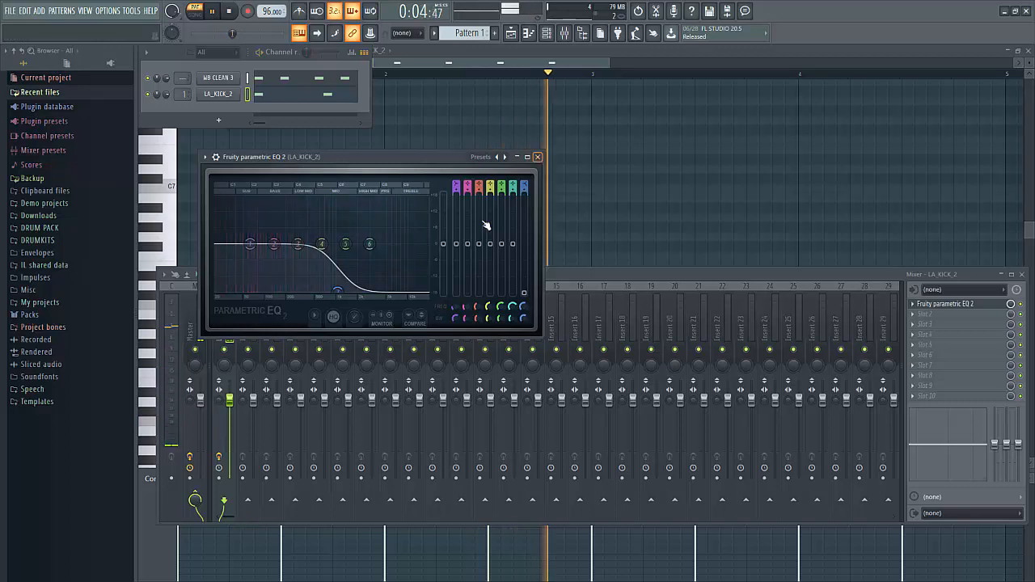
drag(339, 291, 346, 294)
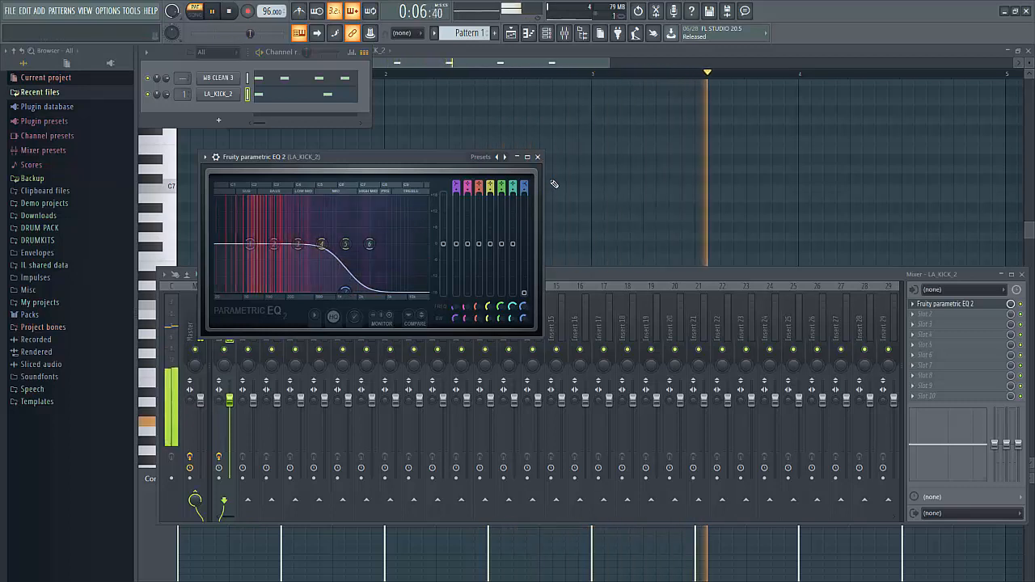
click(538, 157)
key(space)
- Route the WB CLEAN 3 channel to mixer track Insert 2
click(247, 77)
click(248, 326)
right_click(248, 326)
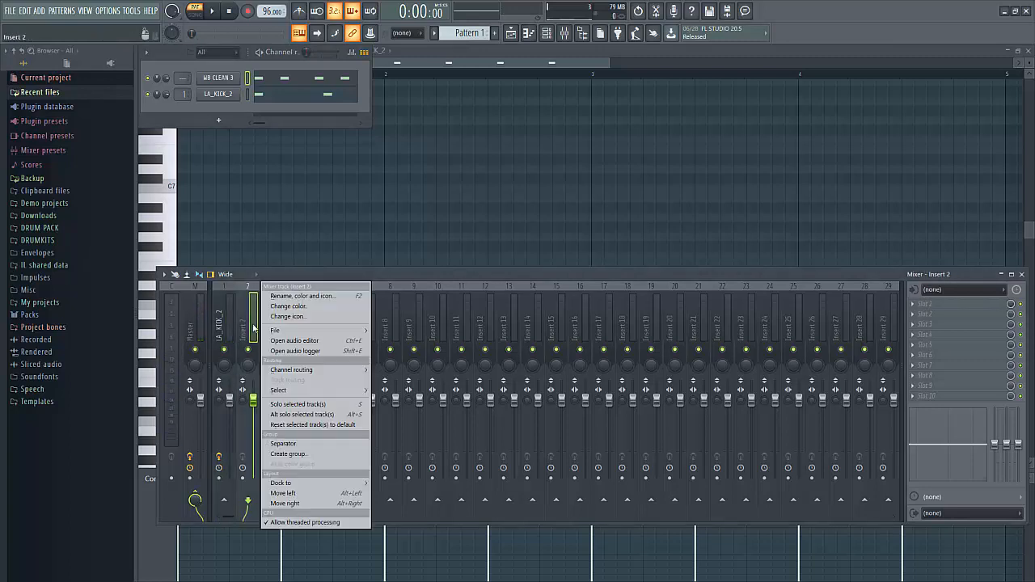
mouse_move(331, 370)
click(391, 372)
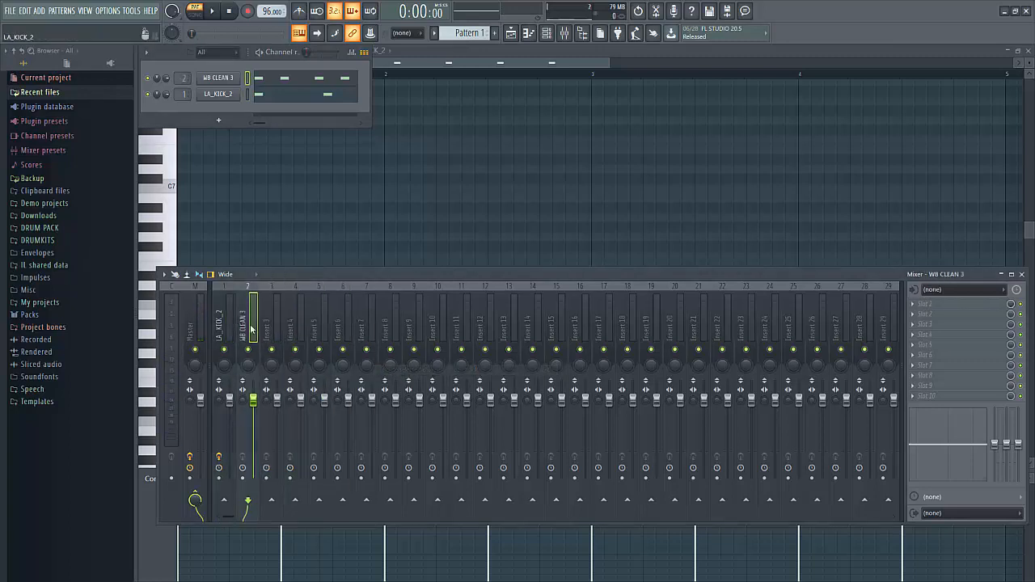
- Add Fruity Reeverb 2 to the woodblock's mixer track with the Drum Room preset and lower its wet level
click(935, 306)
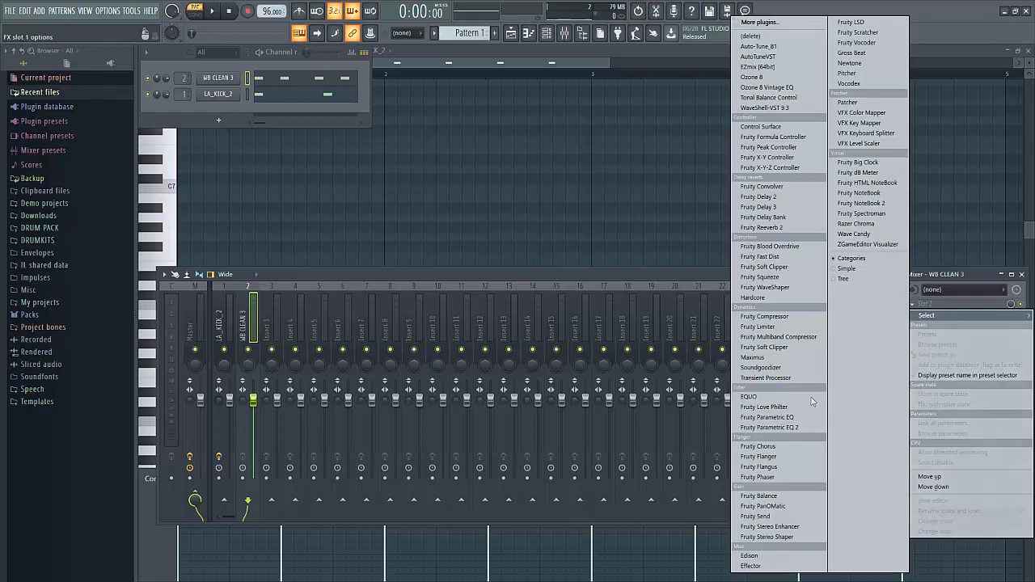
click(763, 228)
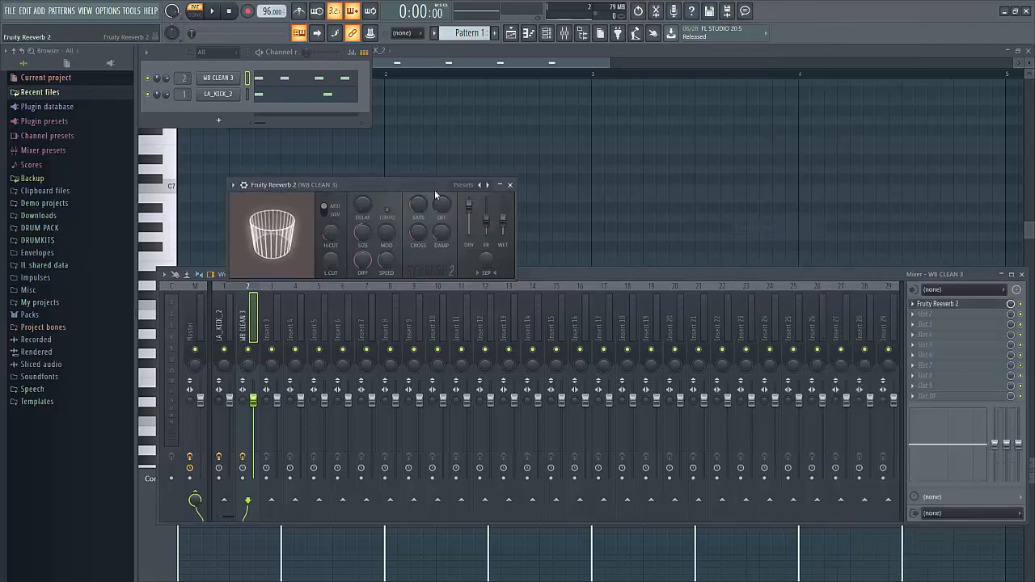
right_click(486, 185)
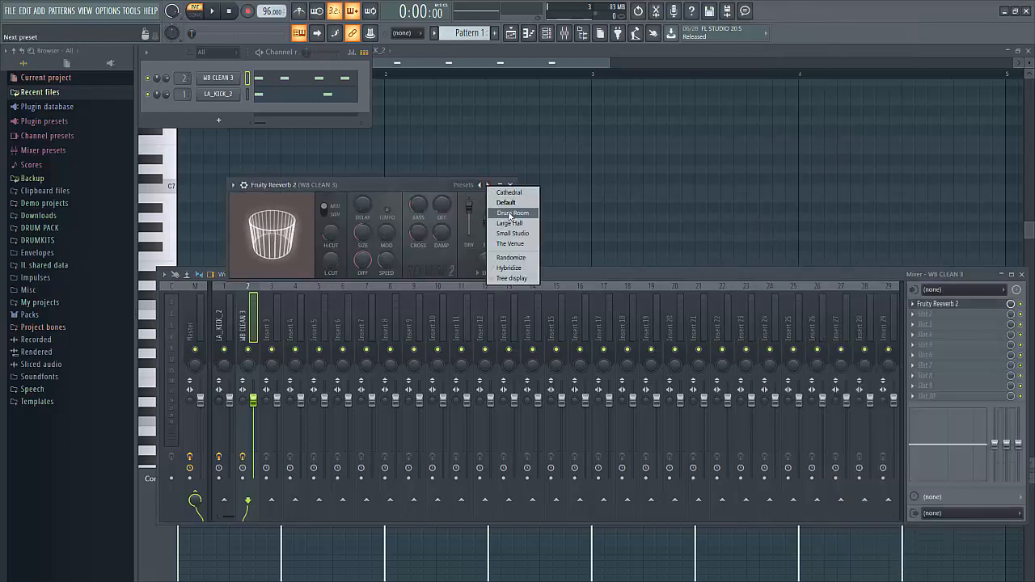
click(511, 213)
key(space)
drag(503, 212, 504, 223)
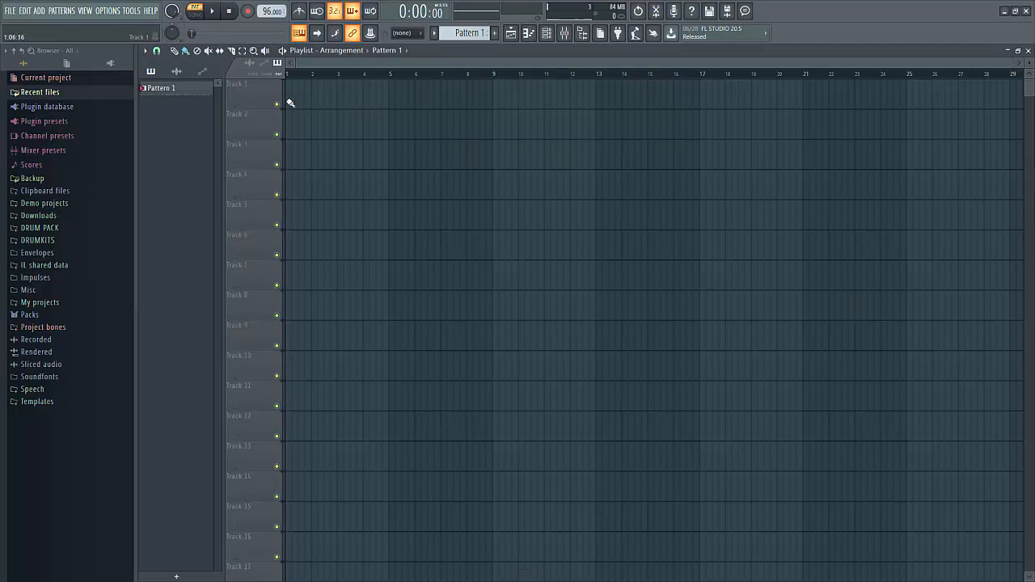
- Place Pattern 1 at bar 1 of playlist Track 1 and duplicate it three times to fill bars 1 to 16
click(300, 99)
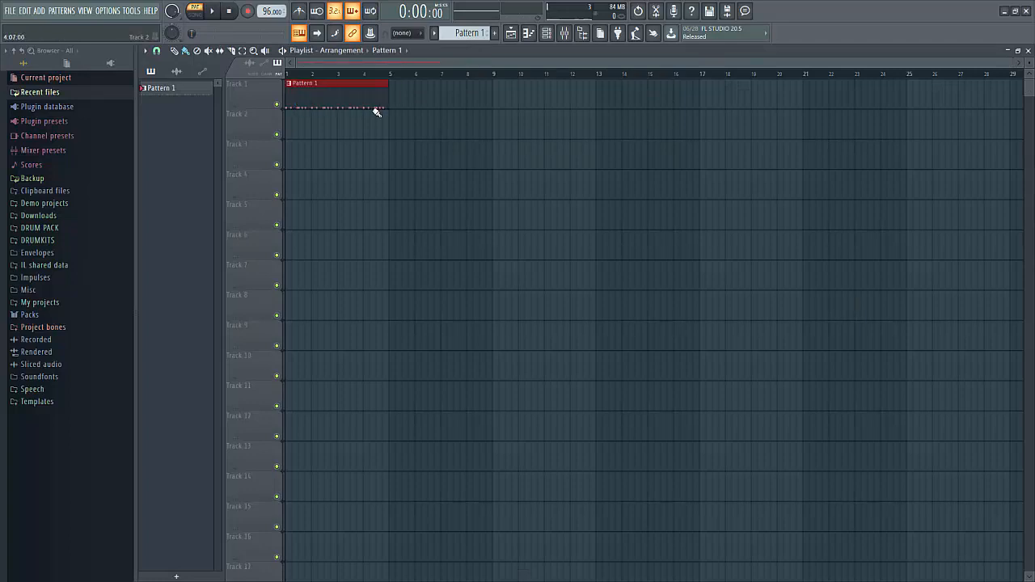
key(ctrl+b)
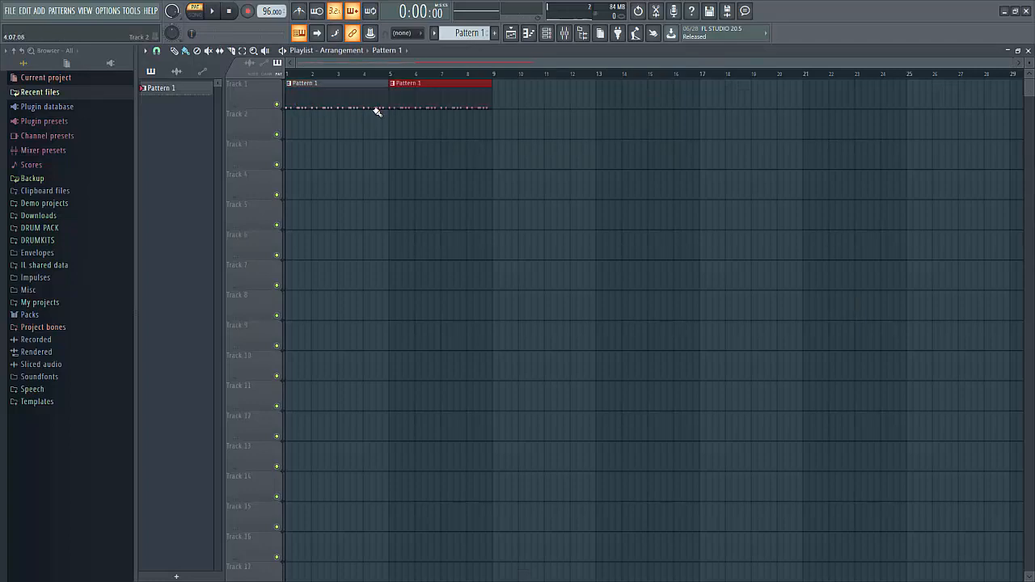
key(ctrl+b)
key(ctrl+b)
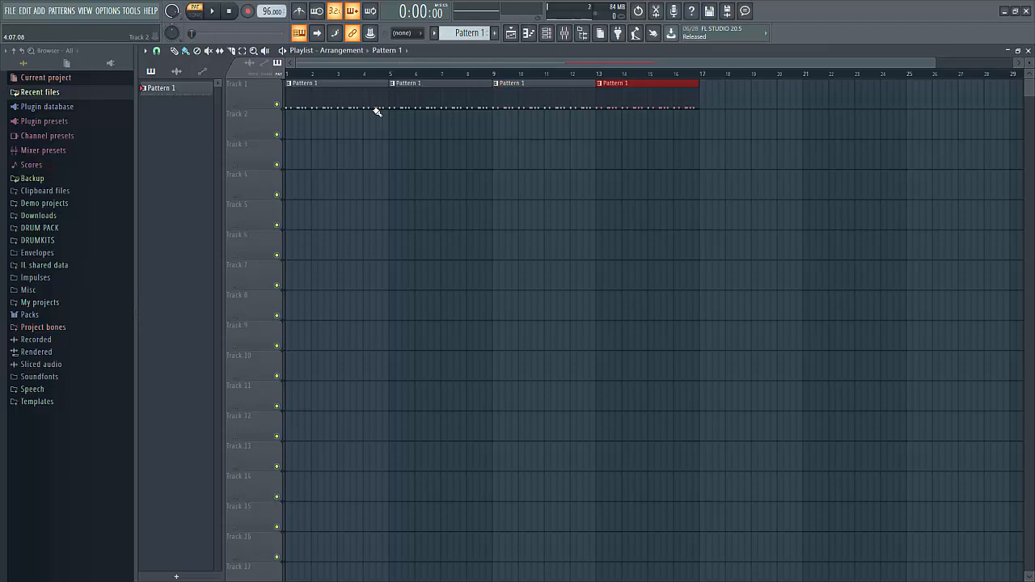
- Switch playback to song mode and load Kontakt 5 Portable x64 8out into the channel rack
key(F6)
key(l)
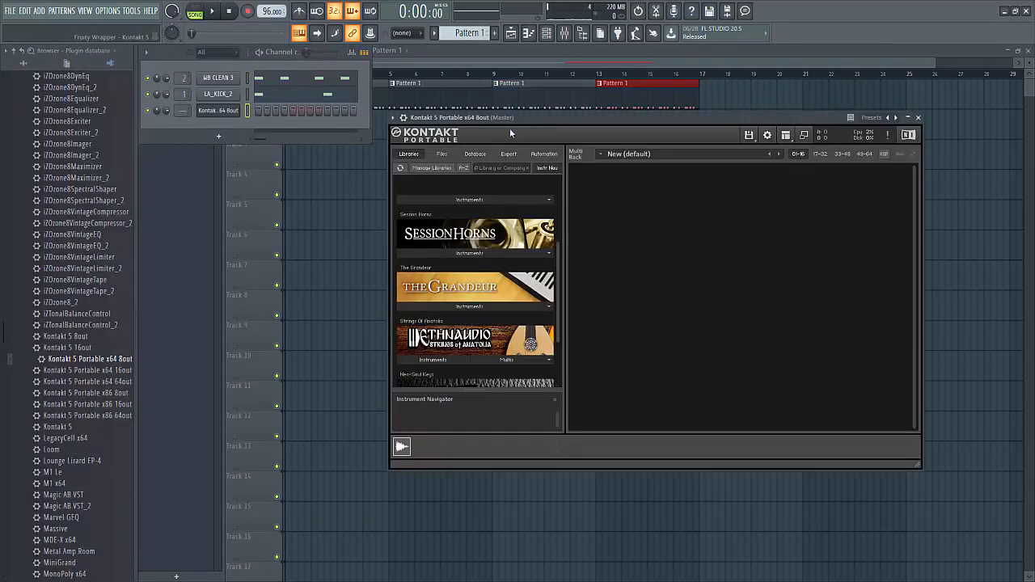
- Load Session Horns - Performance and the Yamaha Motif XF patch PRE 1 010(A10) Ballad Key into the Kontakt multi rack
drag(510, 128, 445, 157)
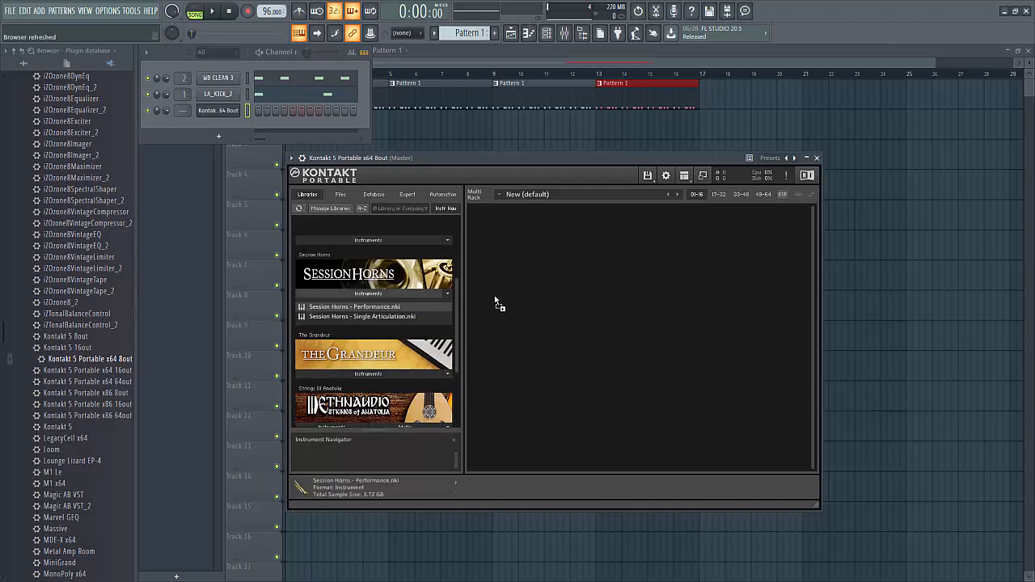
drag(494, 295, 555, 243)
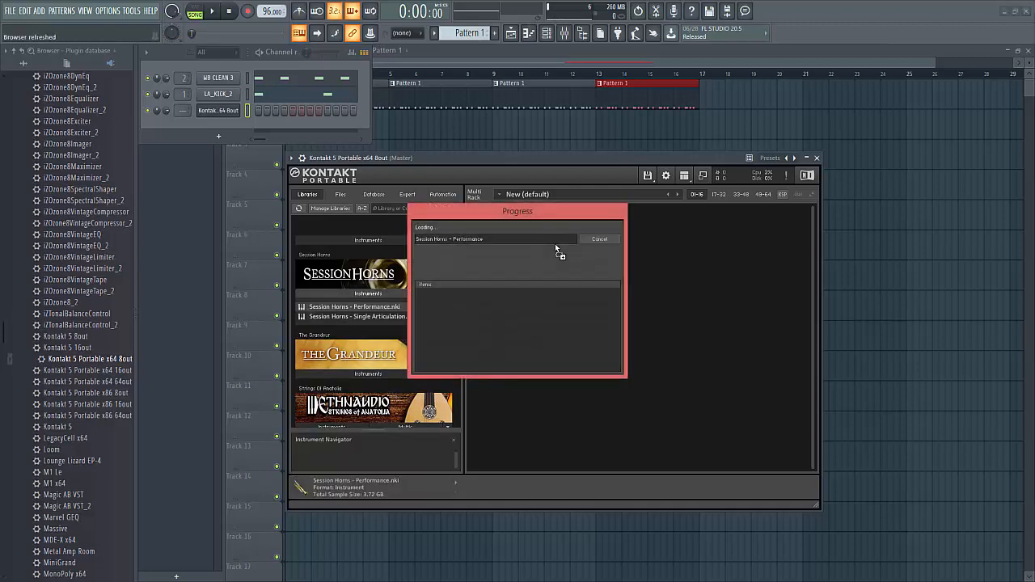
drag(458, 318, 457, 381)
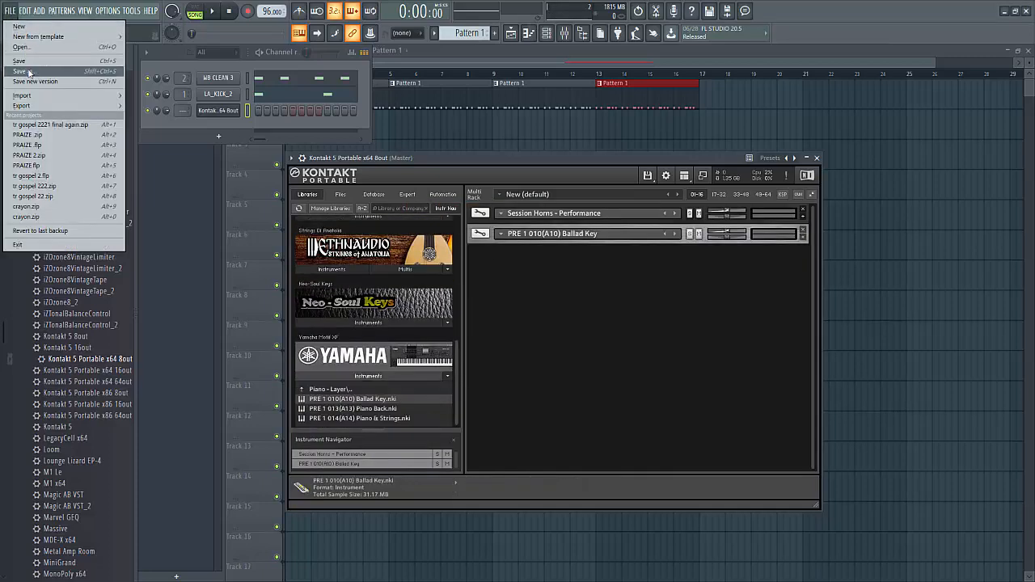
- Add a MIDI Out channel to the channel rack and rename it brass
click(12, 11)
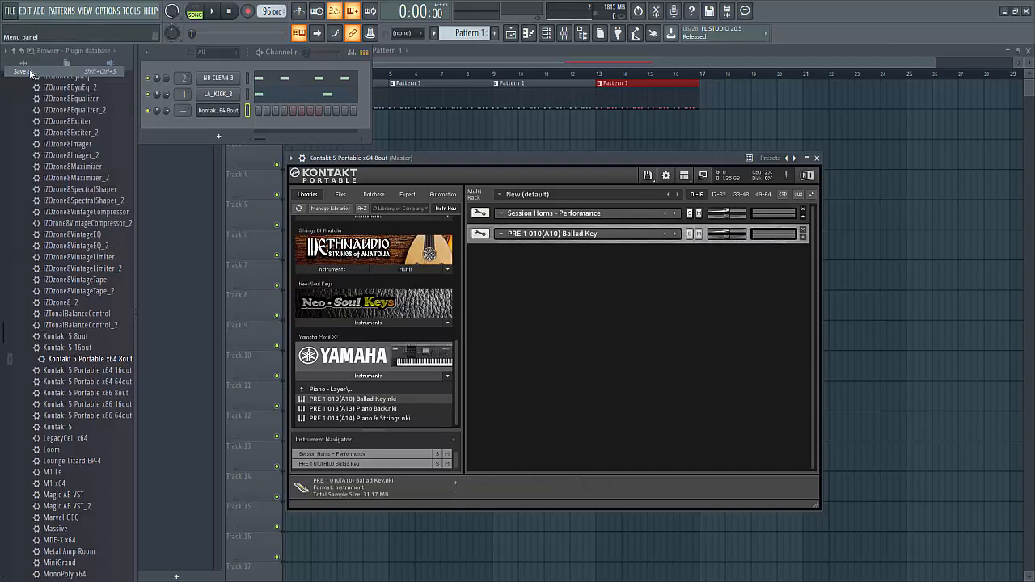
click(38, 10)
click(50, 362)
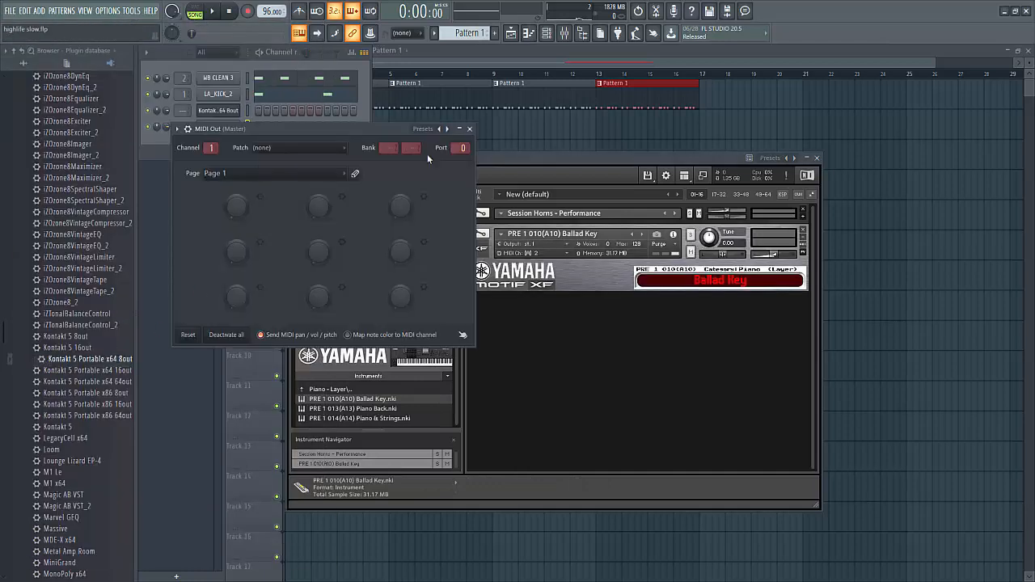
click(469, 129)
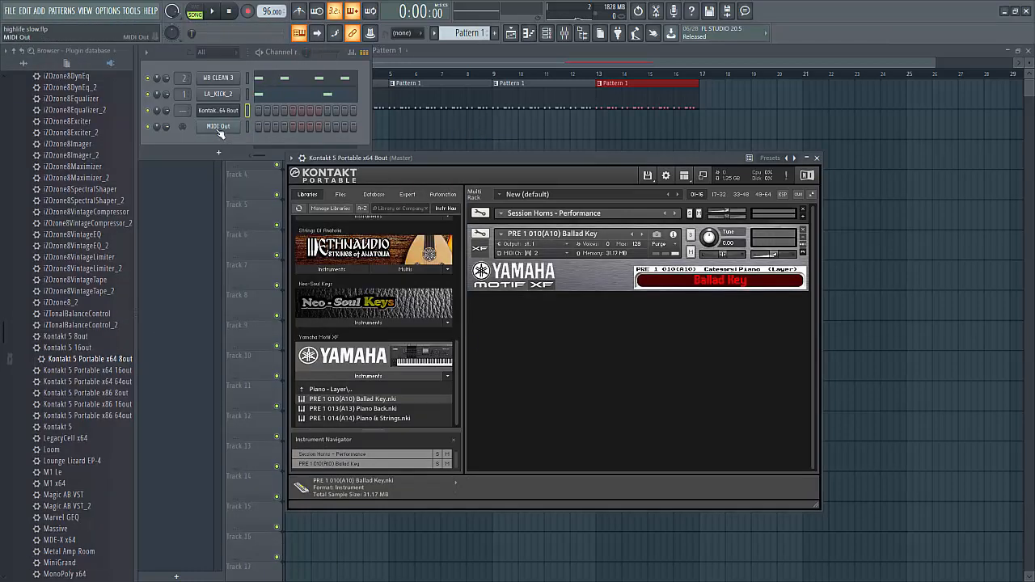
right_click(220, 135)
click(271, 149)
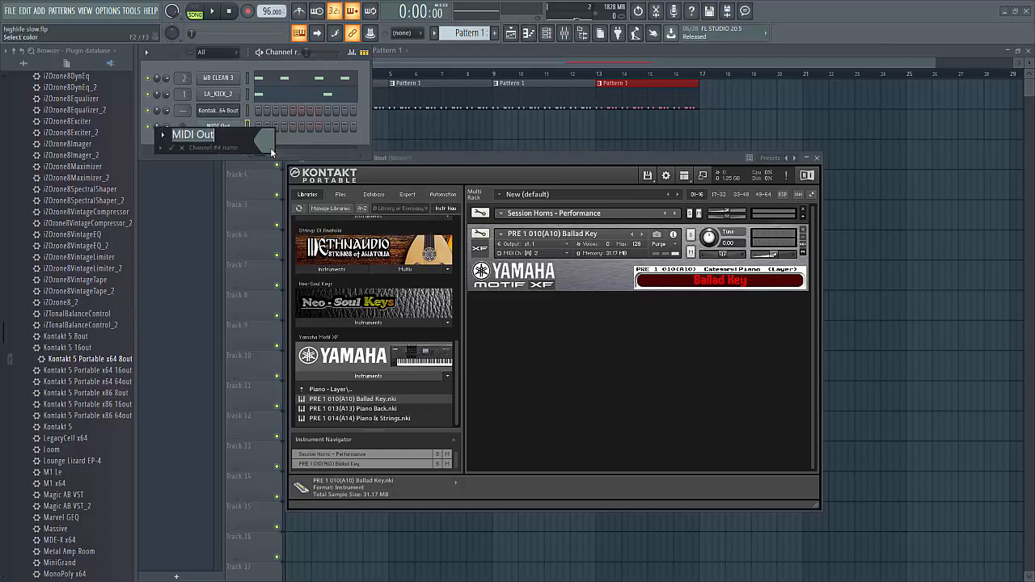
text(brass)
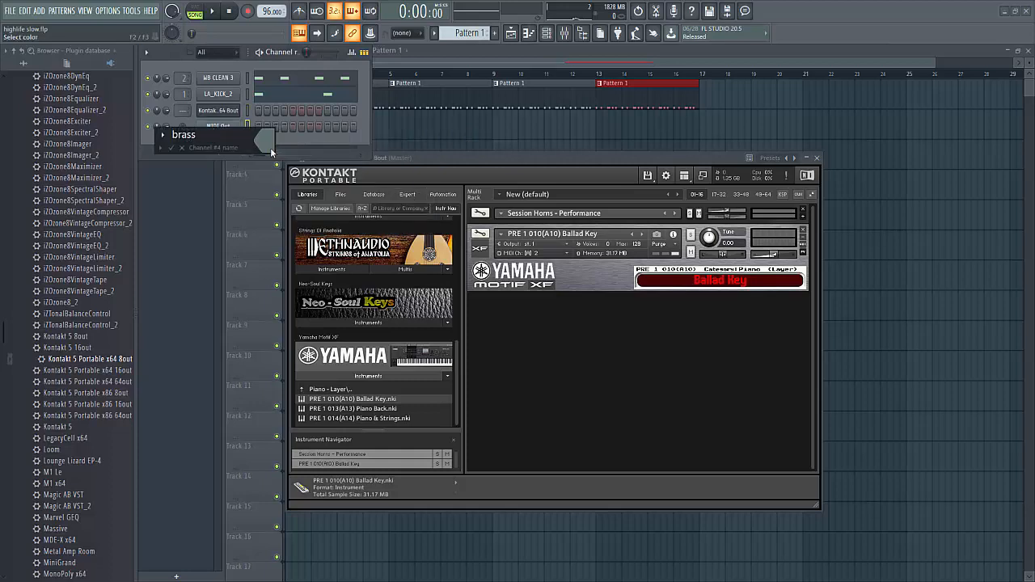
key(Return)
- Clone the brass MIDI Out channel and rename the copy piano
right_click(220, 130)
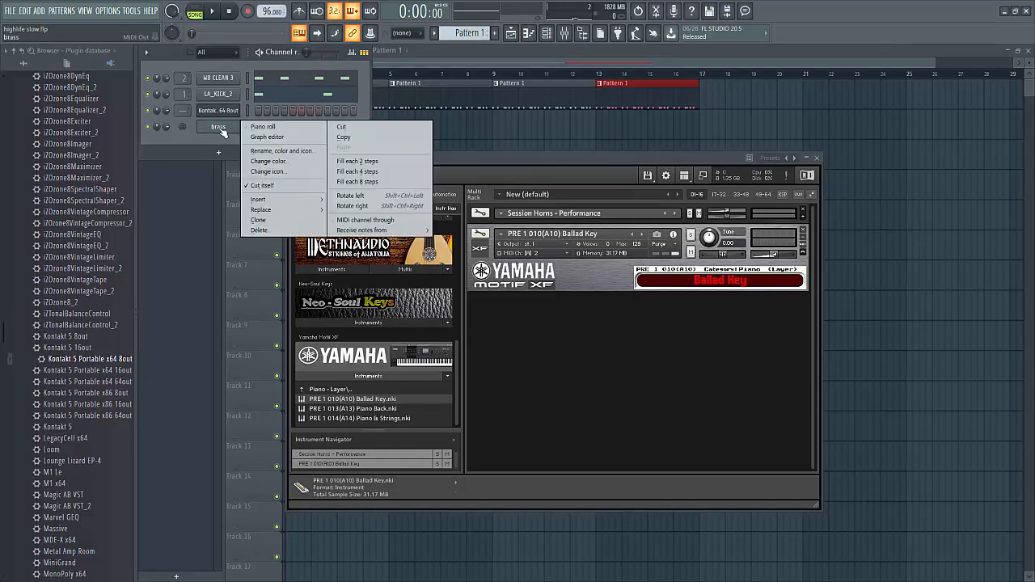
click(261, 220)
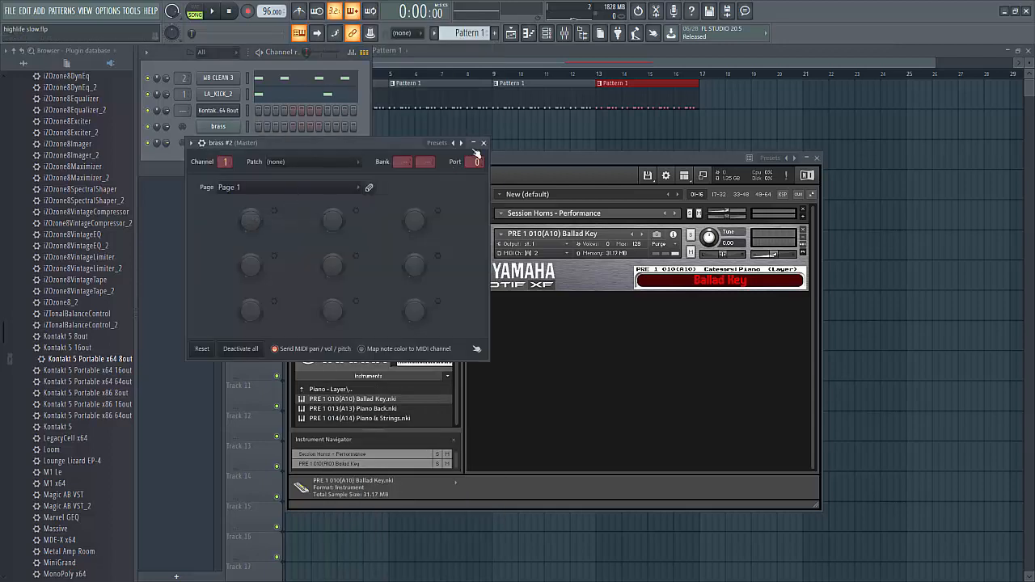
click(483, 143)
right_click(220, 143)
click(273, 172)
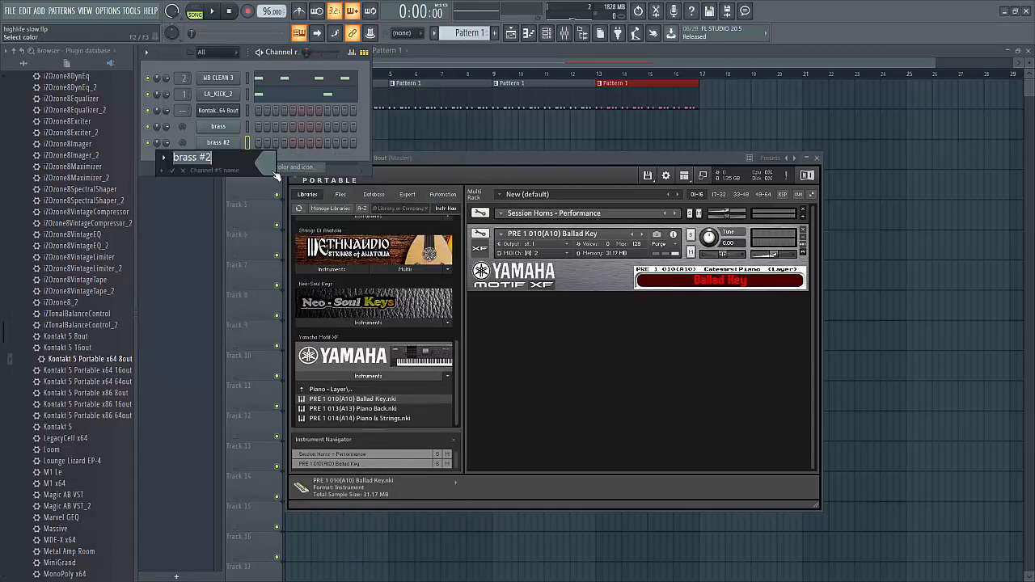
text(piano)
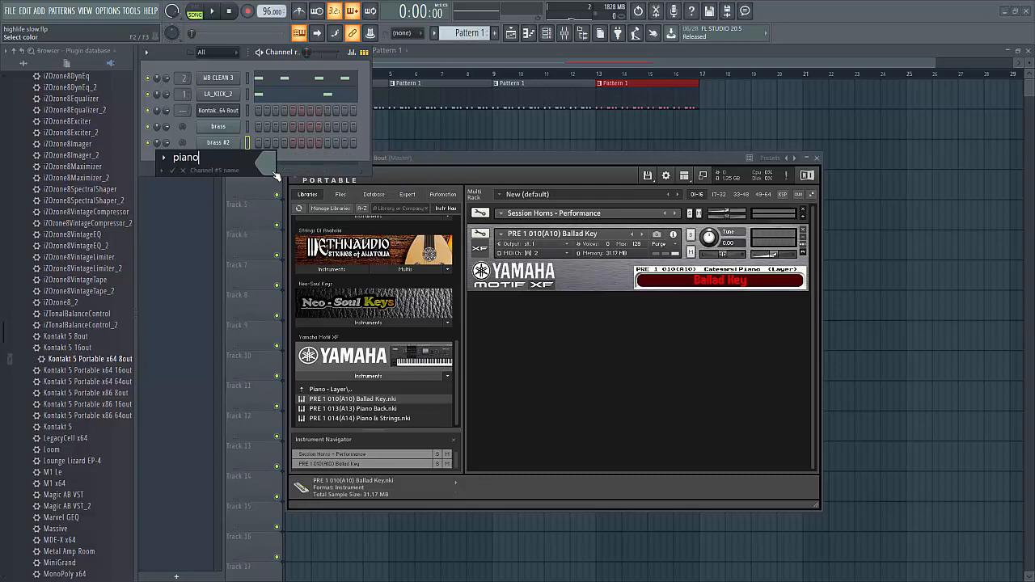
key(Return)
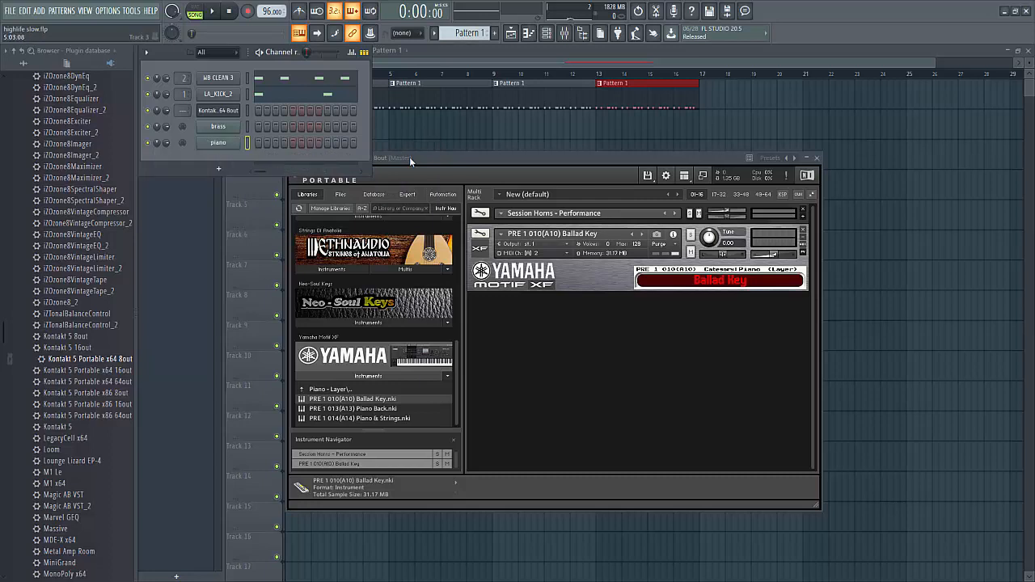
- Route the Kontakt channel to mixer track 12 and close the Kontakt window
drag(461, 169, 518, 174)
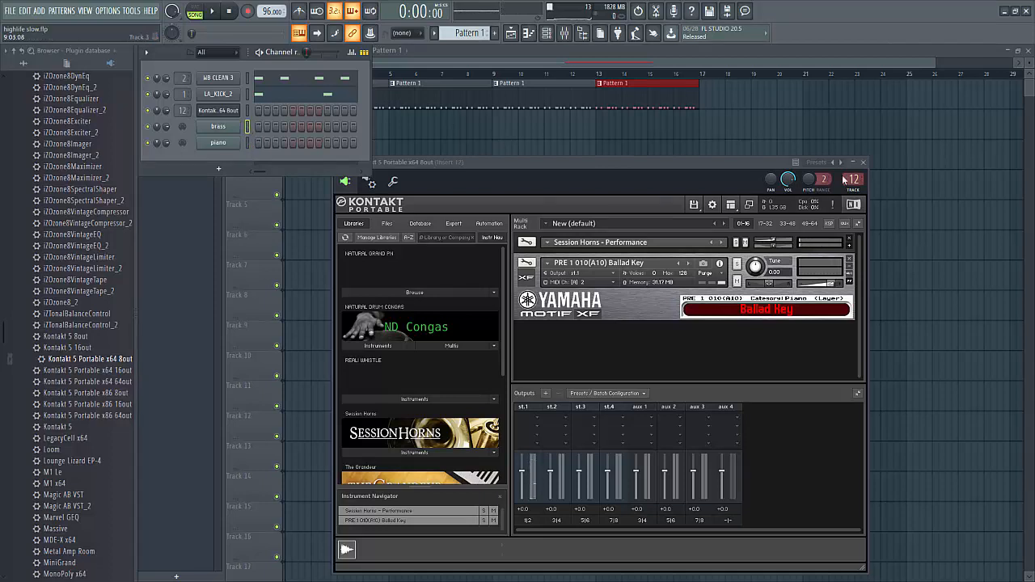
click(863, 162)
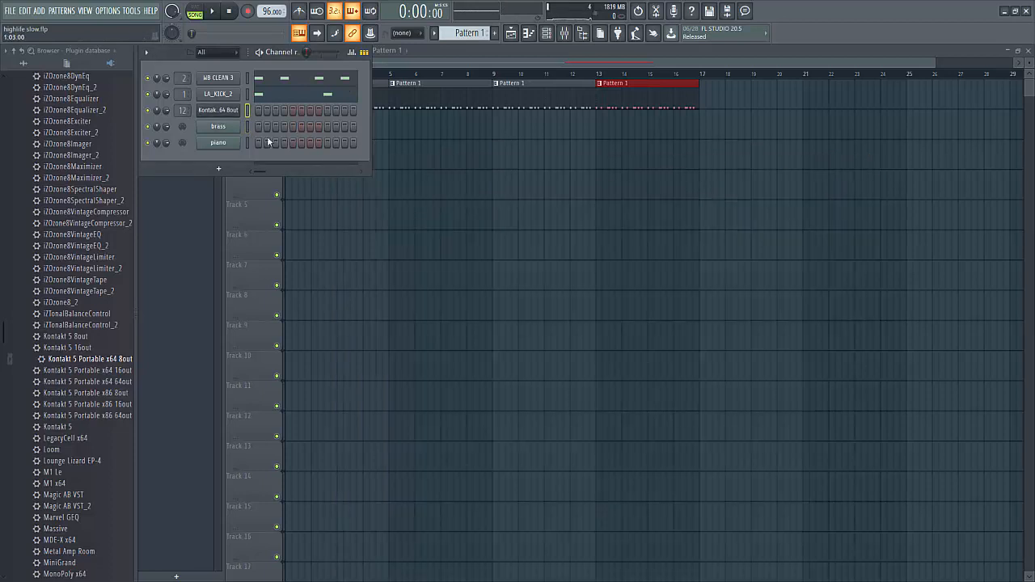
click(415, 60)
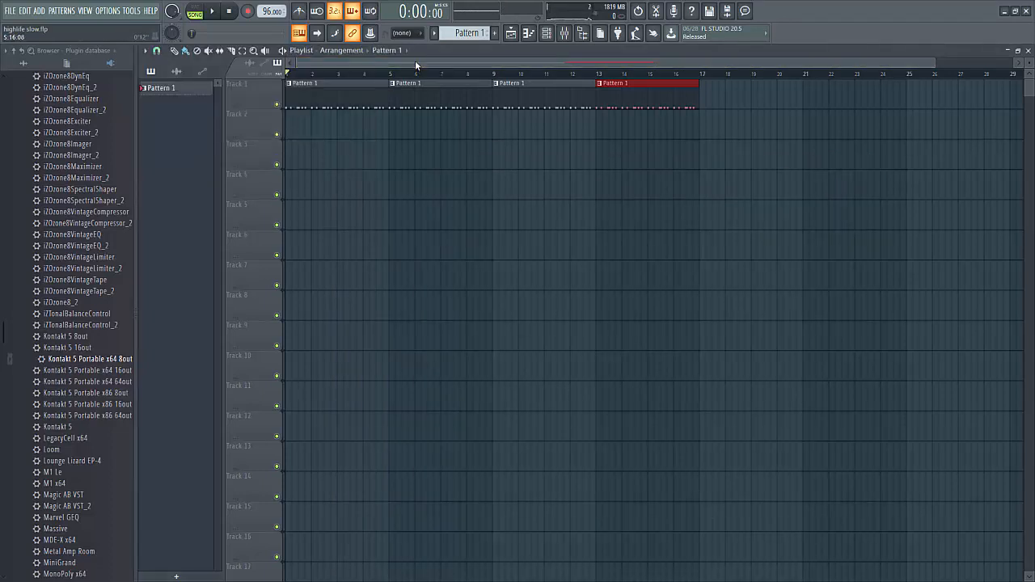
click(563, 36)
- Open the piano channel's piano roll and record an eight-bar chord progression in Pattern 2
right_click(233, 144)
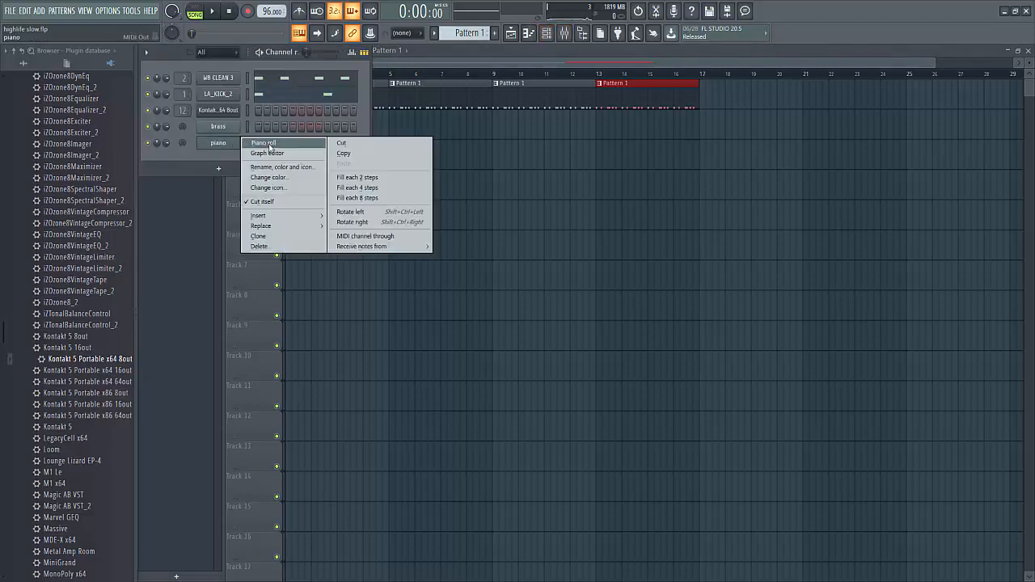
click(264, 143)
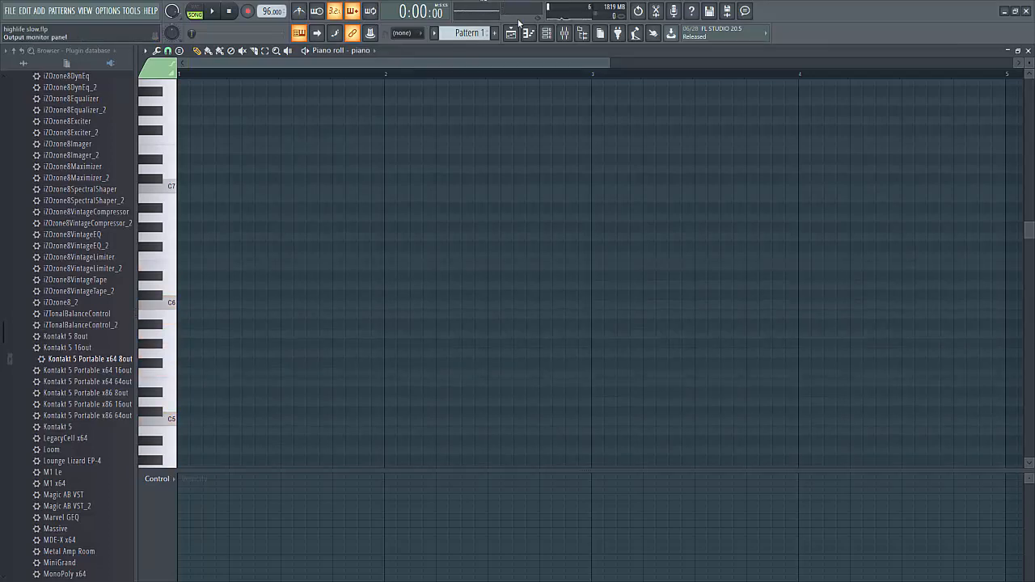
click(248, 11)
click(214, 12)
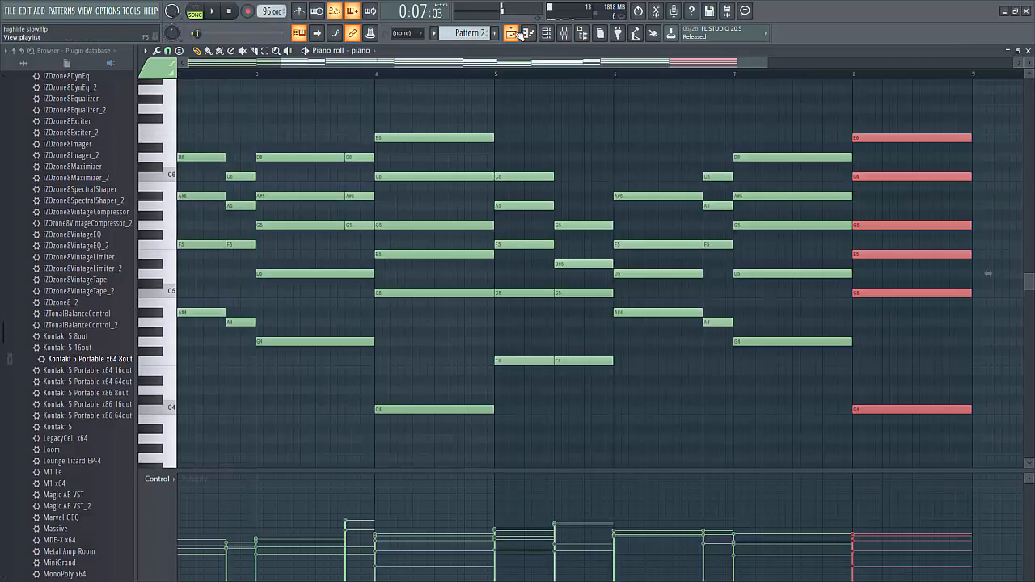
- Place Pattern 2 at bar 1 of playlist Track 2 and play the arrangement back
key(F5)
click(235, 15)
key(space)
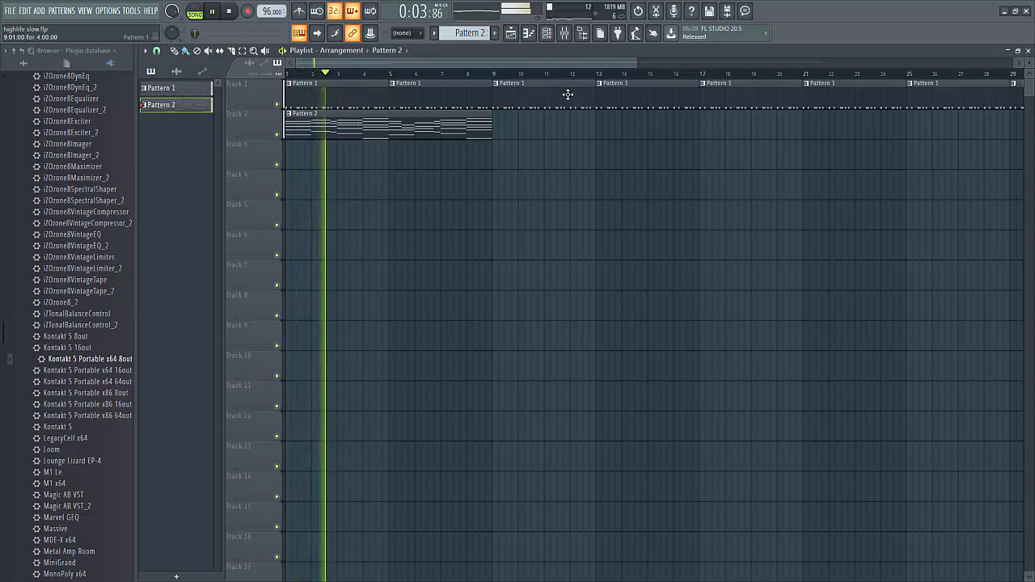
drag(637, 62, 558, 55)
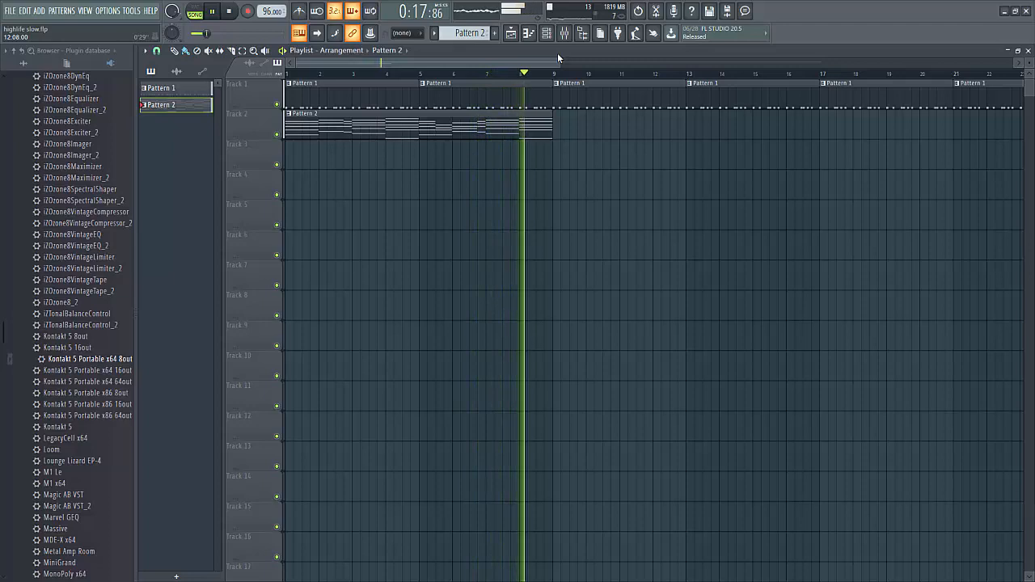
key(space)
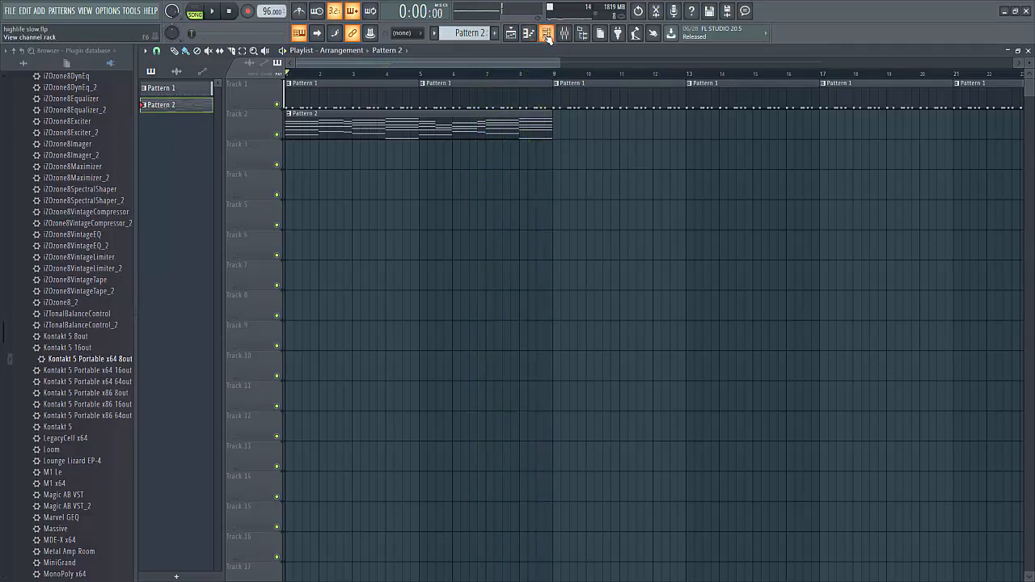
- Copy the piano channel's notes from Pattern 2 and paste them into the brass channel in Pattern 3
click(547, 36)
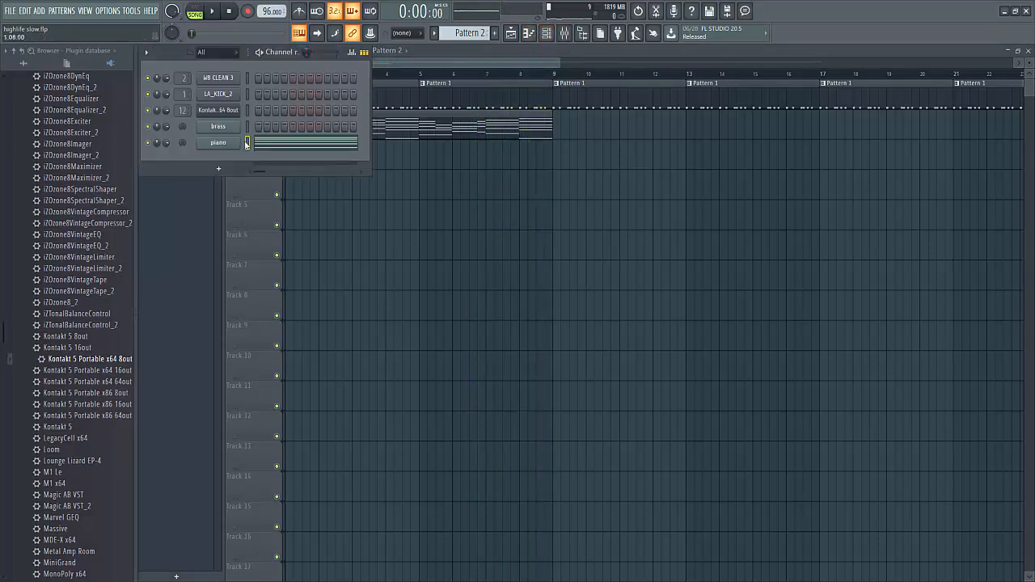
right_click(215, 146)
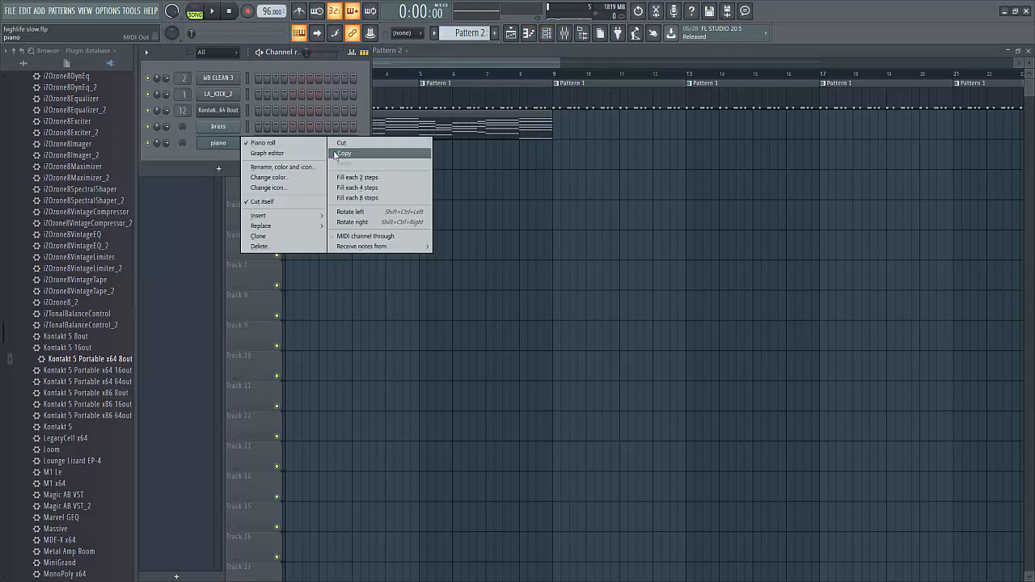
click(338, 153)
scroll(471, 33, down, 1)
right_click(220, 128)
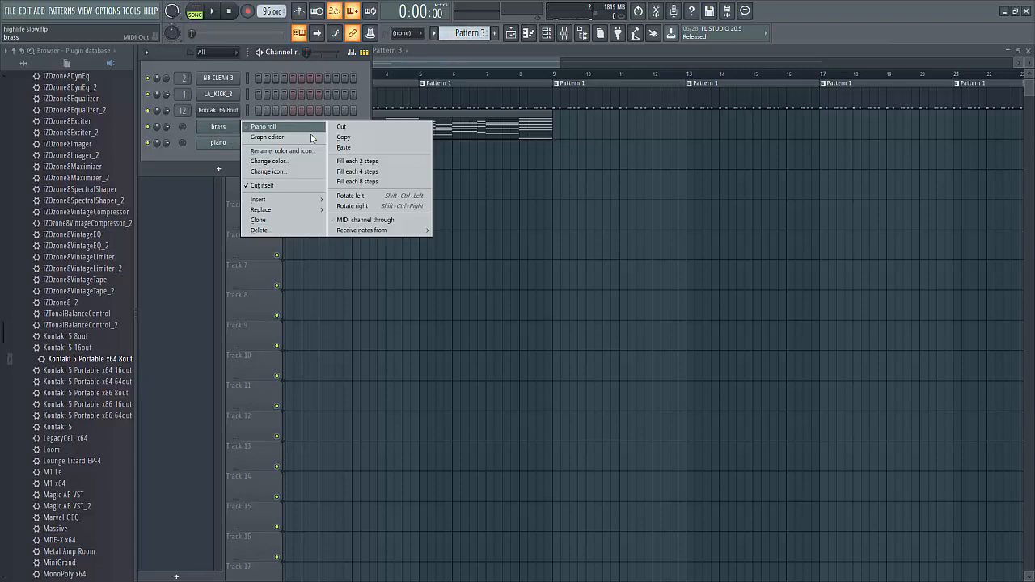
click(349, 148)
- Place Pattern 3 at bar 1 of playlist Track 3, beneath Pattern 2
click(405, 65)
click(311, 161)
drag(425, 159, 292, 160)
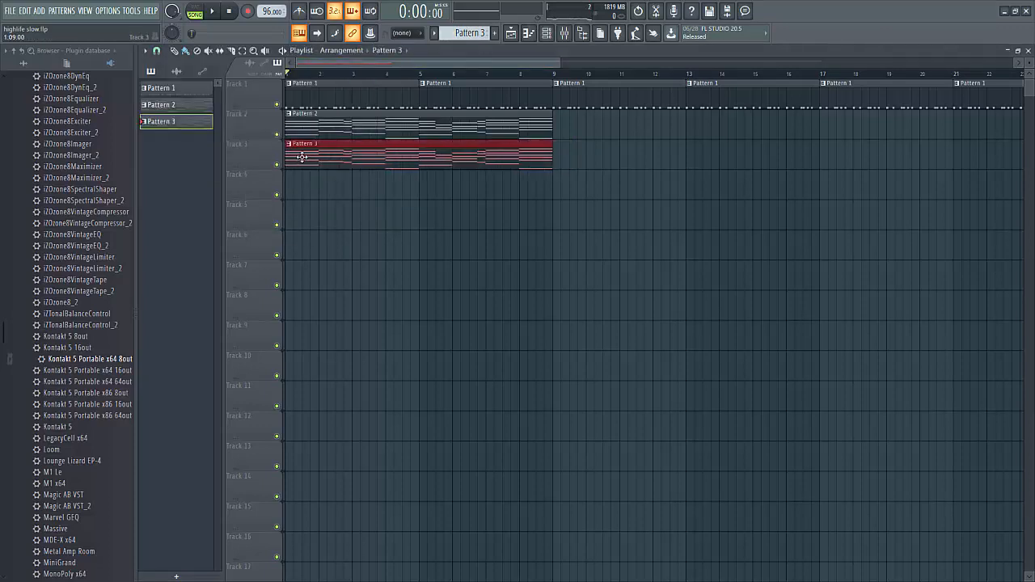
- Play the first eight bars to hear the brass layered with the piano chords and drums
double_click(302, 157)
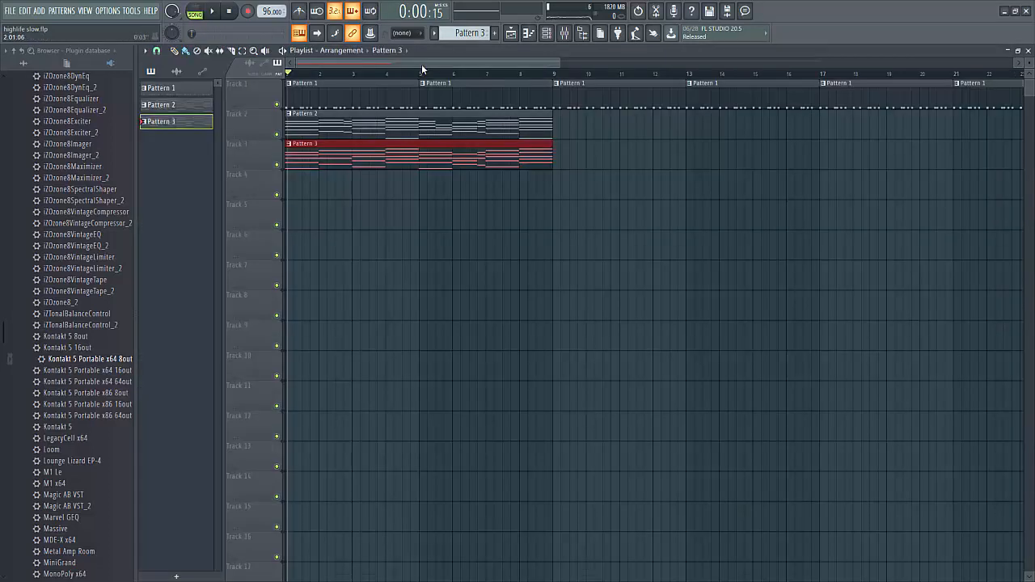
key(space)
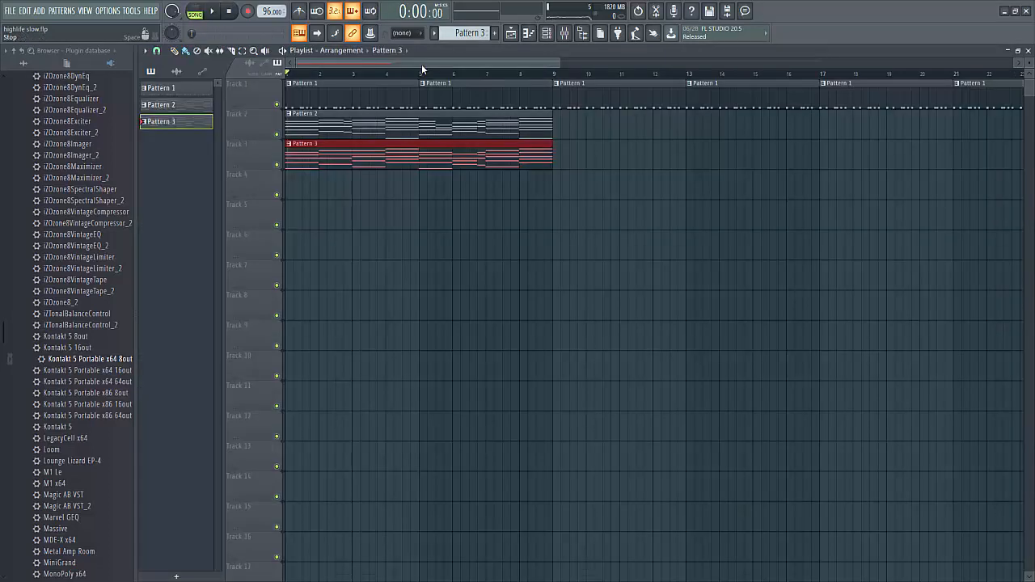
key(space)
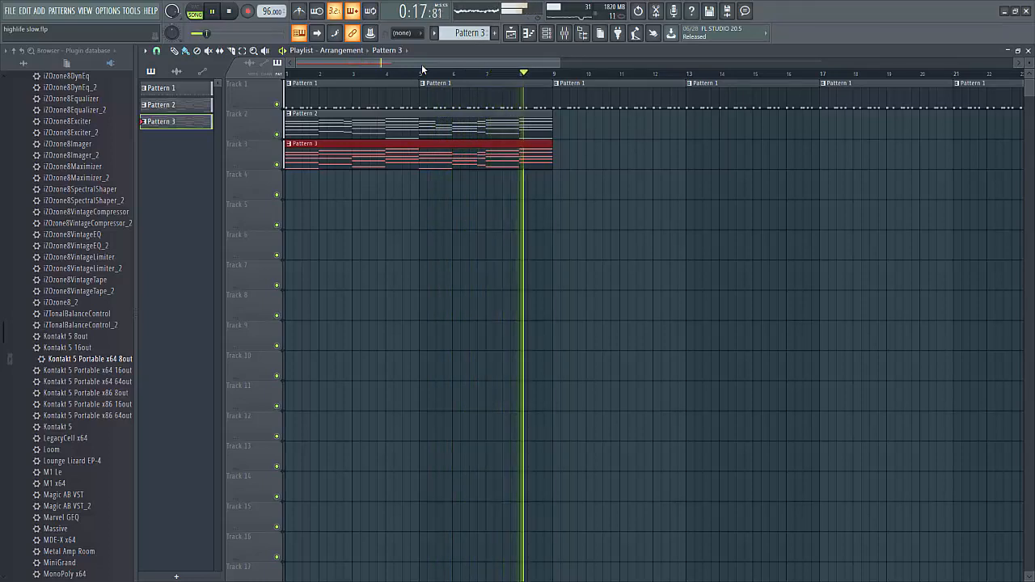
key(space)
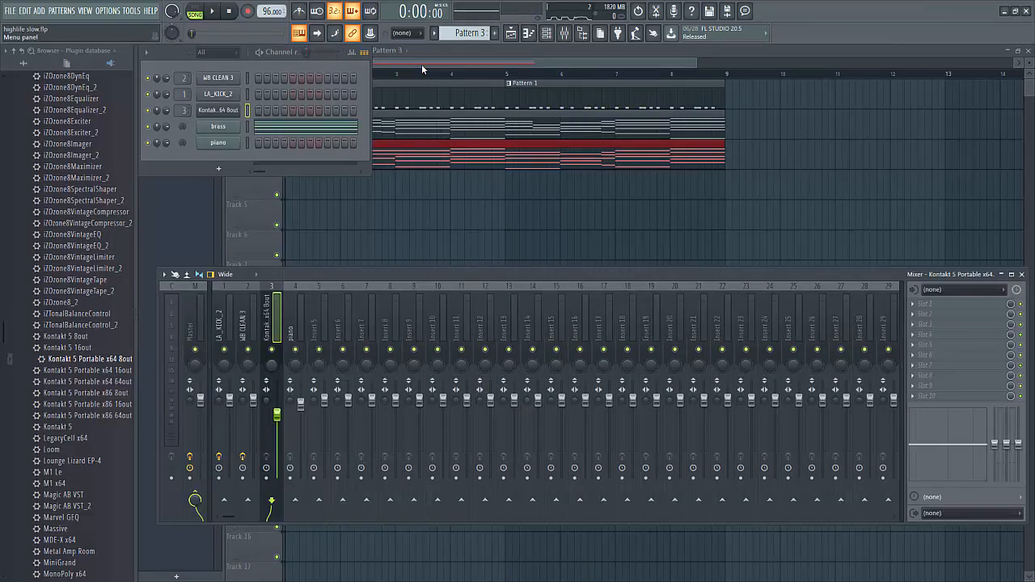
- Add Xpand!2_x64 to the channel rack and browse the sound categories for part A
click(39, 11)
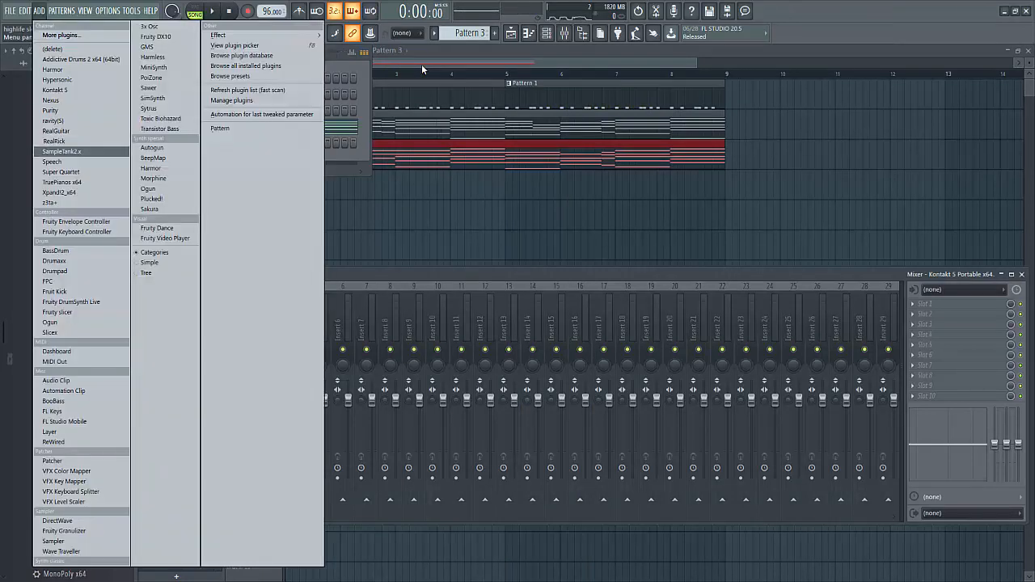
click(61, 193)
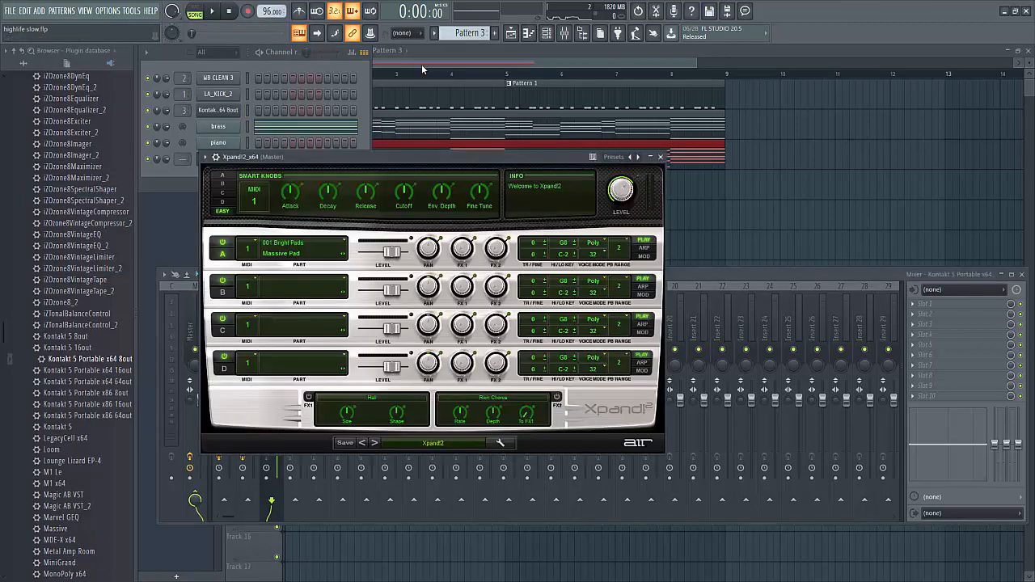
click(292, 254)
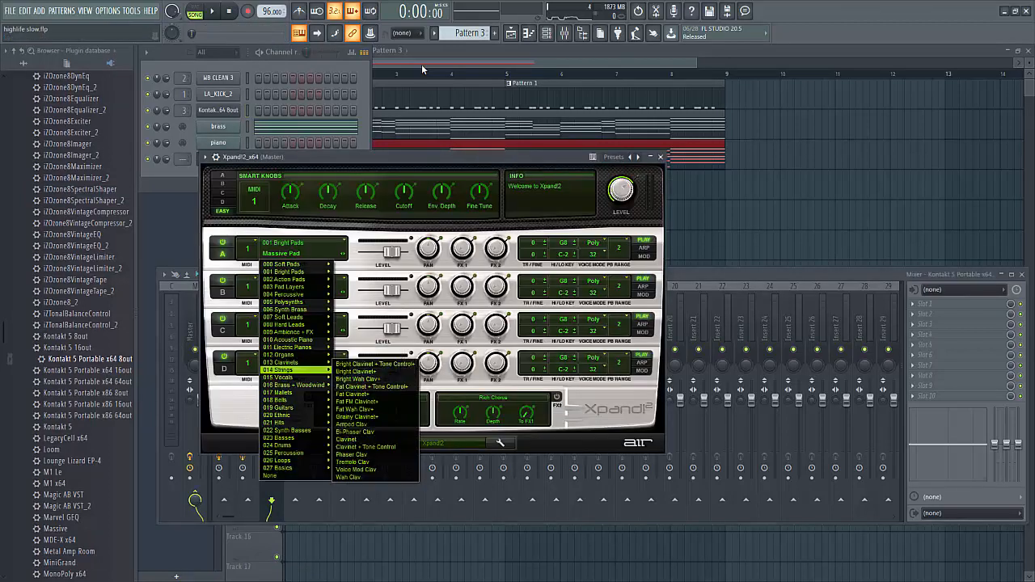
mouse_move(292, 378)
- Enter repeated three-note chord stabs across bars 1 to 4 of Pattern 4 for the Xpand!2_x64 channel
click(422, 69)
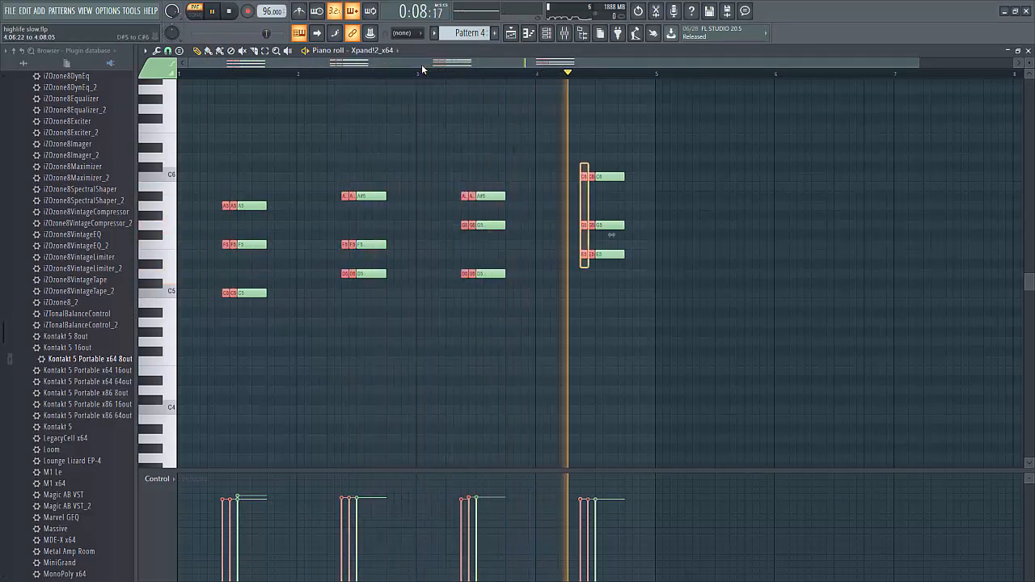
scroll(421, 69, up, 3)
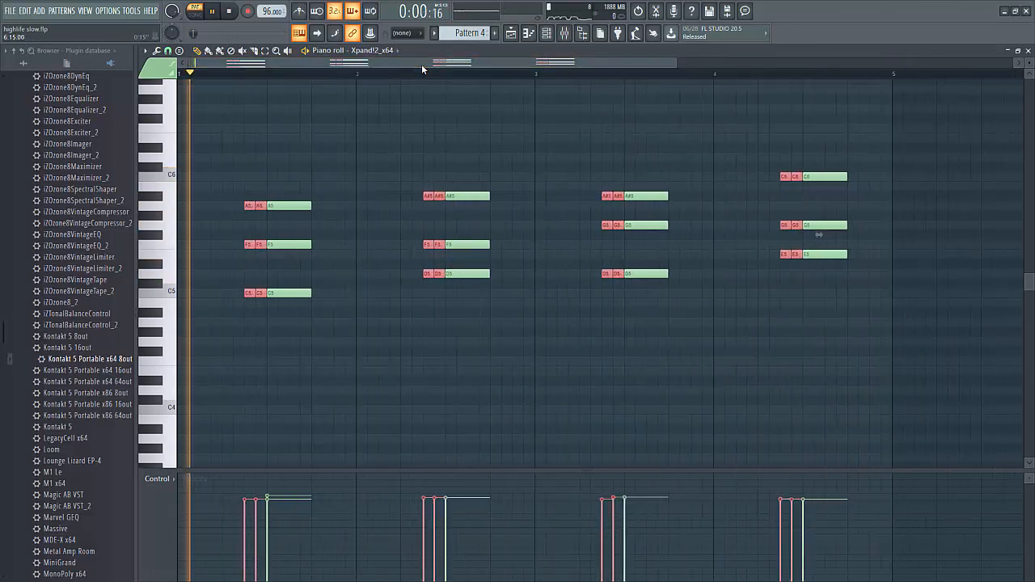
- Set piano roll snap to 1/4 step, shorten the first two stabs of each Pattern 4 chord group, and play the result
click(168, 51)
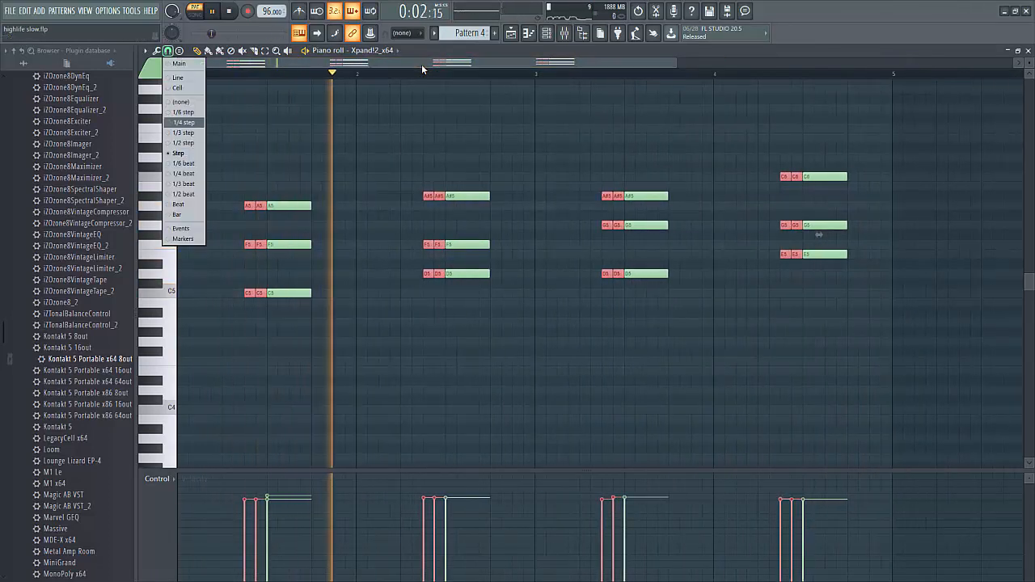
click(185, 122)
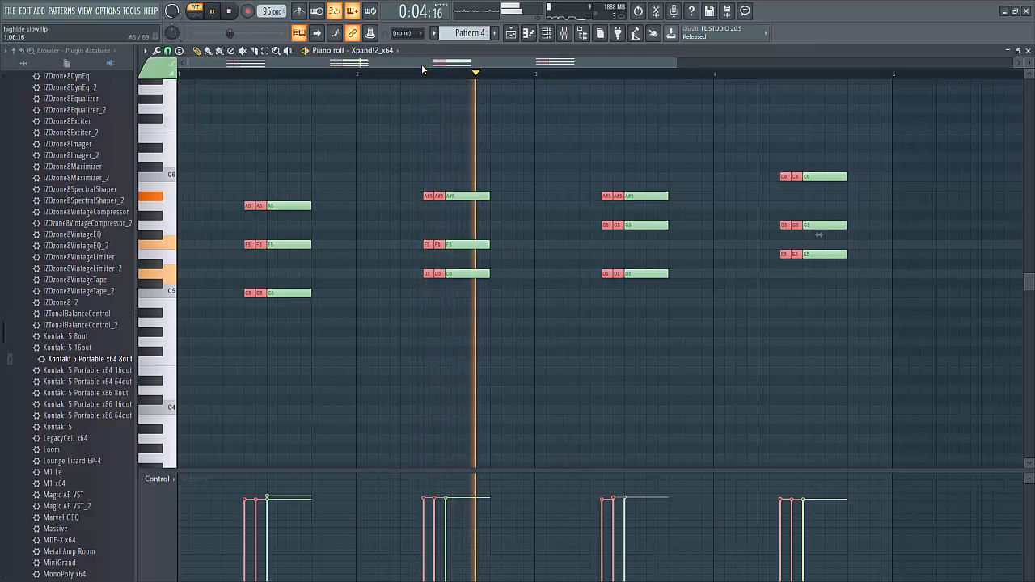
drag(264, 205, 255, 203)
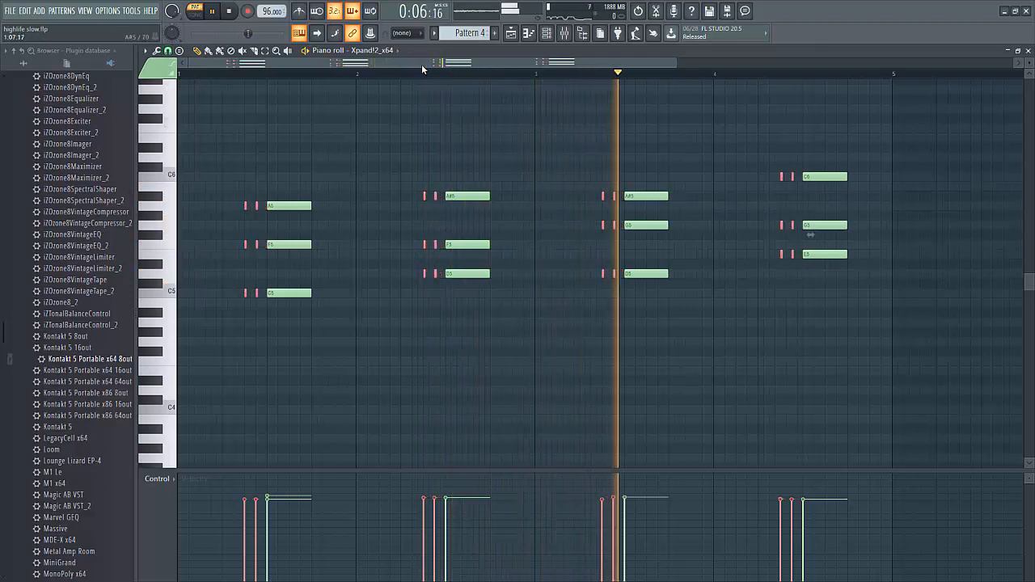
key(space)
key(space)
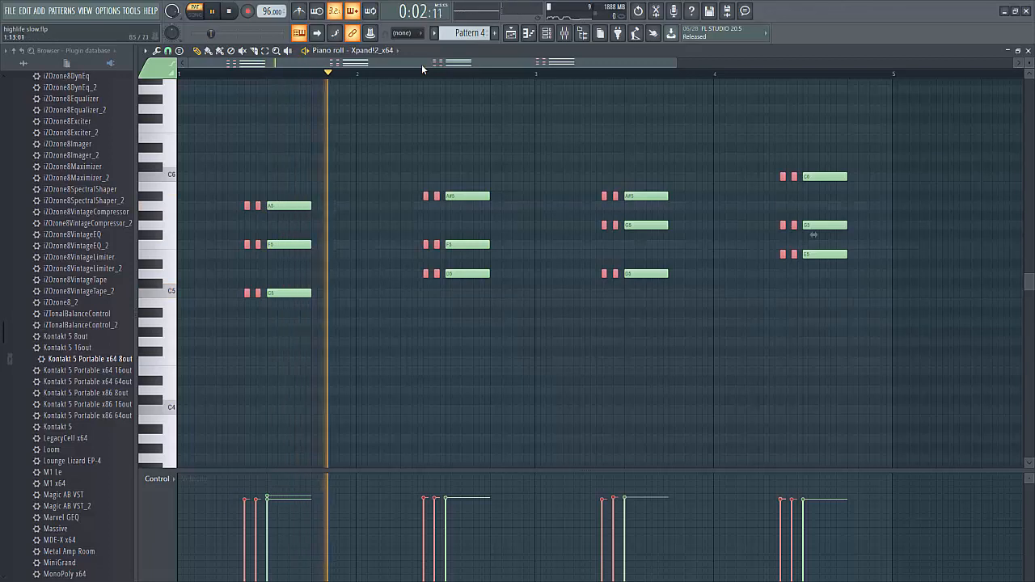
- Set snap to Step and shorten the sustained third chord in all four bars by two steps
drag(294, 173, 302, 325)
click(168, 51)
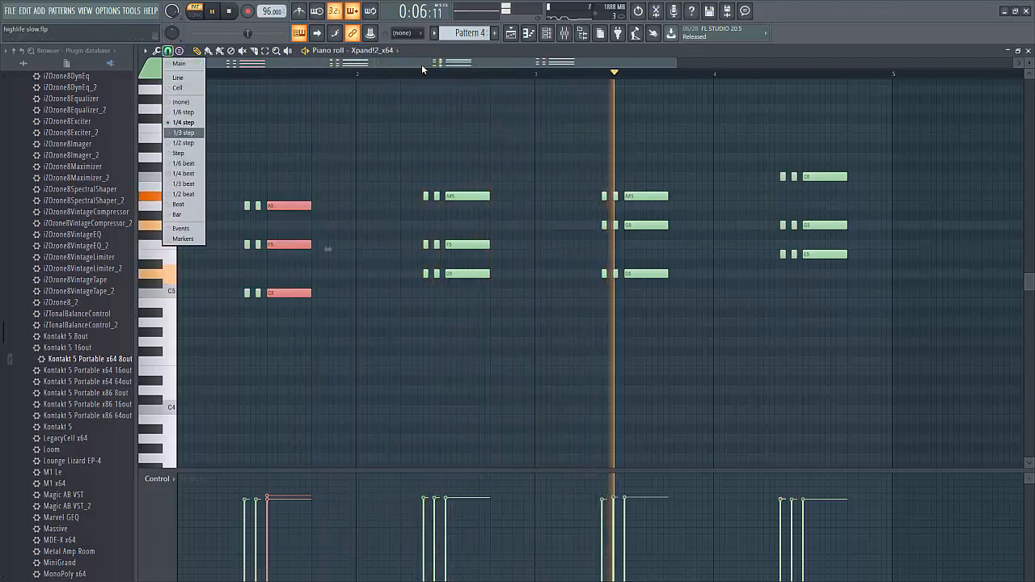
click(178, 153)
drag(469, 171, 503, 310)
drag(665, 171, 675, 291)
drag(840, 154, 855, 279)
drag(864, 235, 842, 235)
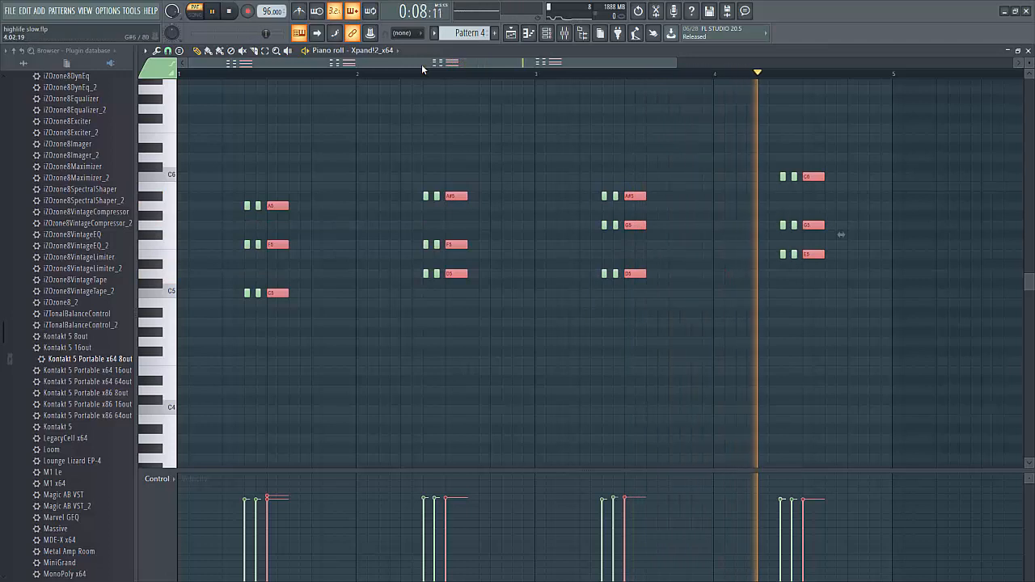
- Place Pattern 4 at bar 1 of playlist Track 4 and duplicate it at bar 5
key(F5)
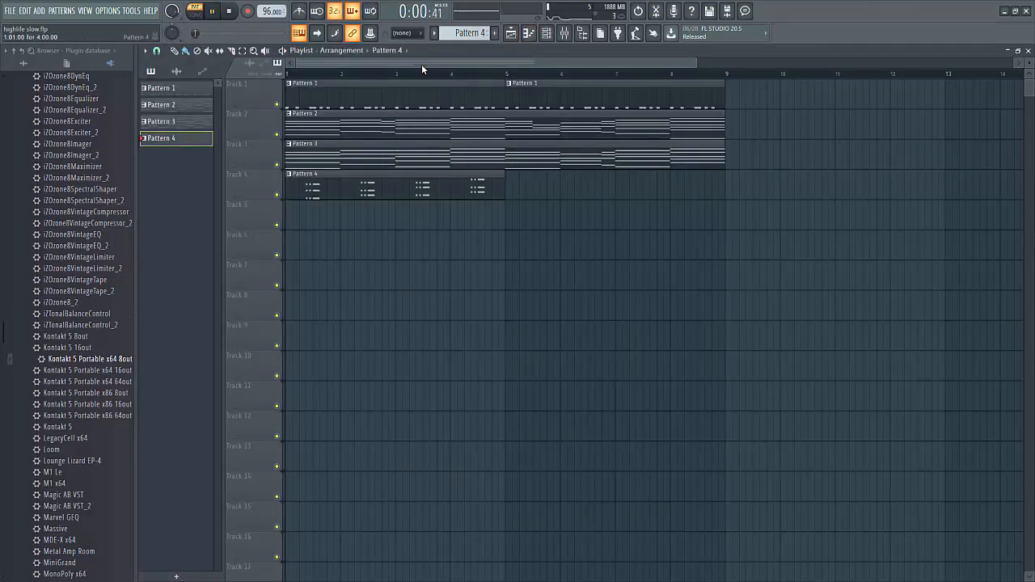
key(F7)
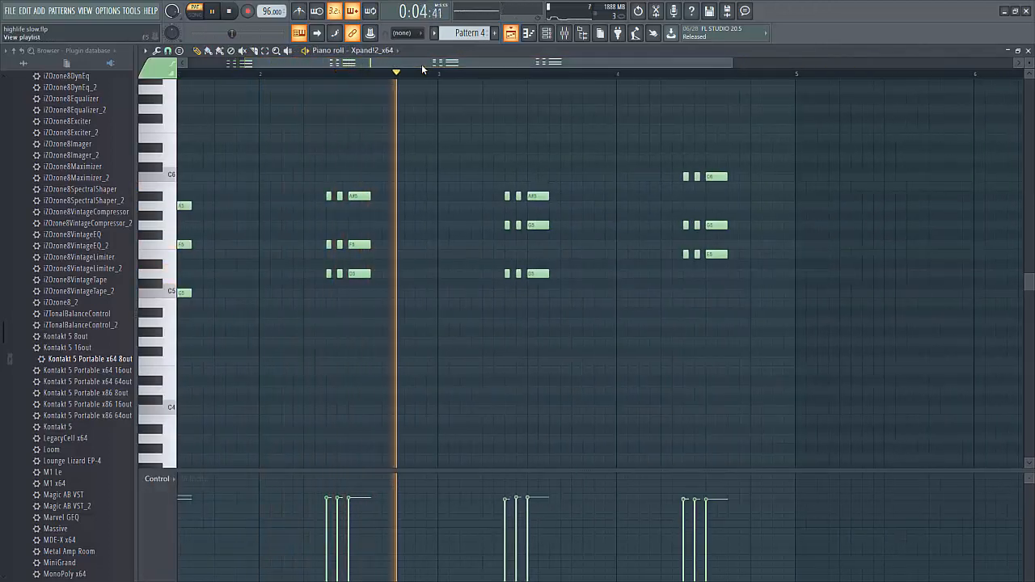
key(F5)
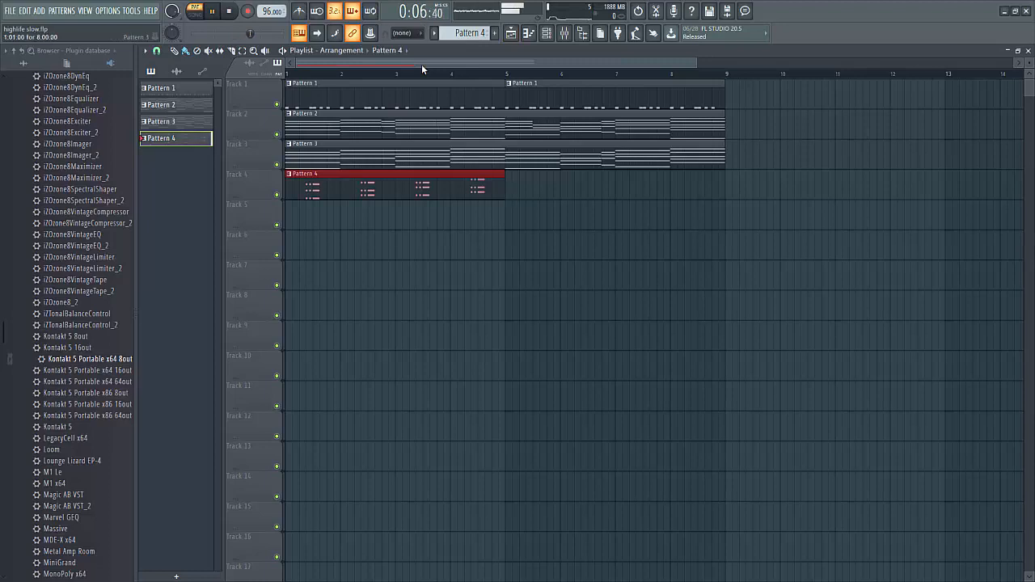
key(ctrl+b)
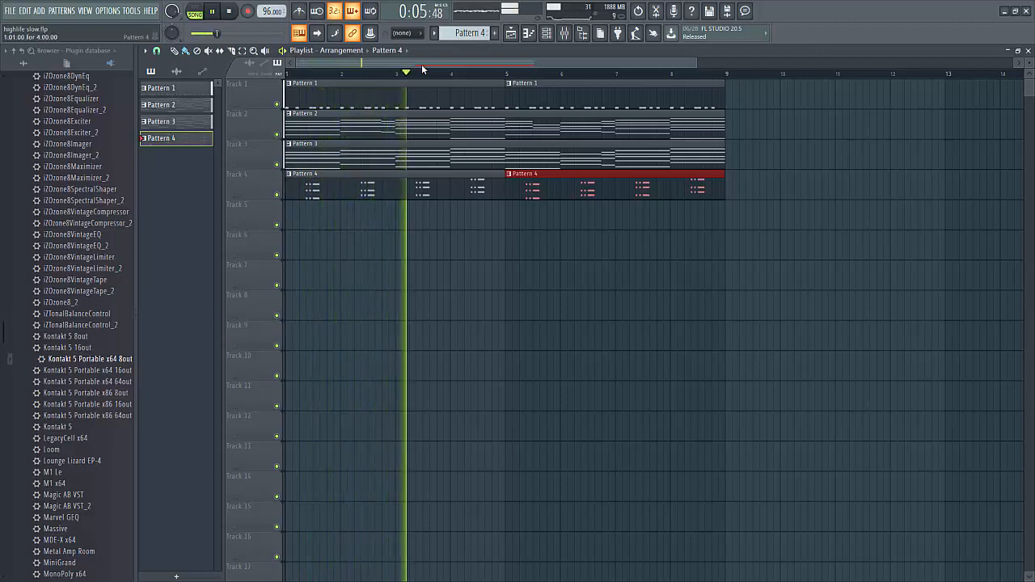
- Lengthen the sustained third chord in each bar of Pattern 4 by two steps
key(F7)
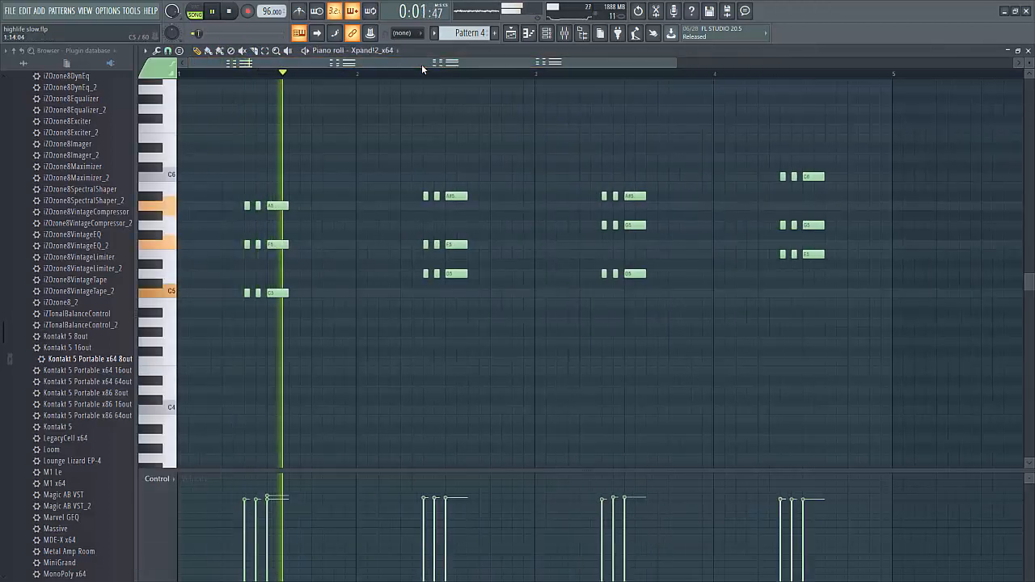
drag(478, 296, 458, 188)
drag(669, 337, 641, 181)
drag(826, 293, 810, 171)
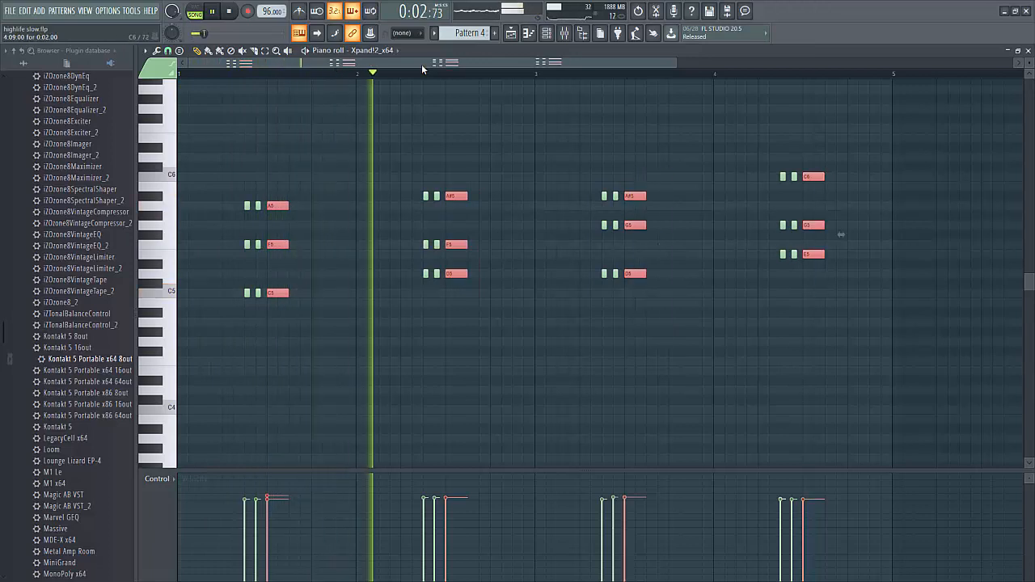
drag(823, 223, 846, 224)
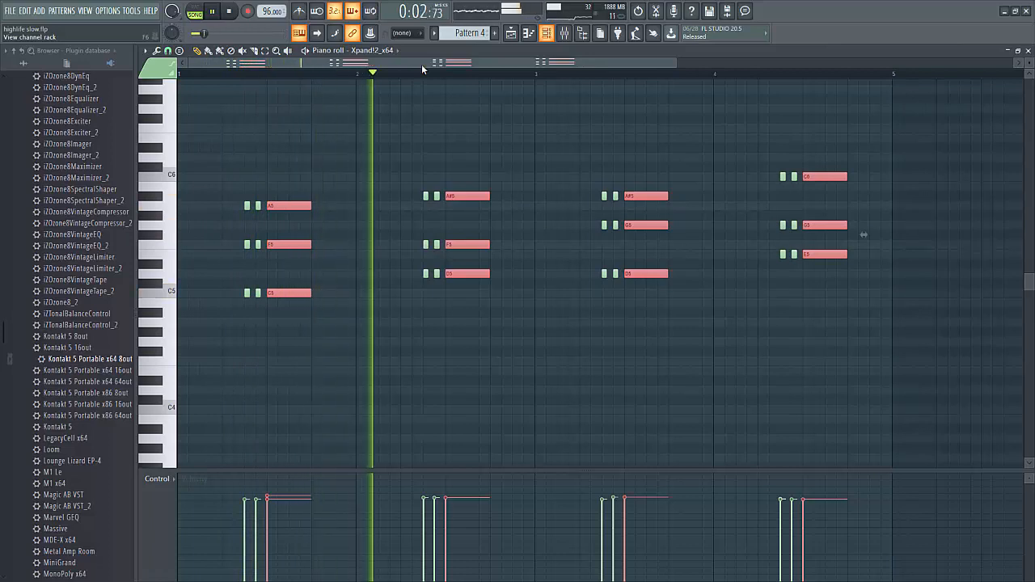
- Rename the Xpand!2_x64 channel to brass in the channel rack
key(F9)
click(547, 33)
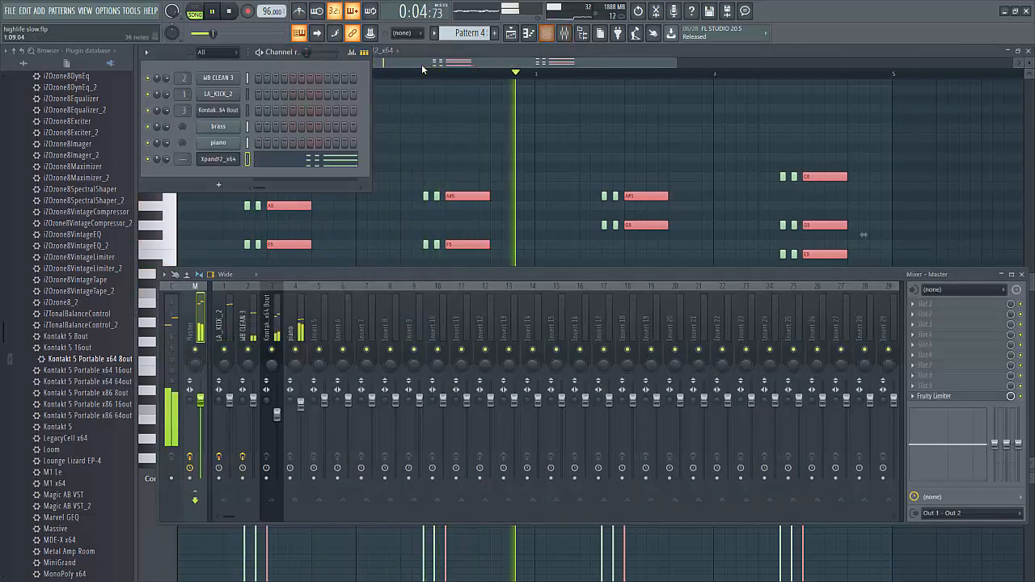
right_click(218, 159)
click(287, 183)
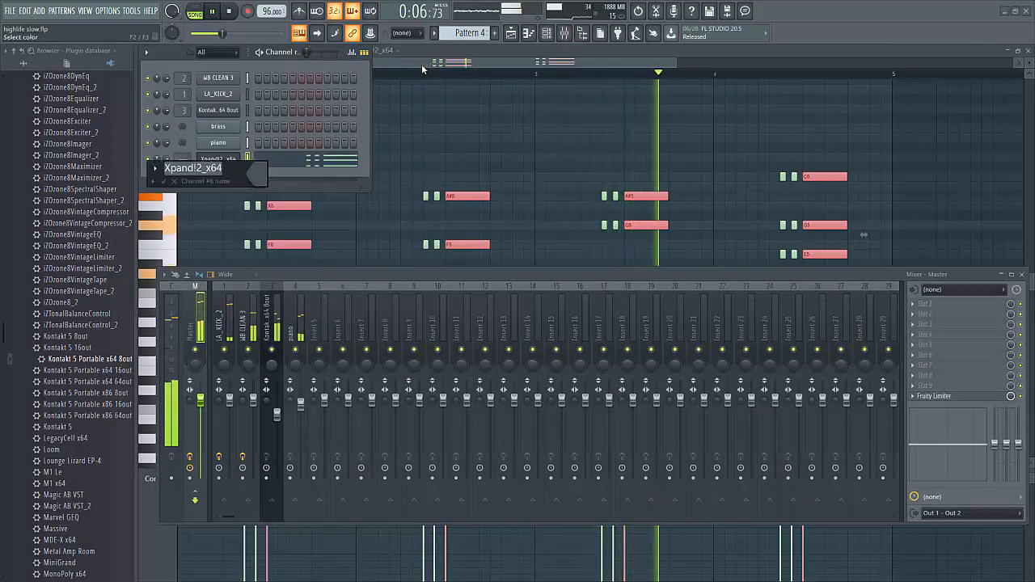
text(brass)
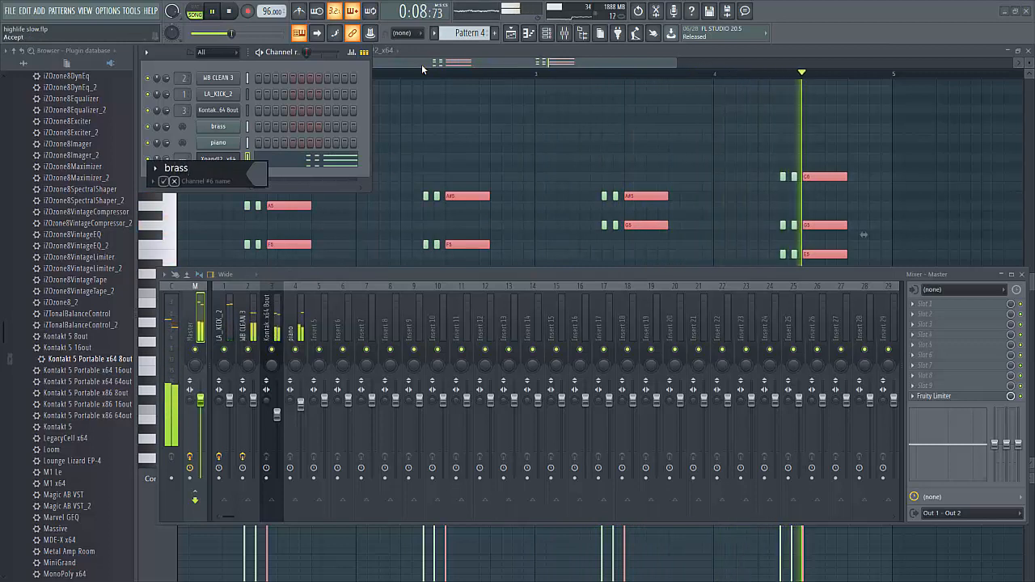
key(Return)
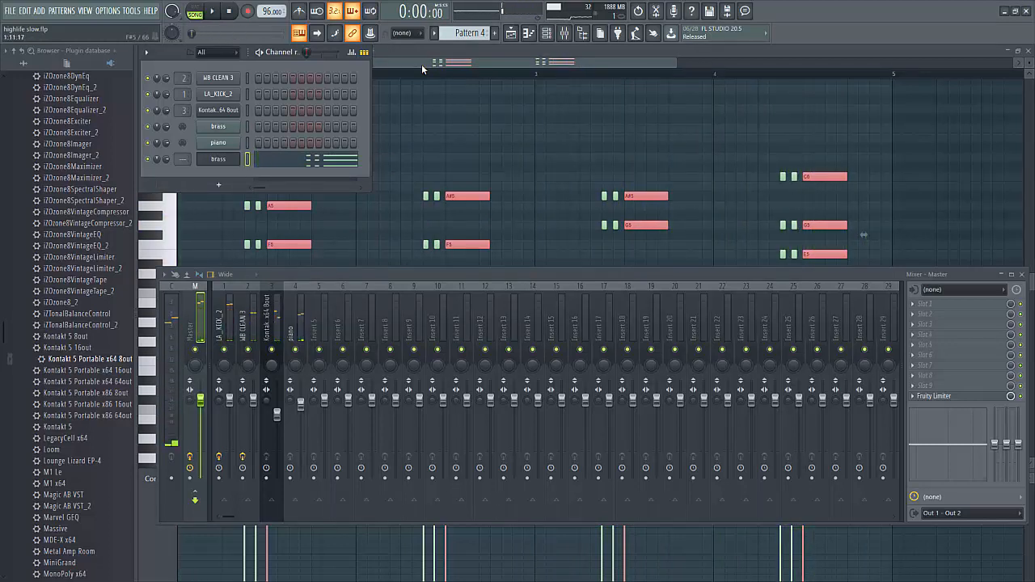
- Link the renamed brass channel to mixer insert 5, carrying over its name, and stop playback
right_click(330, 285)
mouse_move(389, 369)
click(501, 370)
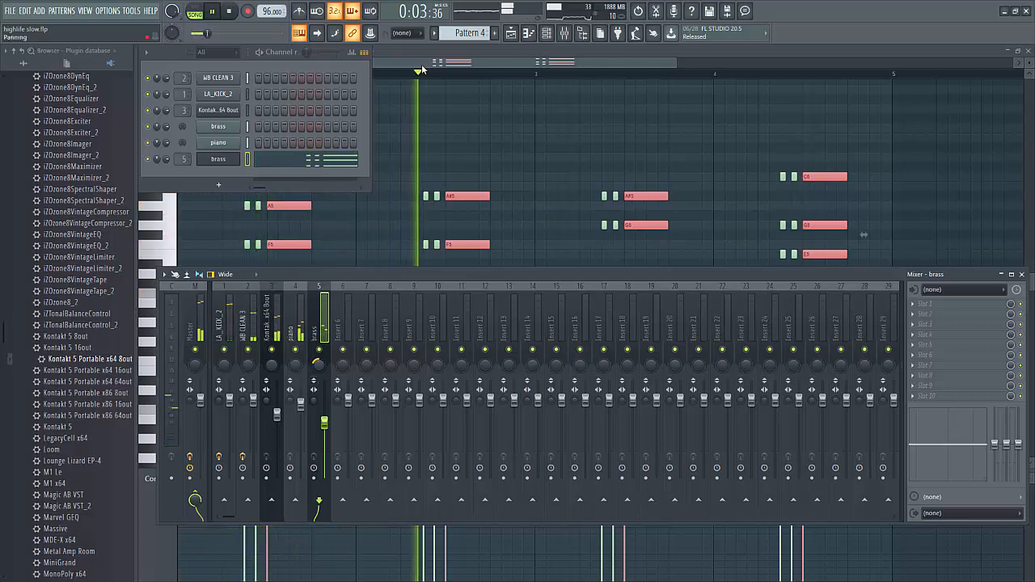
key(space)
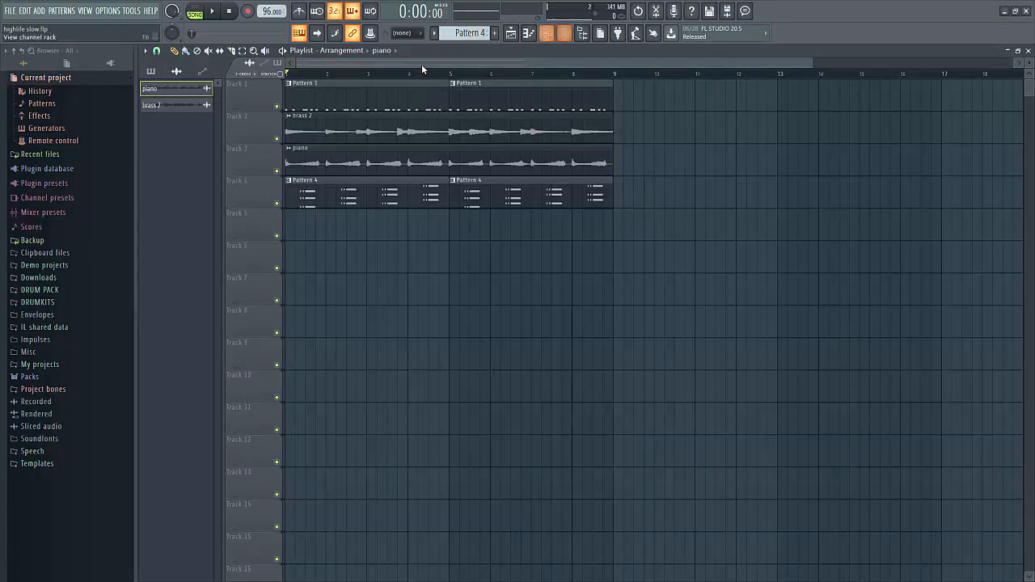
- Delete the leftover brass and piano MIDI Out channels from the channel rack
key(F6)
right_click(218, 127)
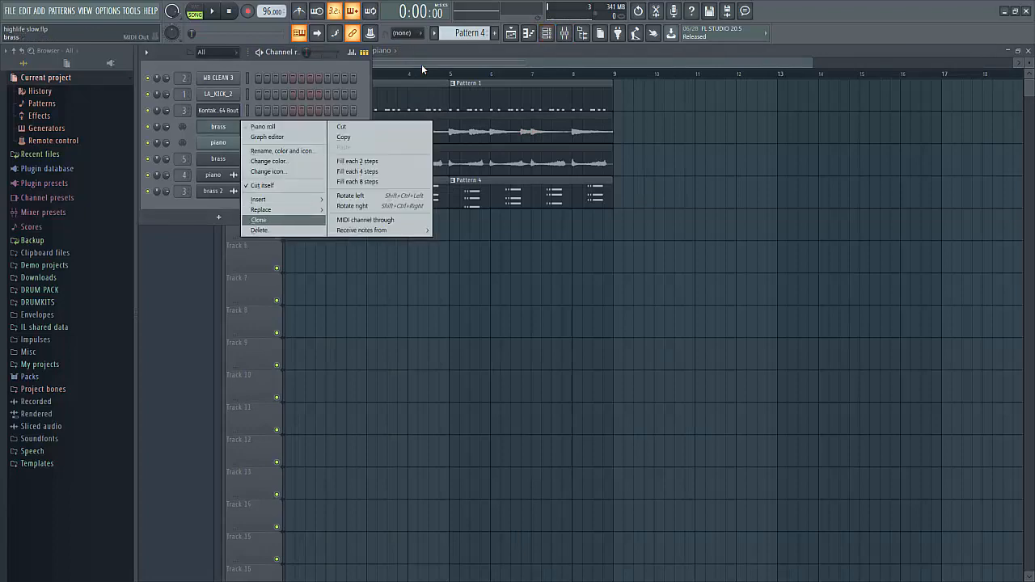
click(259, 230)
click(571, 325)
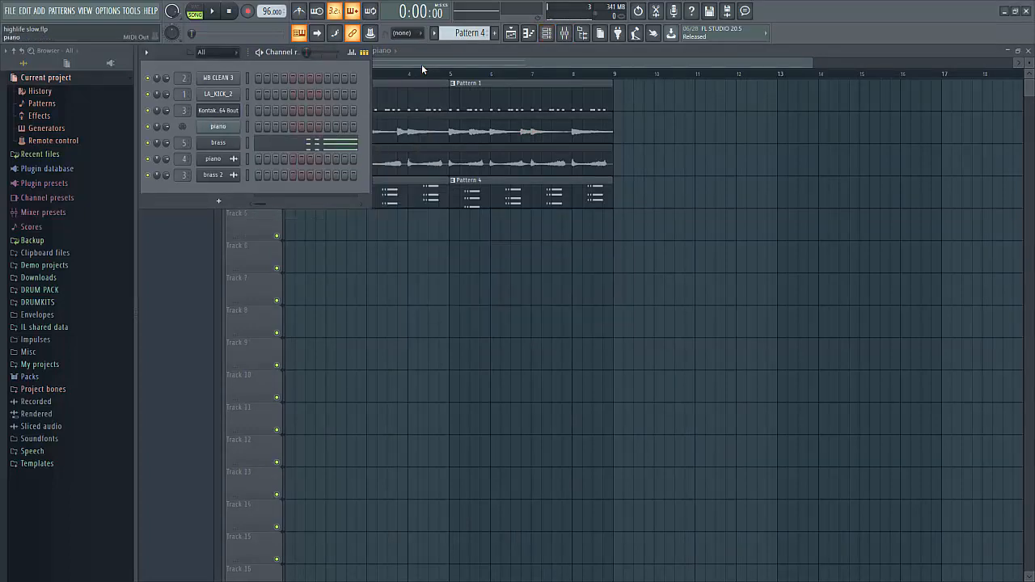
right_click(219, 127)
key(Return)
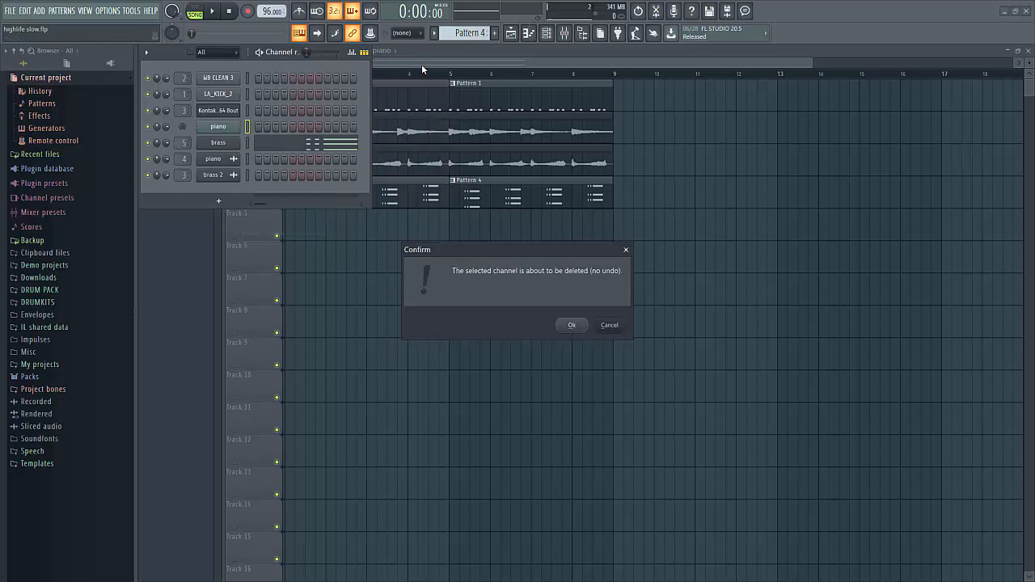
key(Return)
click(421, 70)
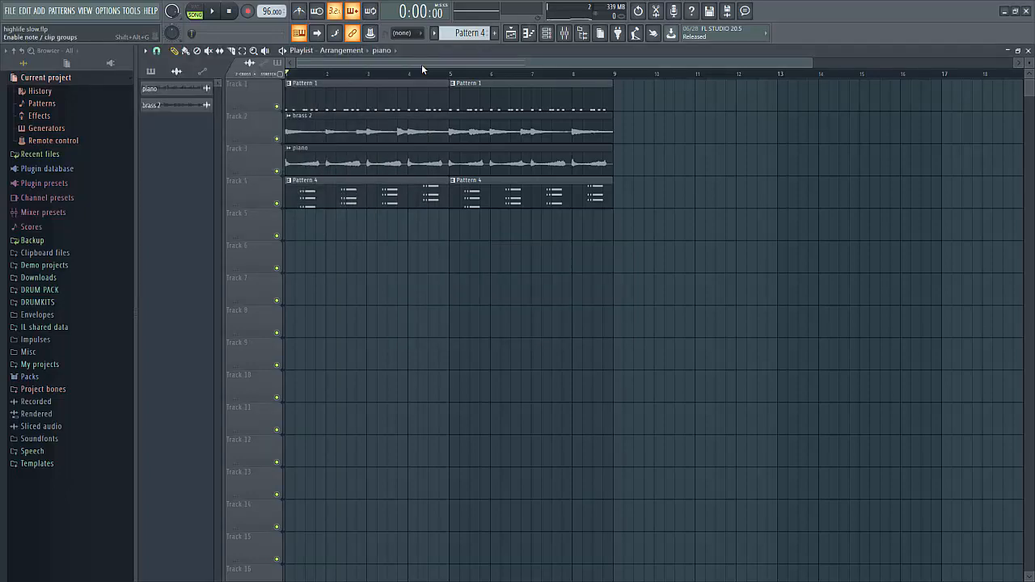
- Clone the Xpand!2 brass channel and open the sound selection for part A of the clone
key(F6)
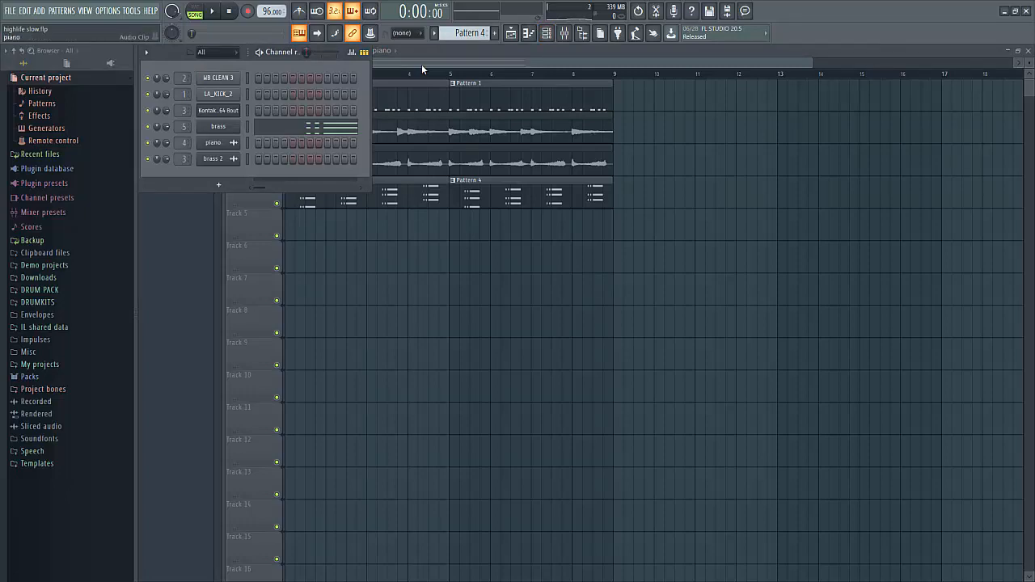
right_click(218, 127)
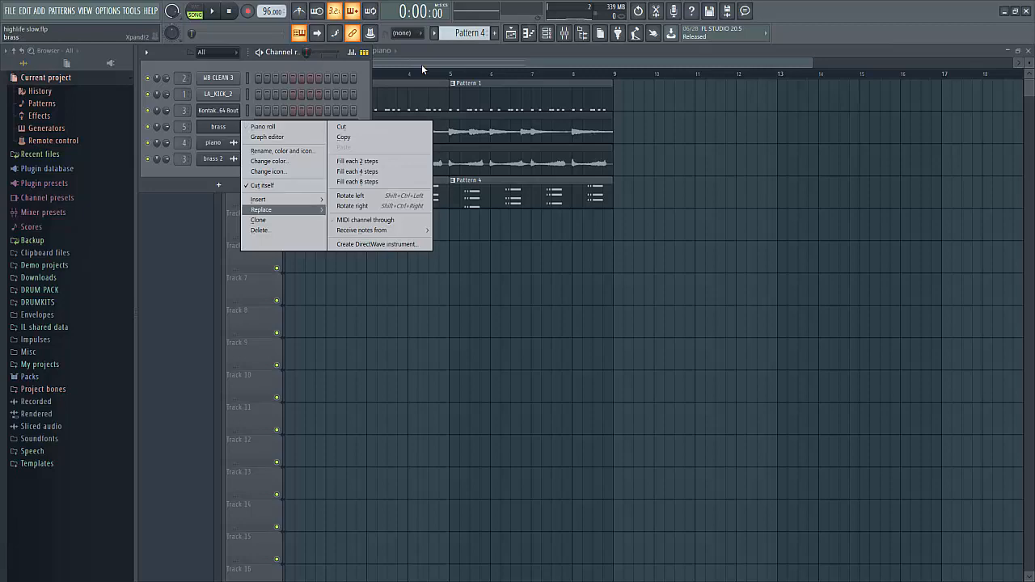
click(258, 220)
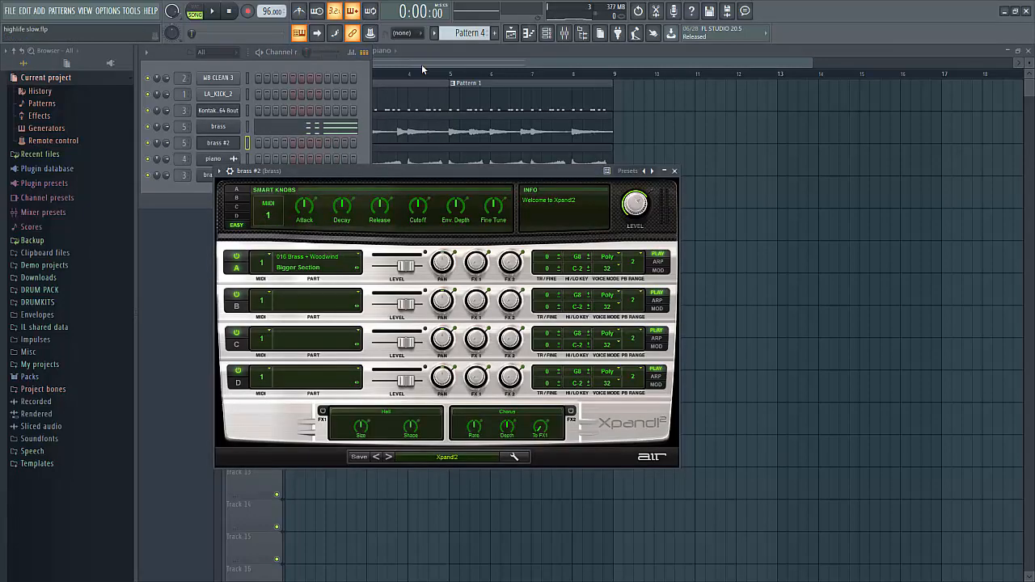
click(311, 264)
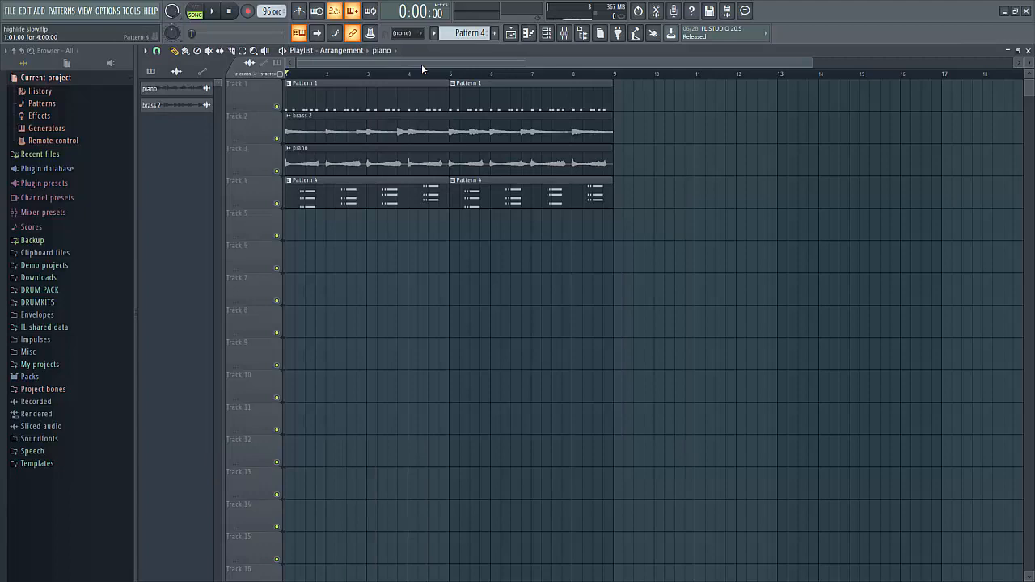
- Copy the brass channel's notes from Pattern 4 and paste them into the brass #2 channel in Pattern 5
key(F7)
key(F6)
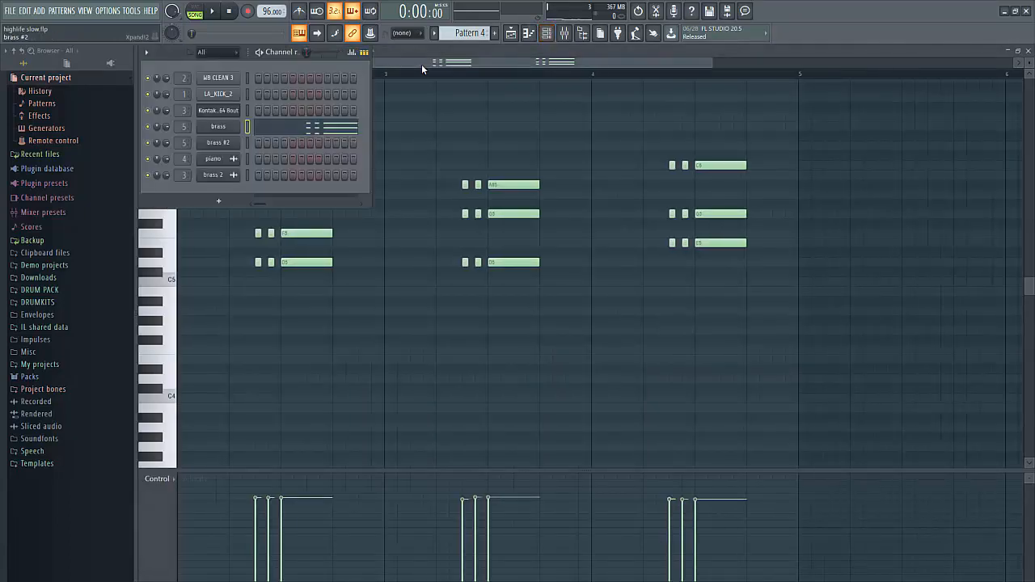
right_click(218, 127)
click(345, 137)
key(F6)
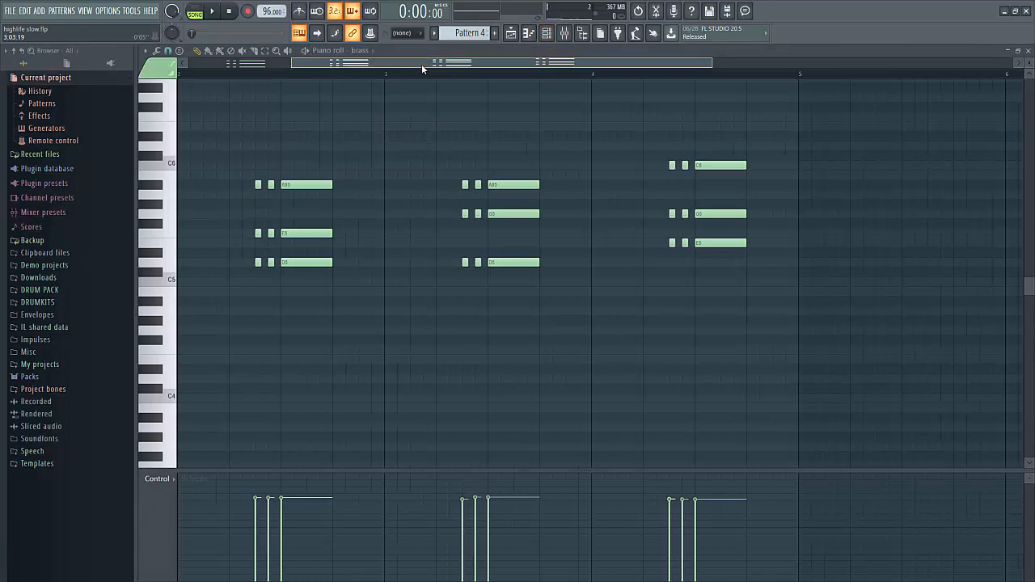
key(plus)
key(F6)
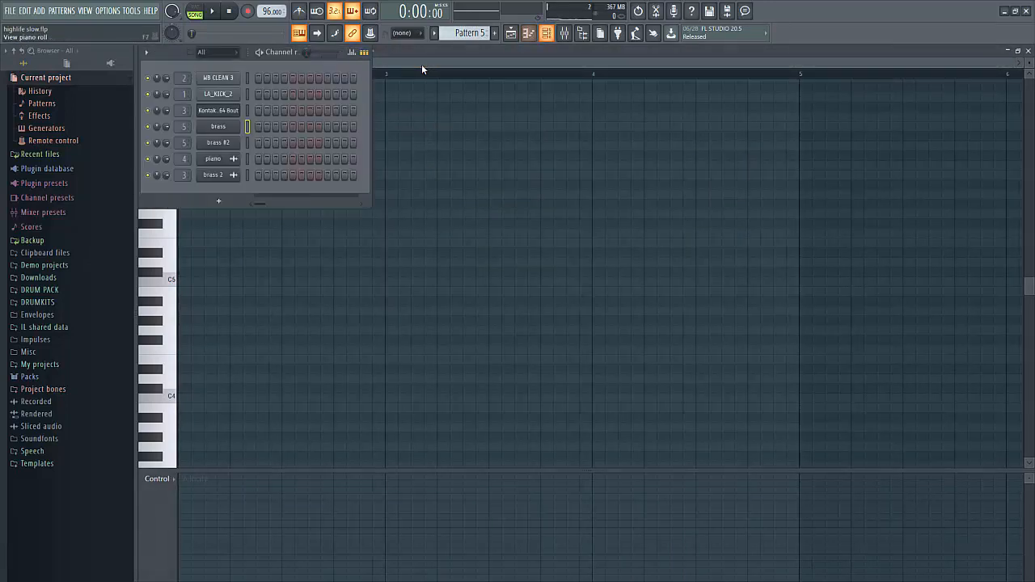
right_click(218, 142)
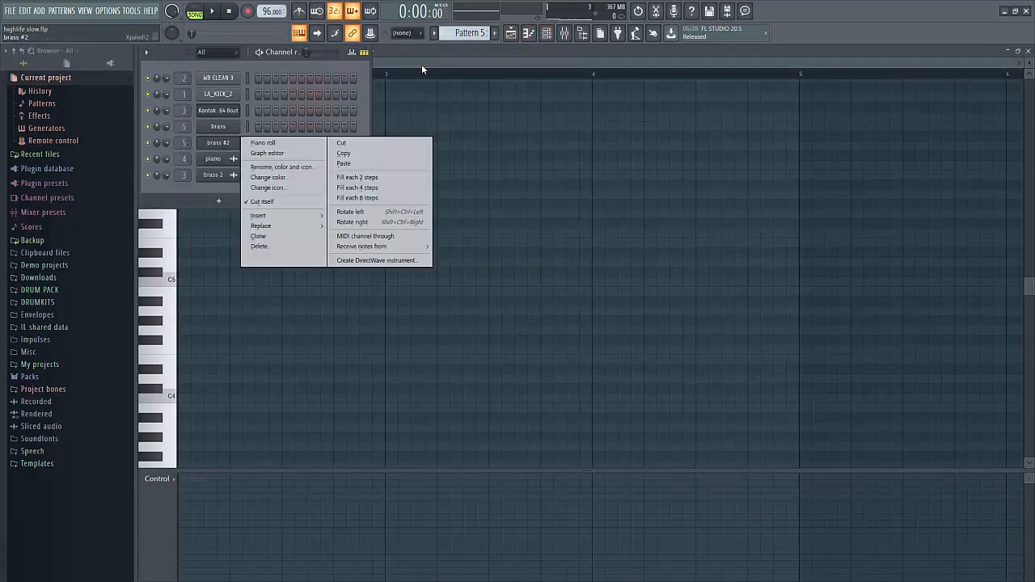
click(344, 164)
- Rename the brass #2 channel to e.piano and show its Pattern 5 notes
right_click(219, 143)
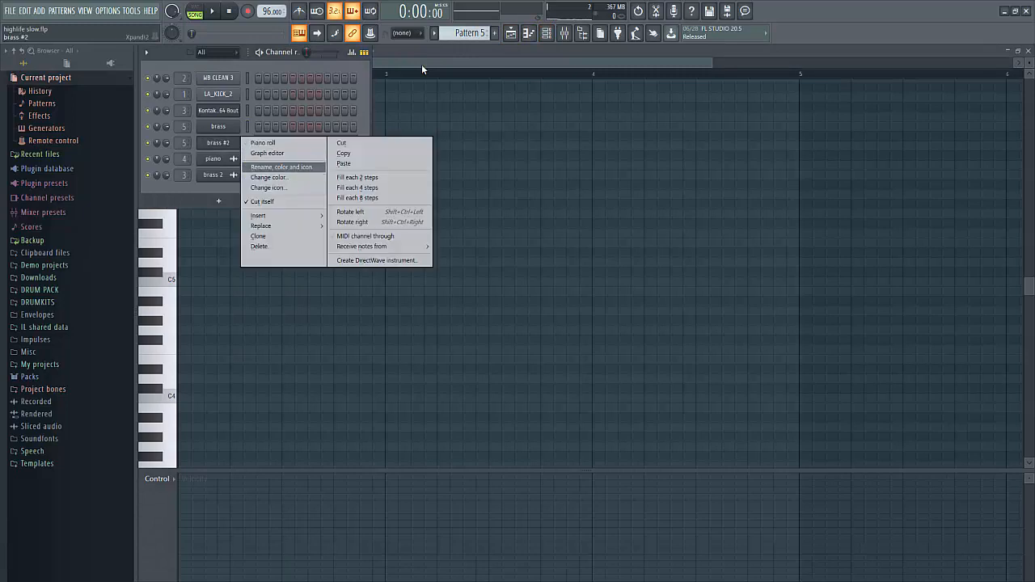
click(285, 168)
key(F5)
key(F6)
key(F7)
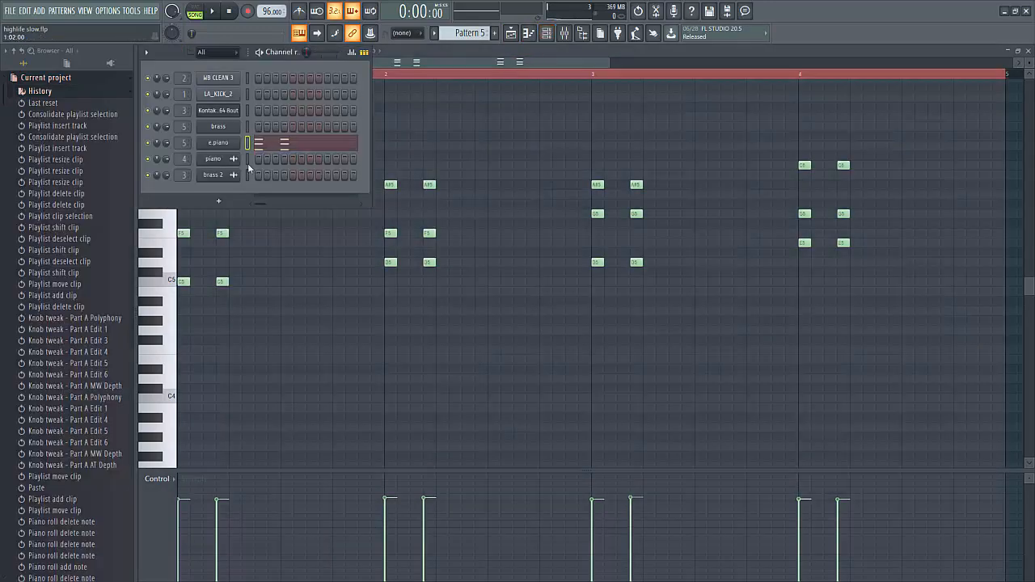
- Link the e.piano channel to mixer insert 6, carrying over its name
click(222, 143)
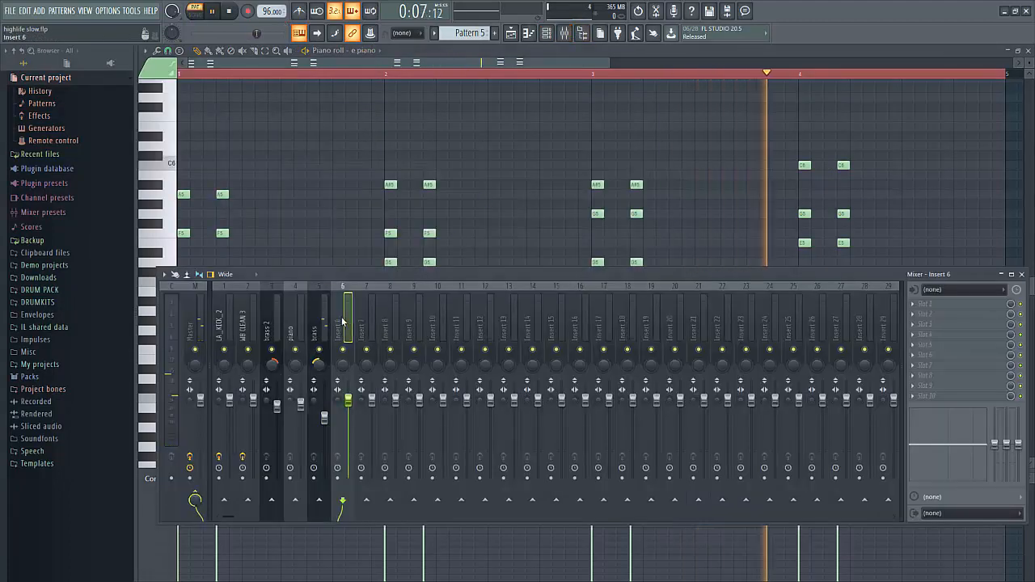
right_click(357, 282)
mouse_move(408, 370)
click(484, 370)
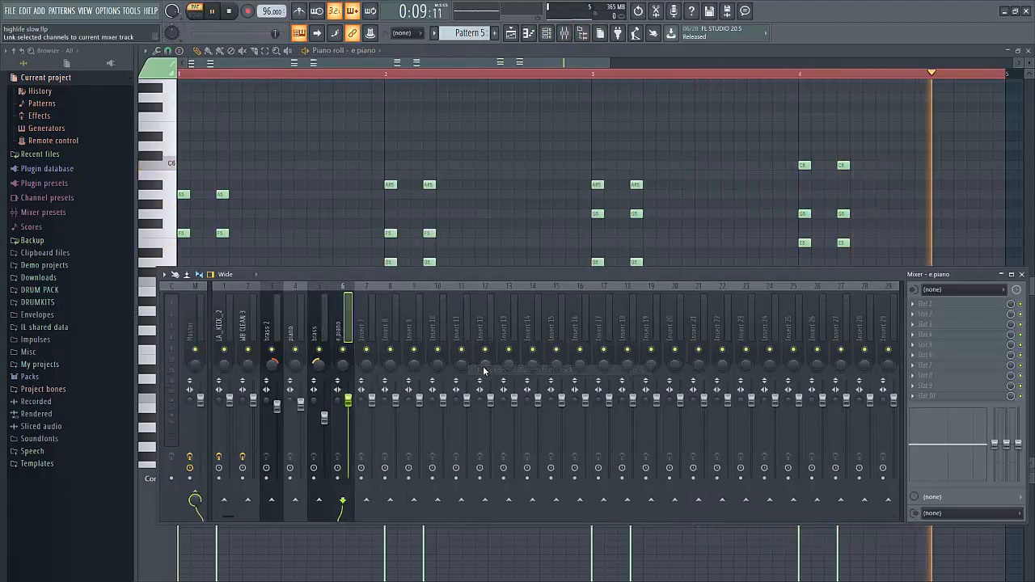
- Lower the e.piano level on mixer insert 6 during pattern playback and save the project
drag(349, 401, 349, 418)
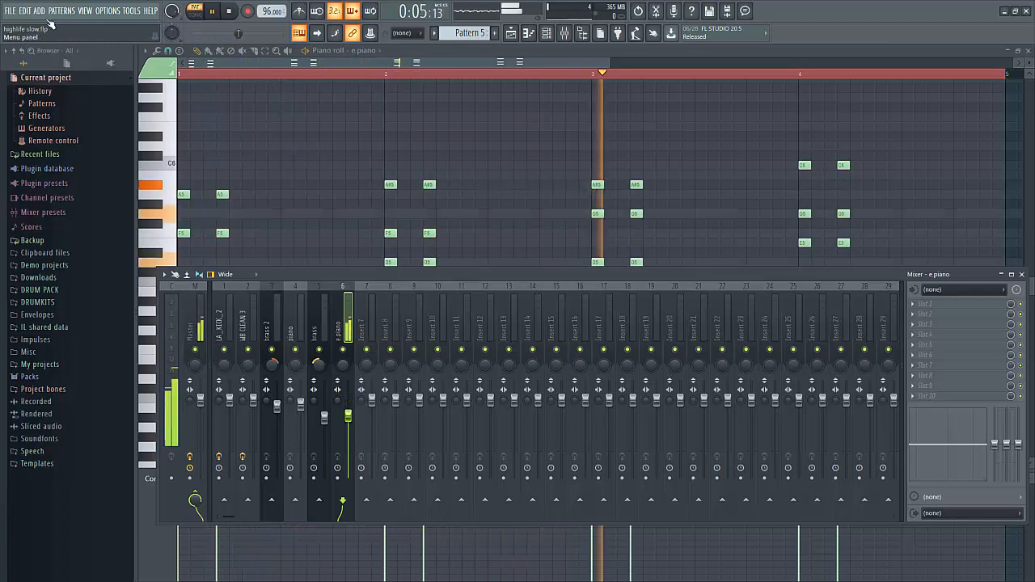
click(10, 11)
click(44, 61)
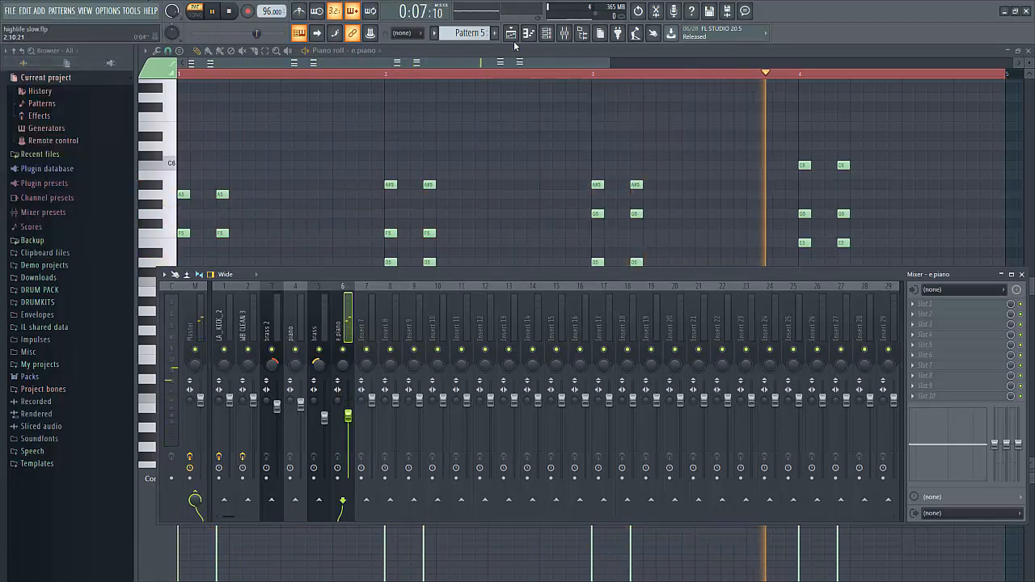
- Place Pattern 5 on Track 5 of the playlist, duplicate it to bar 5, and play the arrangement from the start
click(512, 35)
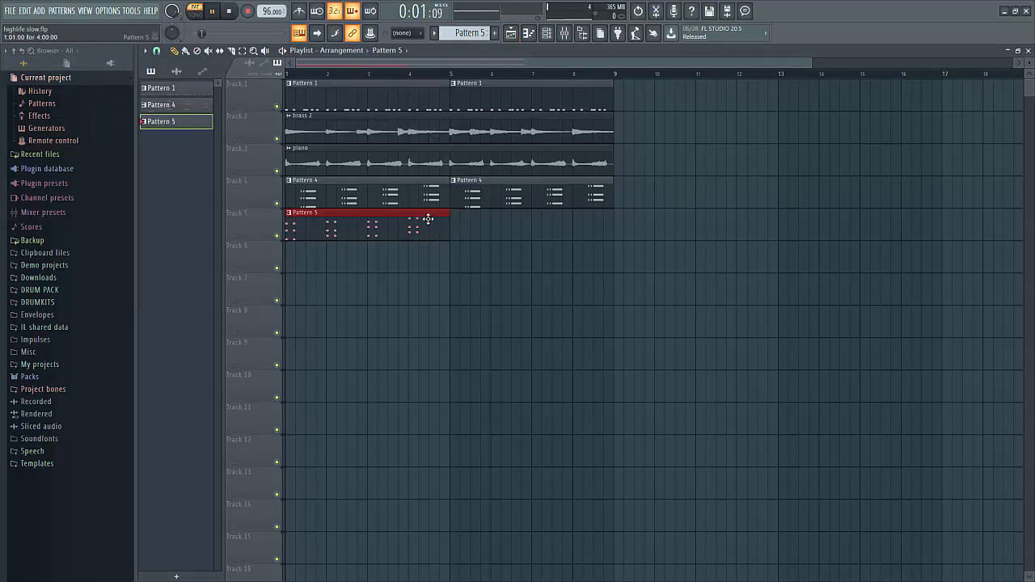
key(ctrl+b)
click(289, 73)
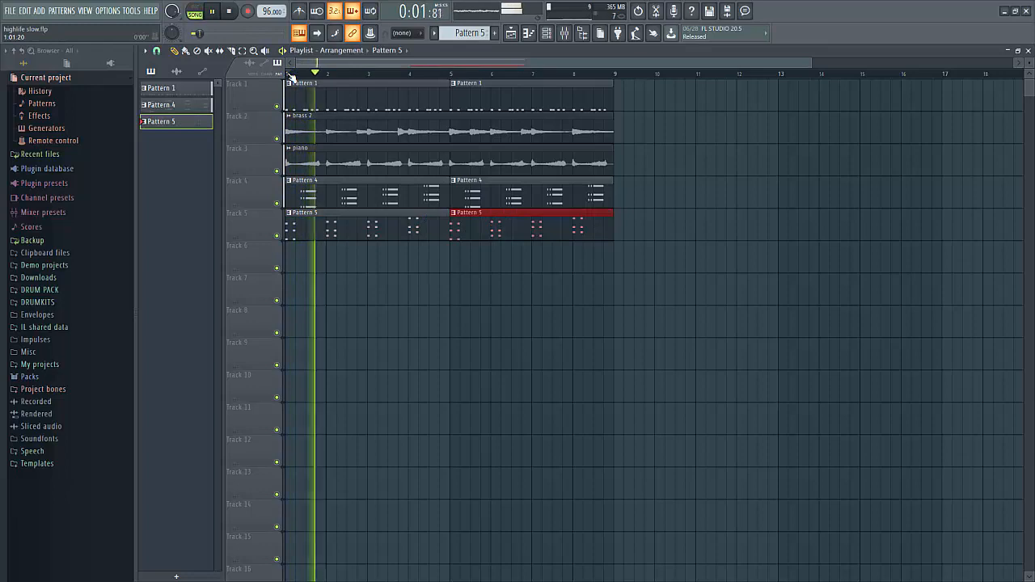
click(229, 12)
key(space)
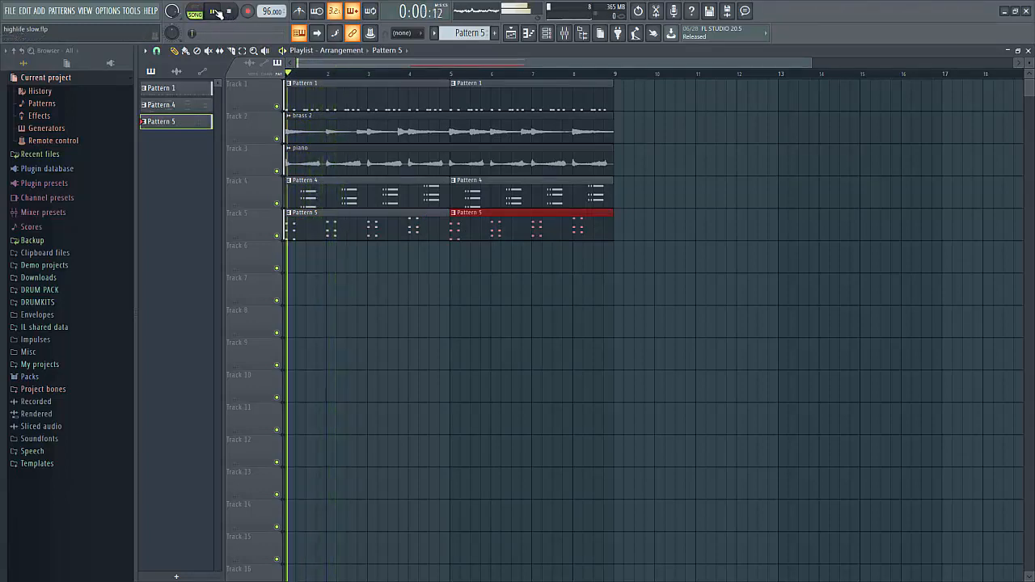
- Lower the e.piano mixer level slightly and pan it a little to the left
click(548, 36)
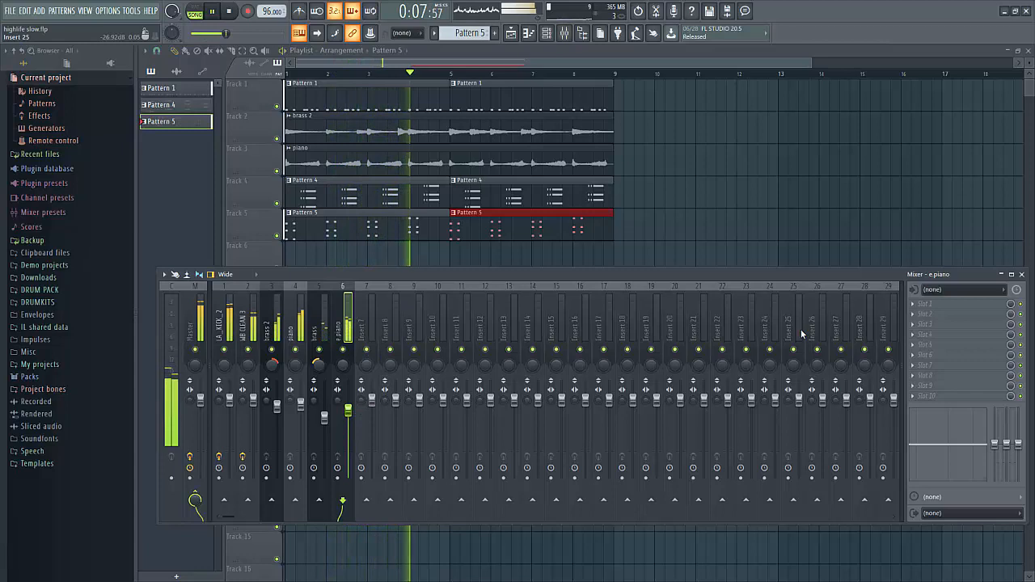
drag(348, 411, 348, 418)
mouse_move(343, 364)
mouse_down()
mouse_move(343, 404)
mouse_move(343, 366)
mouse_up()
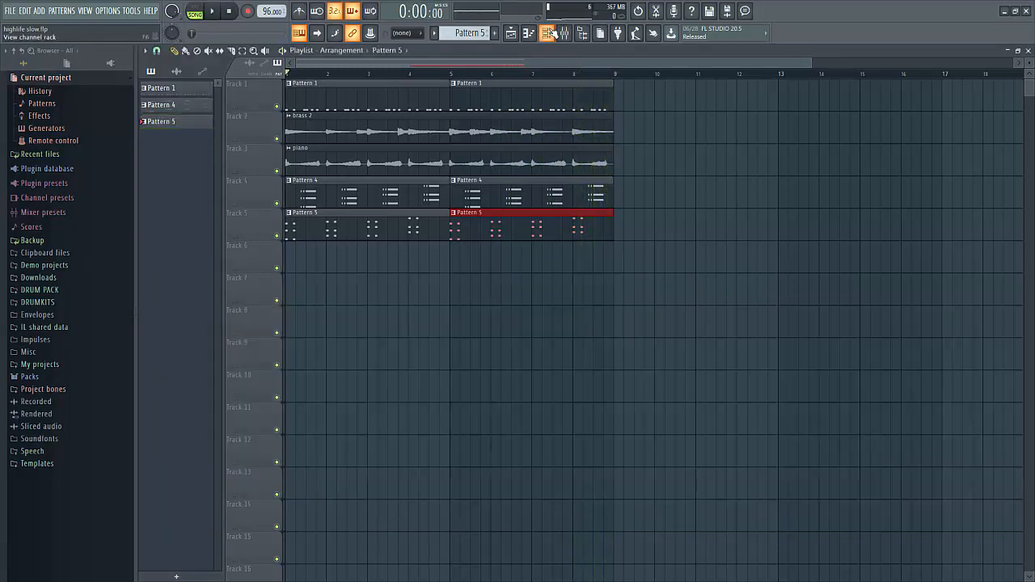
- Clone the e.piano channel and use the 012 Organs Praise+ sound for part A of the clone's Xpand!2
click(549, 32)
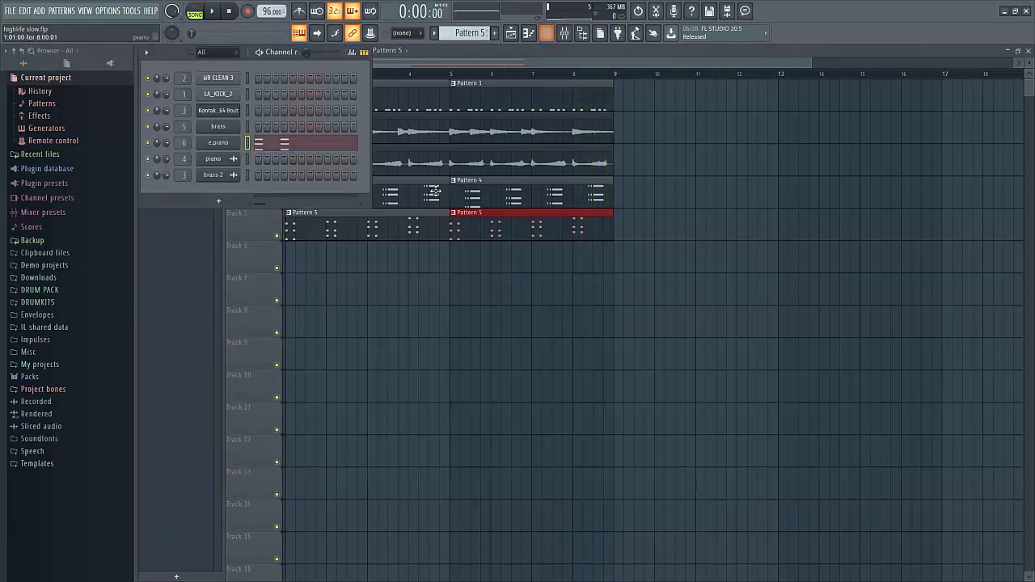
right_click(223, 145)
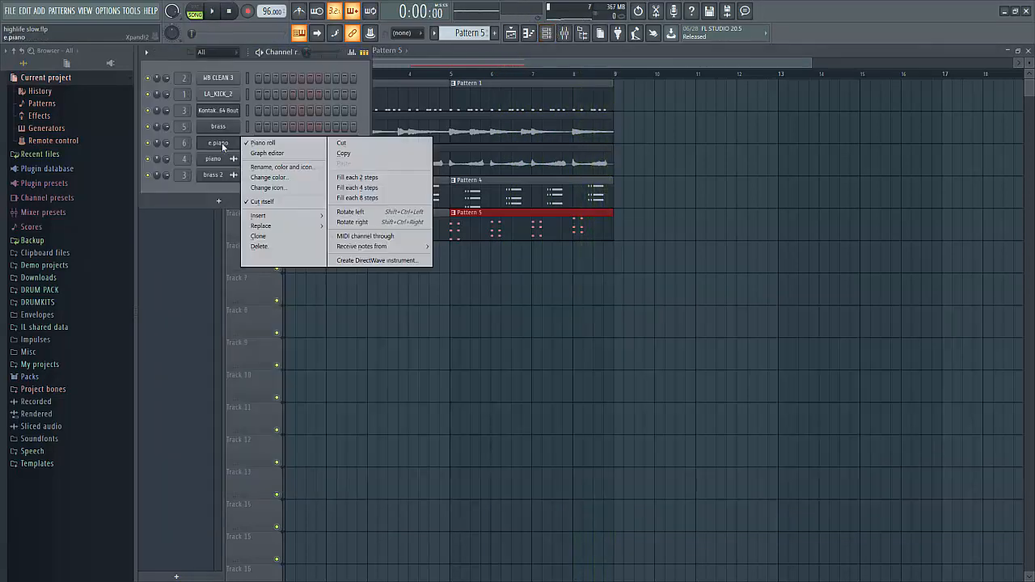
click(259, 236)
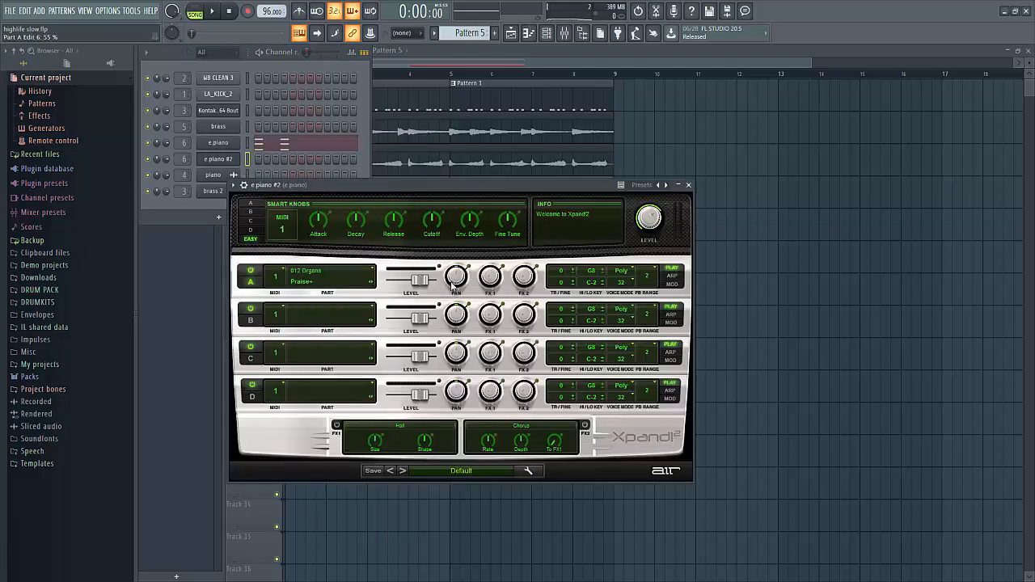
click(688, 185)
- Copy the e.piano channel's notes from Pattern 5 and paste them into the e.piano #2 channel in Pattern 6
right_click(238, 141)
click(335, 154)
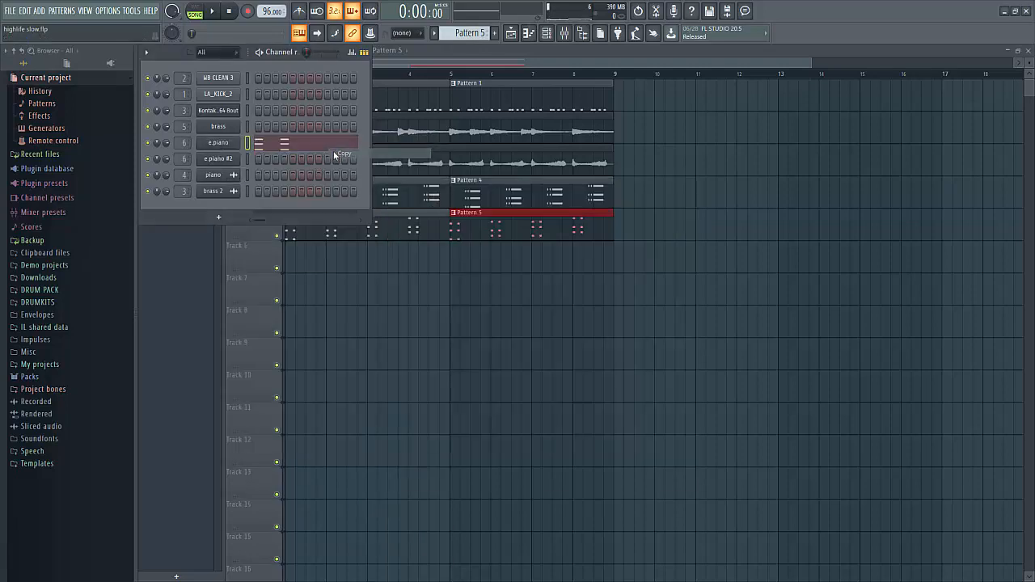
drag(481, 34, 481, 28)
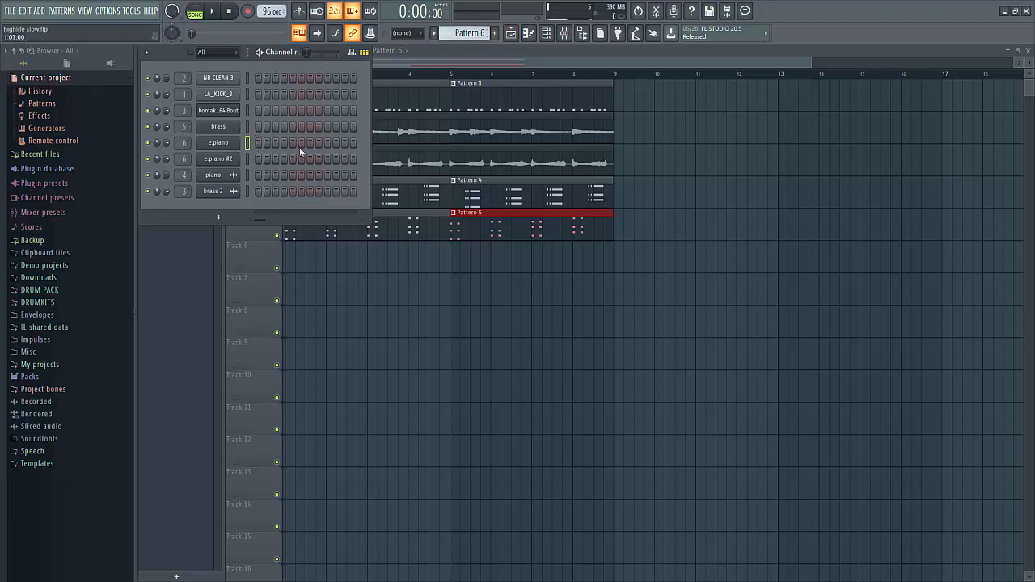
right_click(228, 164)
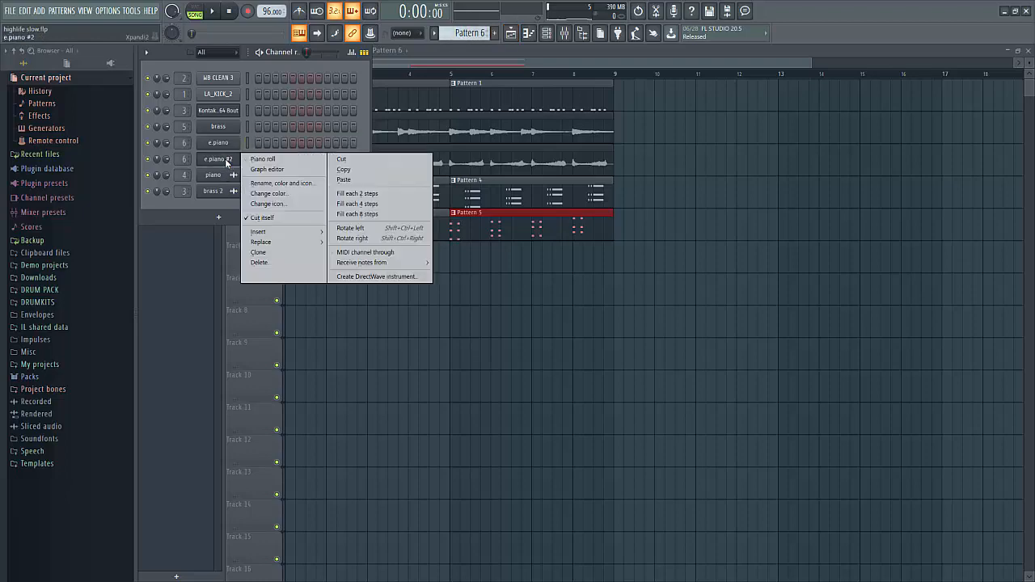
click(356, 179)
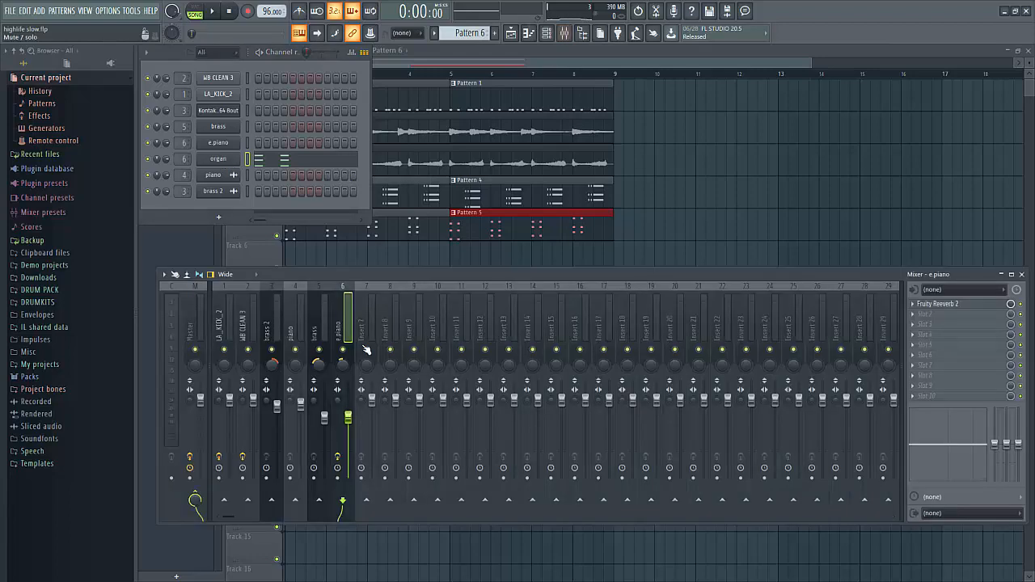
- Link the organ channel to mixer insert 7, carrying over its name
right_click(369, 323)
mouse_move(429, 370)
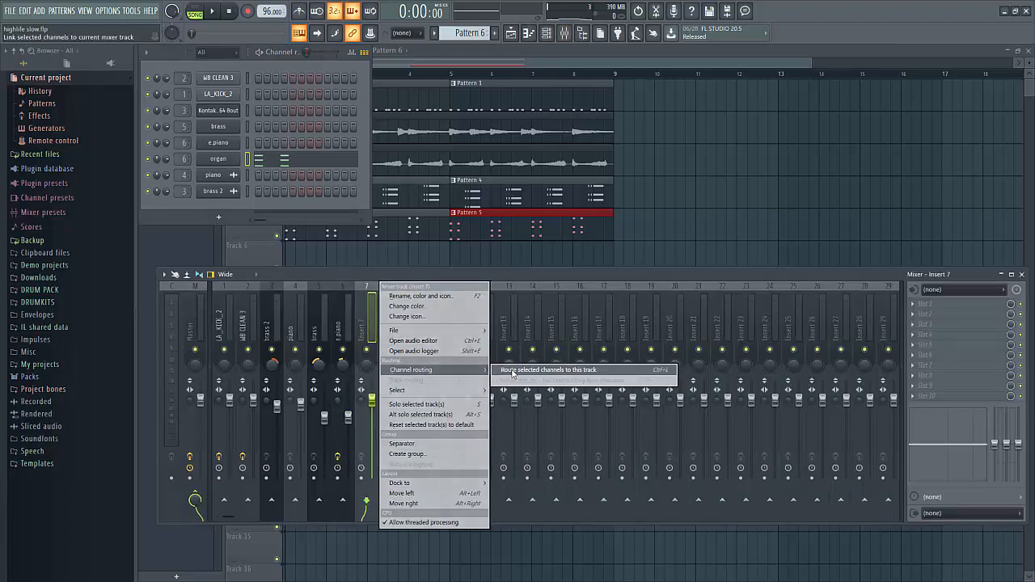
click(583, 372)
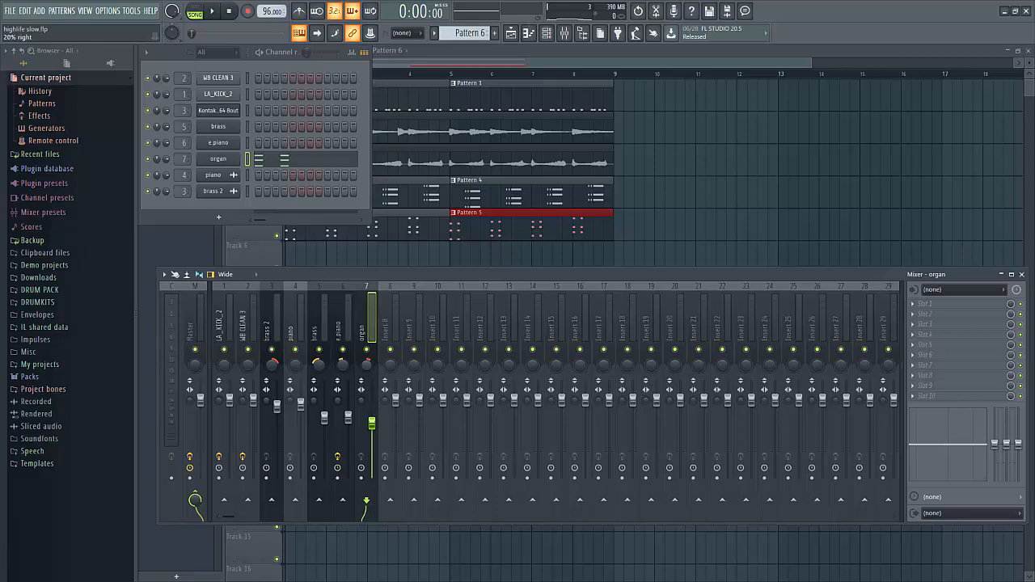
- Delete the second hit of each organ chord in Pattern 6 and lengthen the remaining chords to one full bar each
click(292, 166)
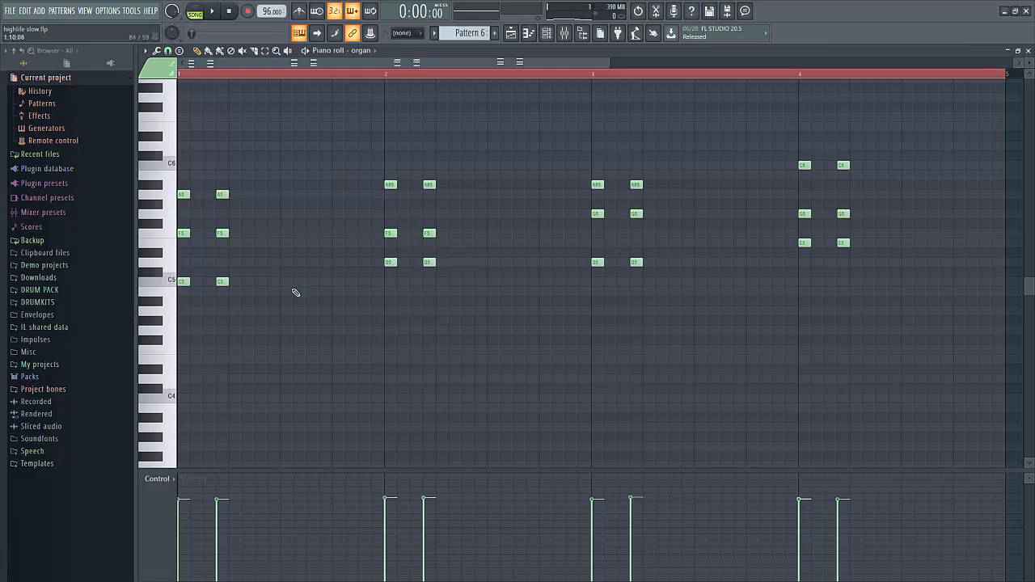
drag(223, 232, 230, 197)
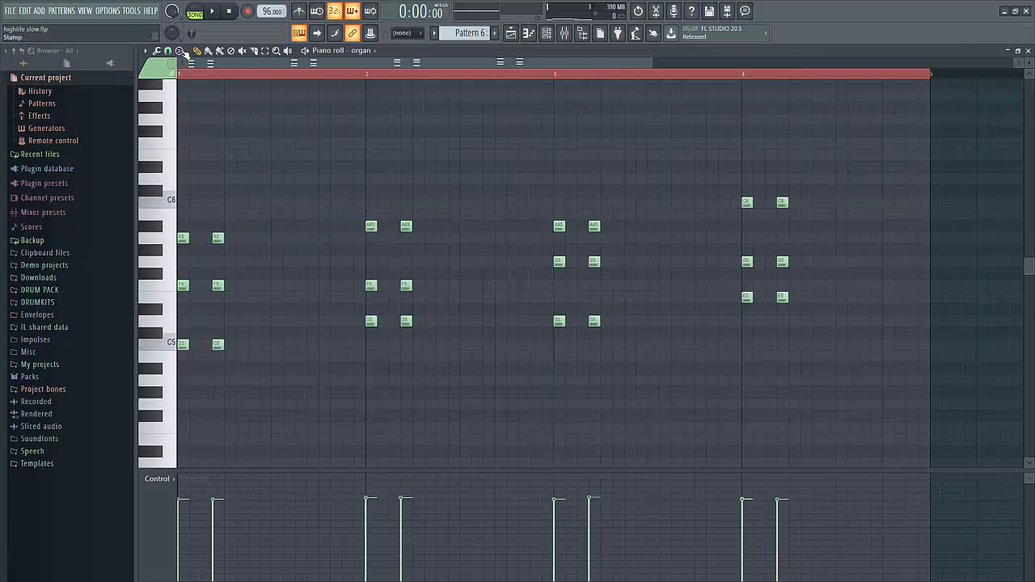
right_click(217, 344)
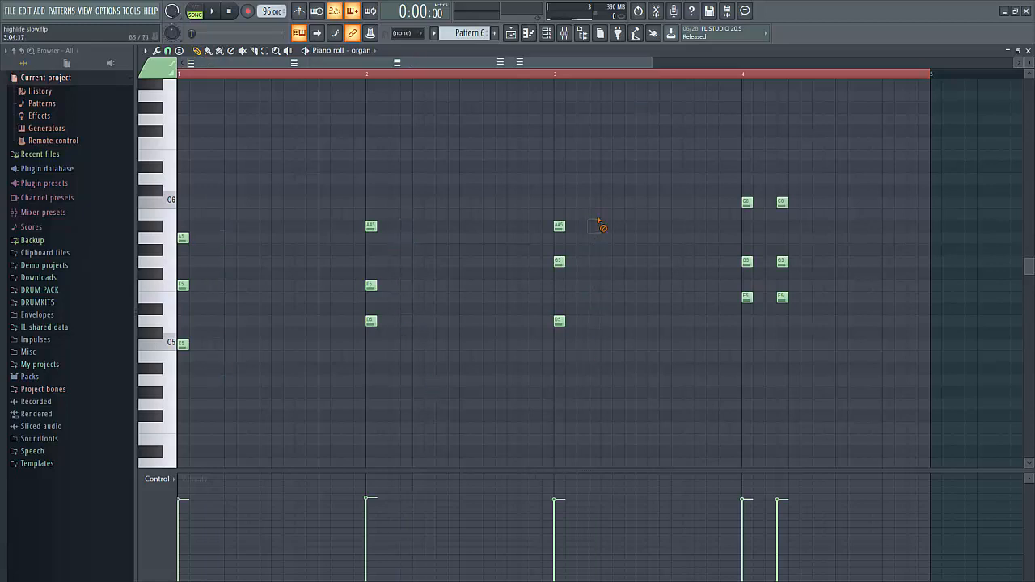
drag(814, 341, 178, 197)
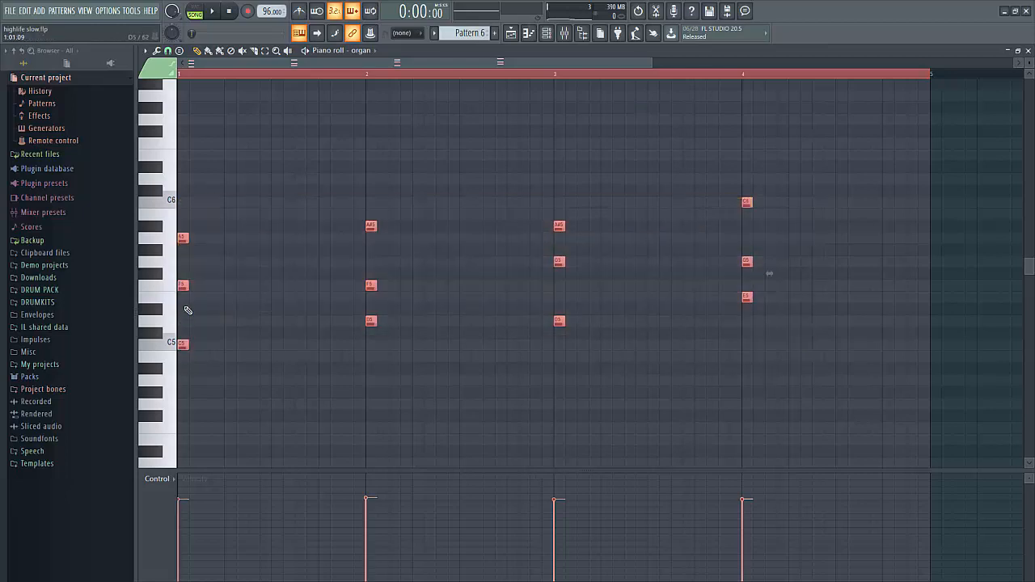
drag(226, 240, 358, 232)
- Play Pattern 6 and, in the mixer, lower the organ's level and pan it further to the right
key(space)
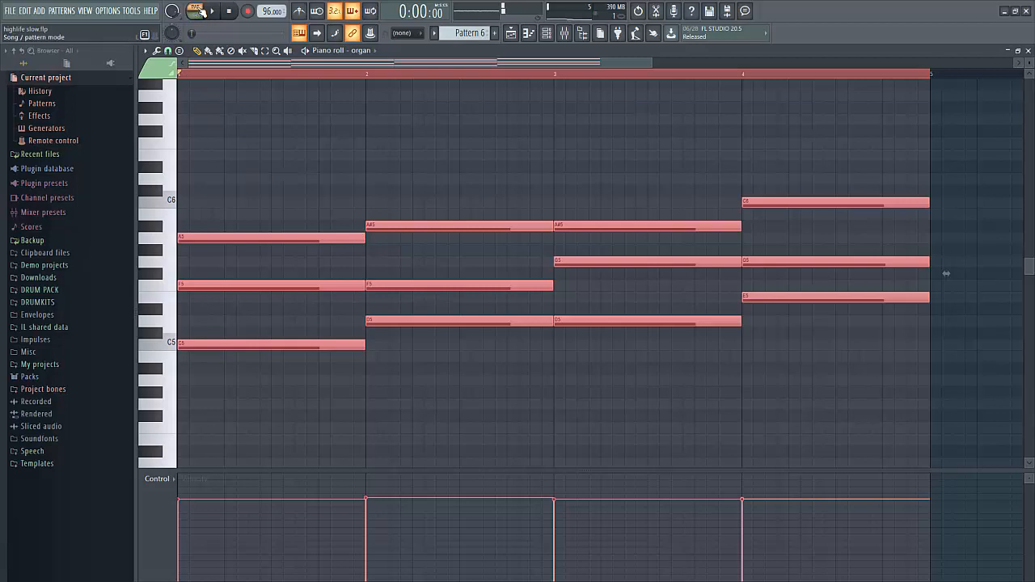
key(space)
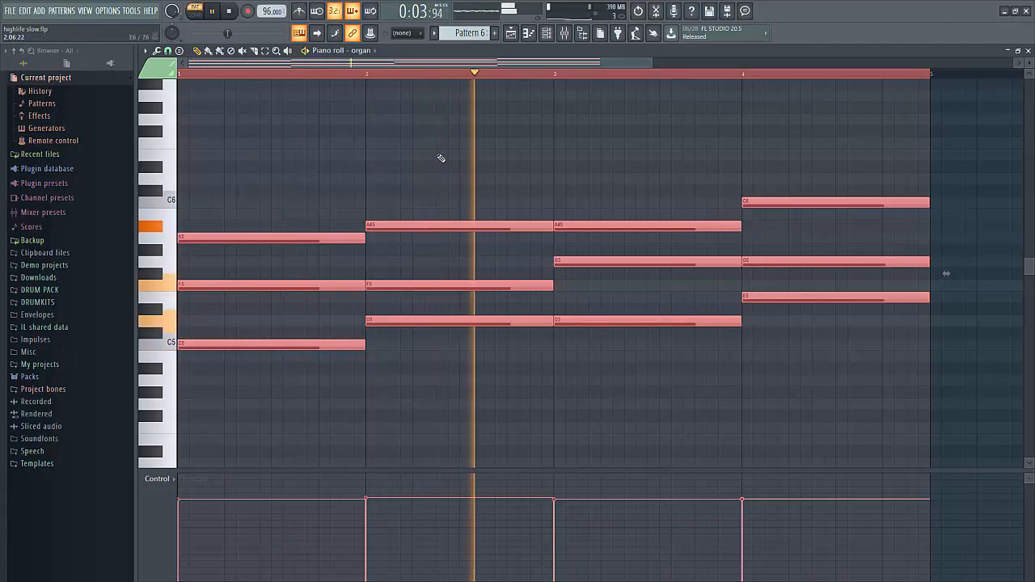
key(F9)
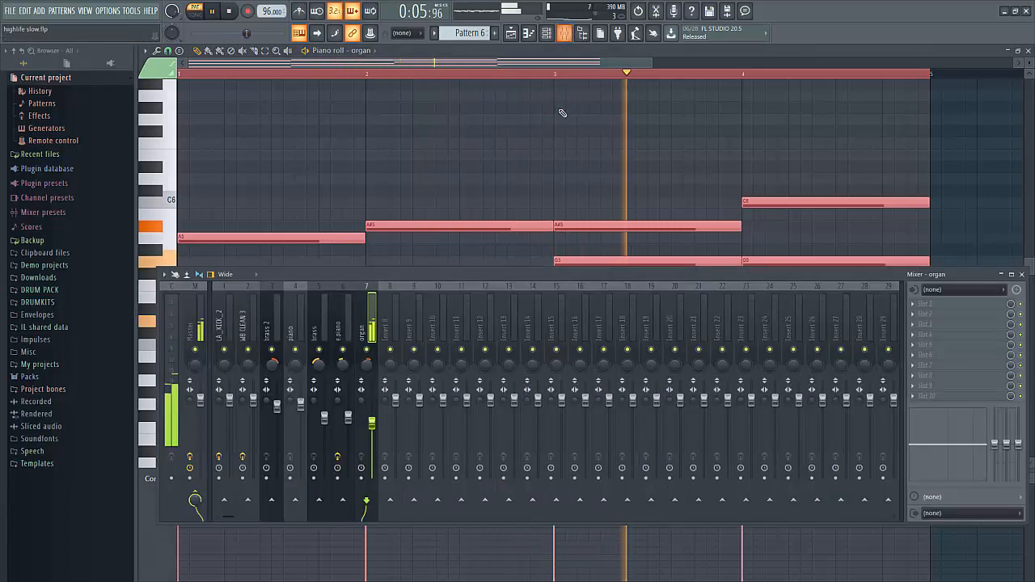
drag(372, 439, 373, 444)
drag(367, 366, 366, 350)
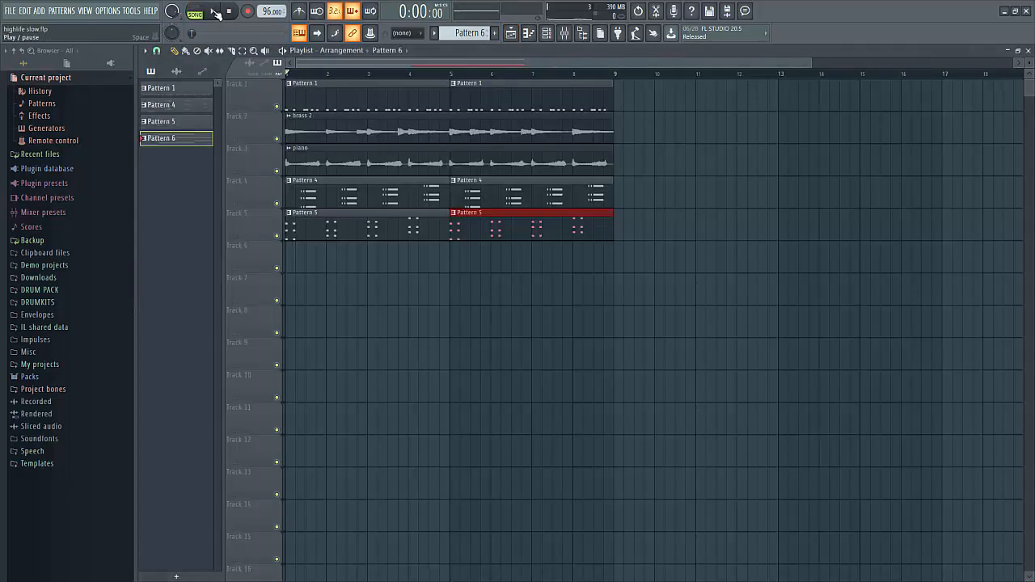
- Place Pattern 6 at bar 1 of Track 6 while the song plays, and duplicate it to bar 5
click(216, 13)
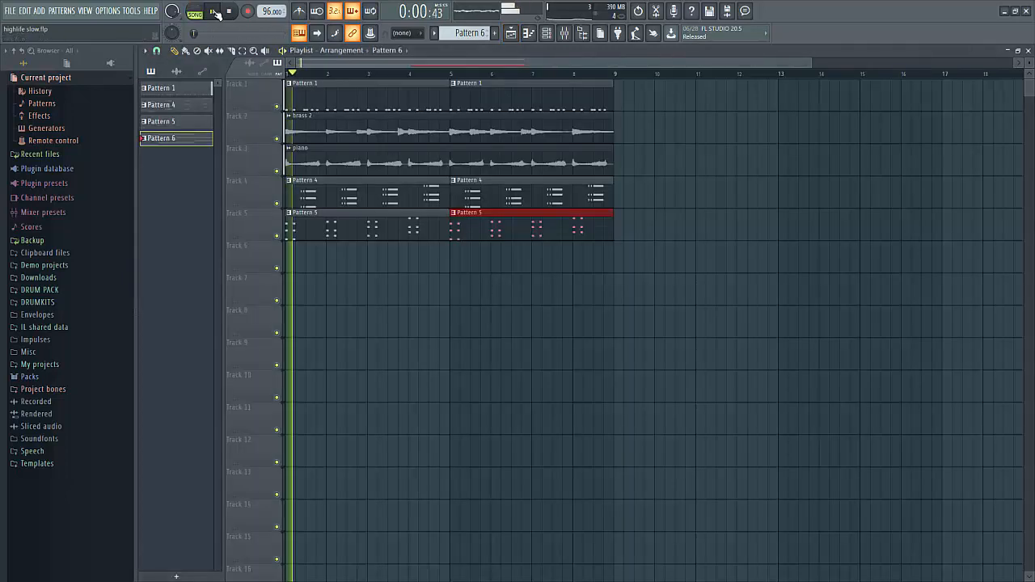
drag(330, 261, 300, 259)
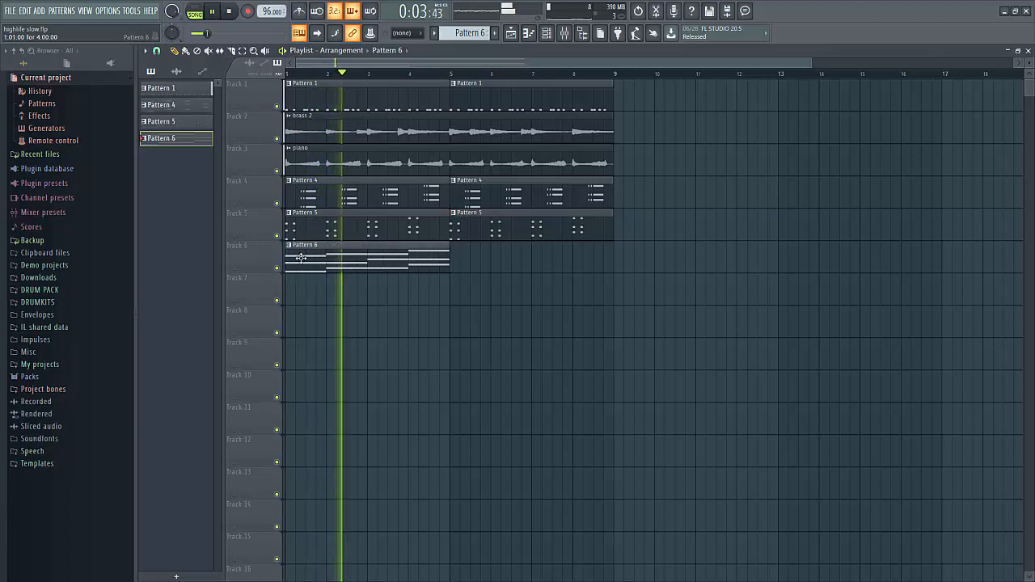
click(439, 263)
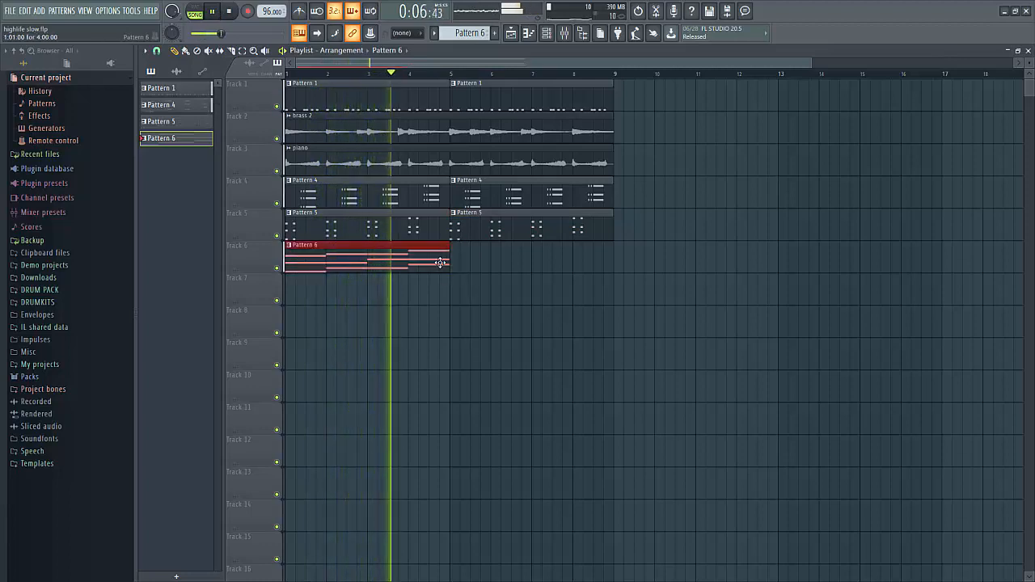
key(ctrl+b)
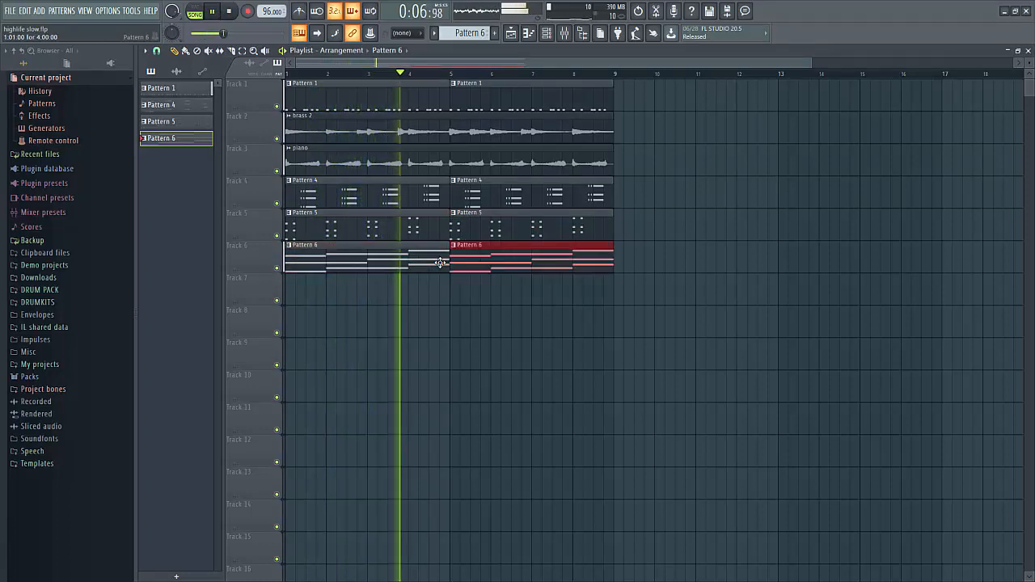
click(13, 14)
- Replay the arrangement and reduce the organ's mixer panning to 35% right
click(315, 75)
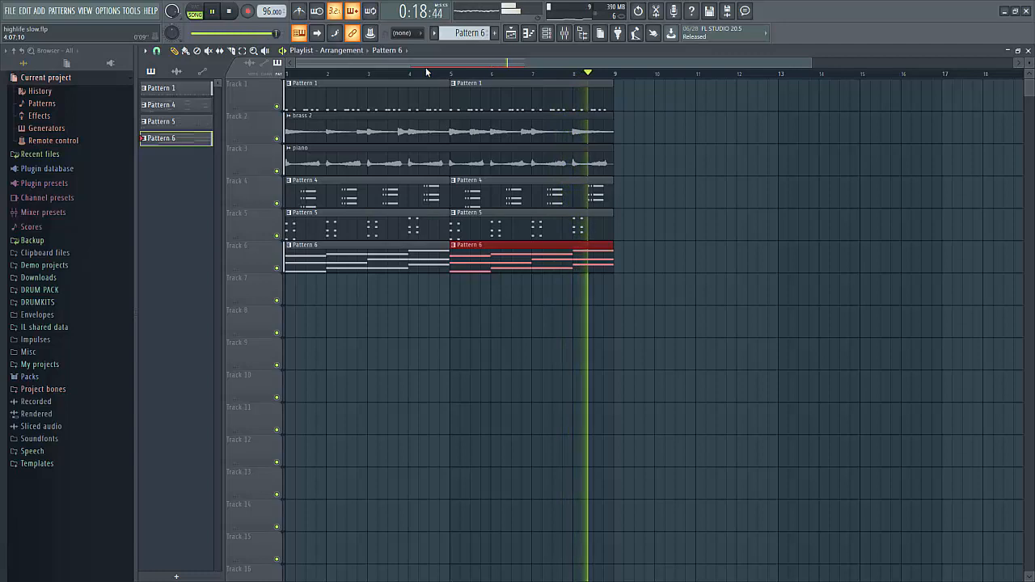
click(564, 33)
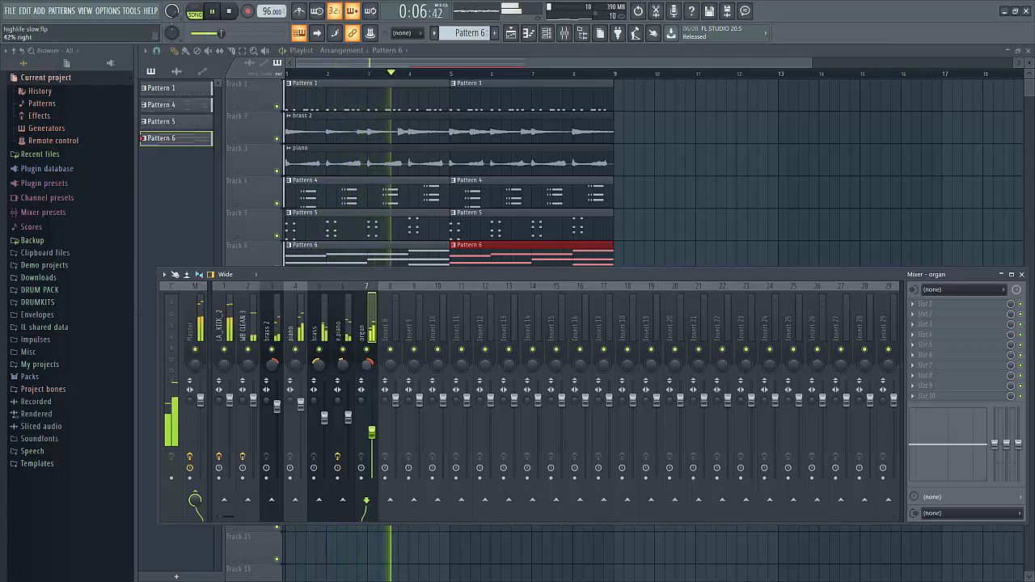
drag(363, 368, 363, 375)
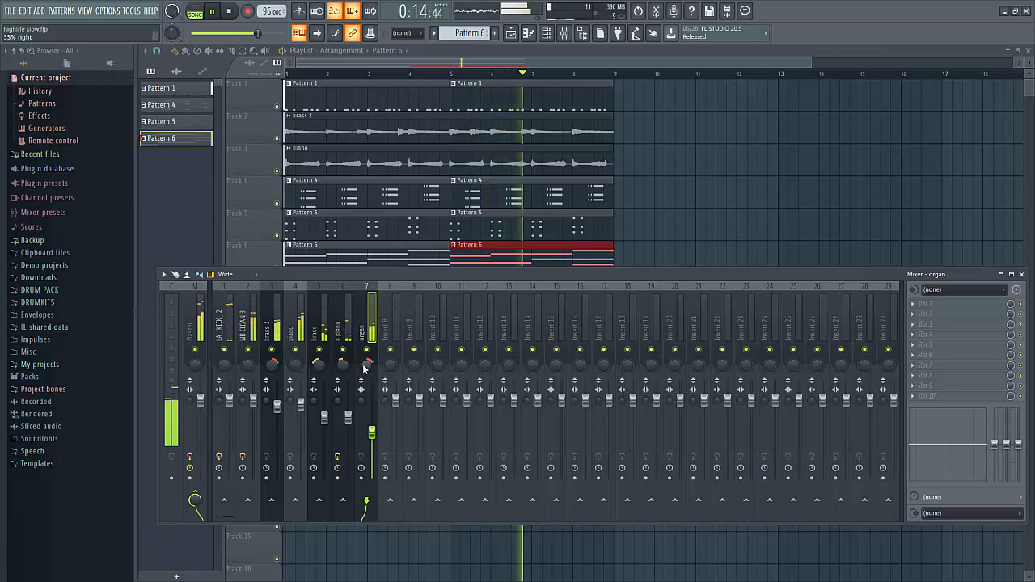
- Stop playback and save the project
key(space)
click(11, 13)
click(19, 61)
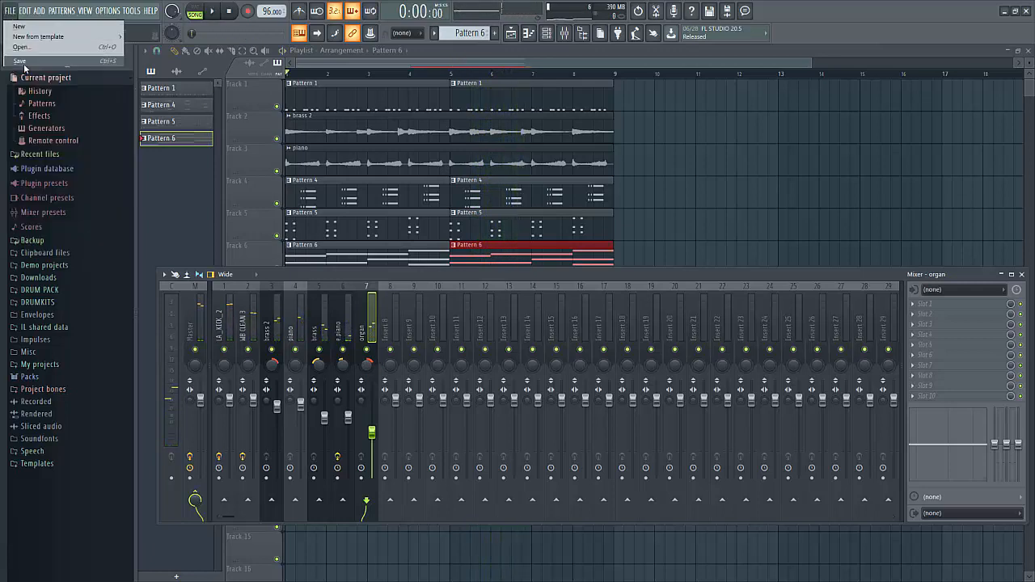
- Add Congas Loop 2 from the browser to Track 7 and align the clip with the start of bar 1
click(369, 66)
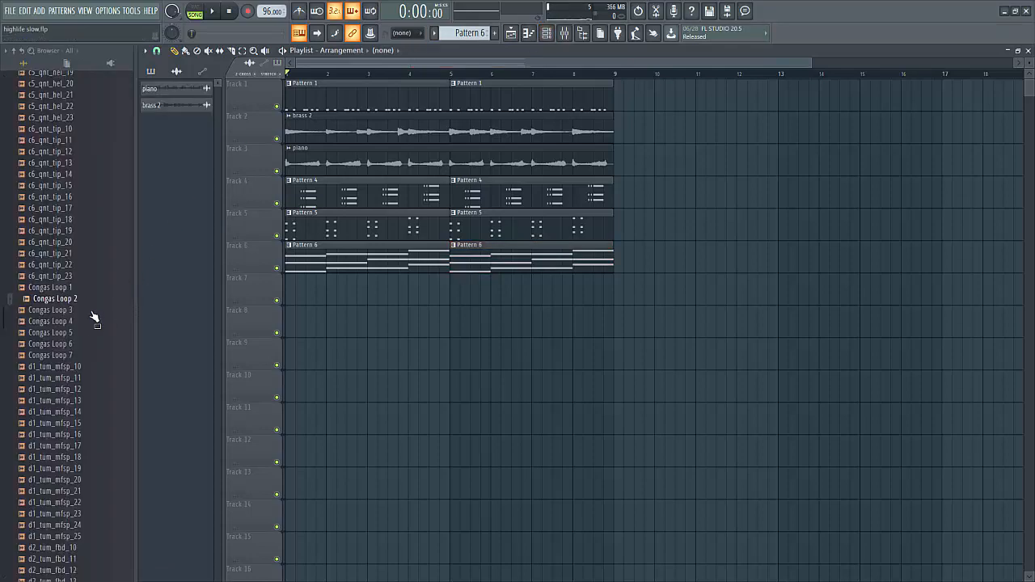
drag(64, 303, 298, 296)
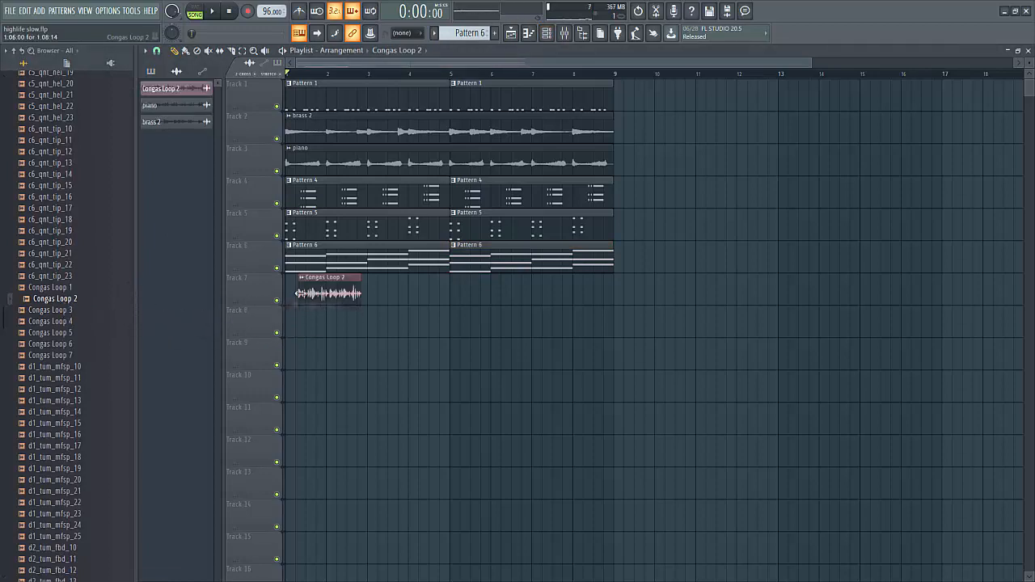
click(55, 300)
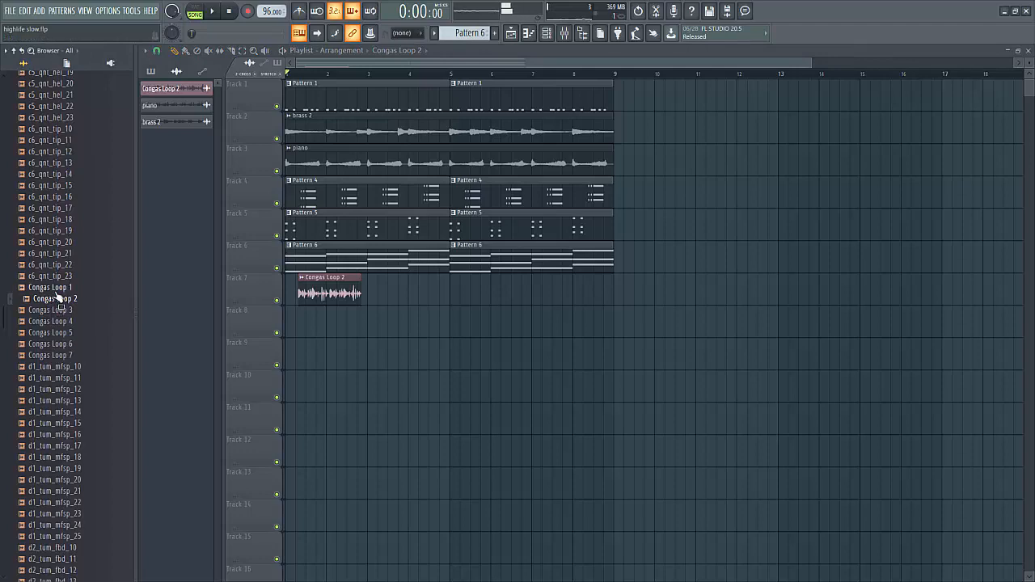
click(232, 12)
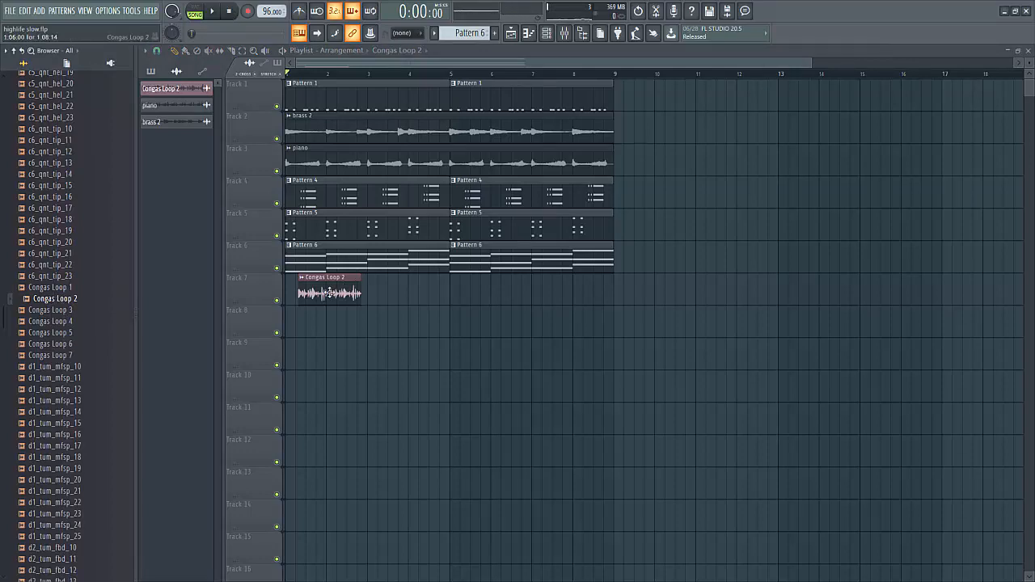
drag(329, 293, 300, 293)
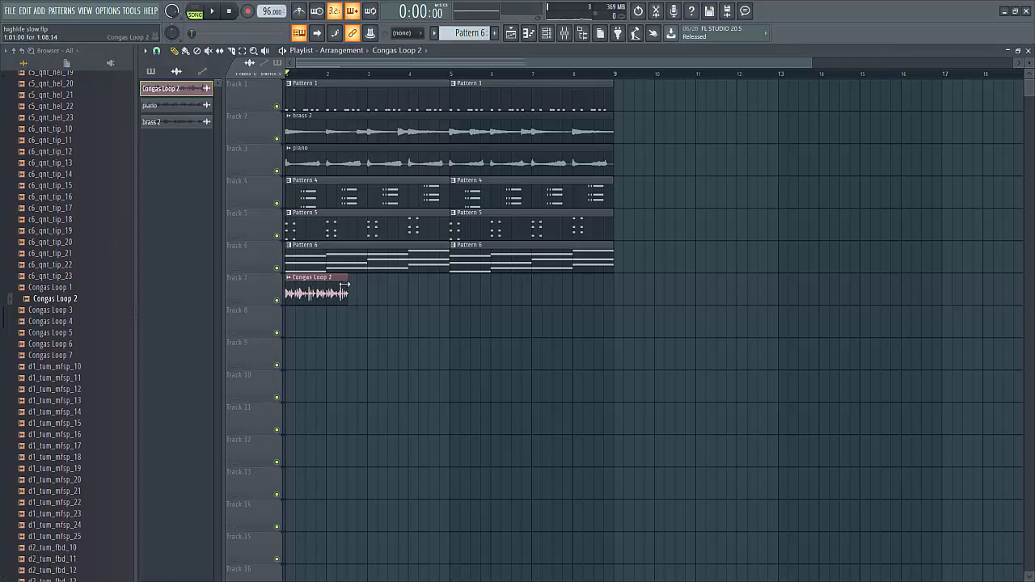
- Adjust the time-stretching settings of Congas Loop 2, changing its stretch mode from Resample, and close its channel settings
double_click(329, 284)
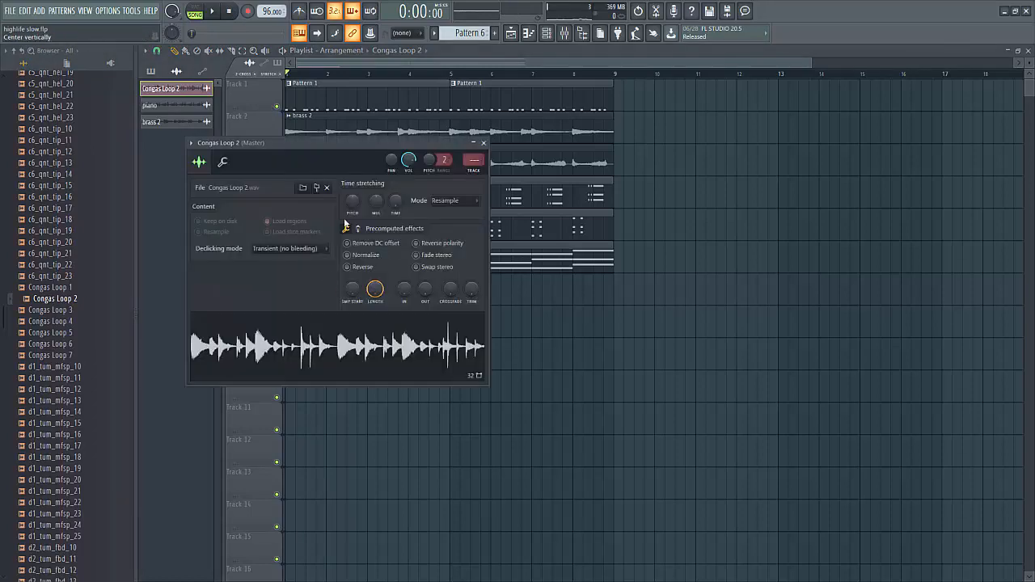
right_click(394, 202)
click(413, 232)
click(430, 199)
click(444, 303)
click(483, 144)
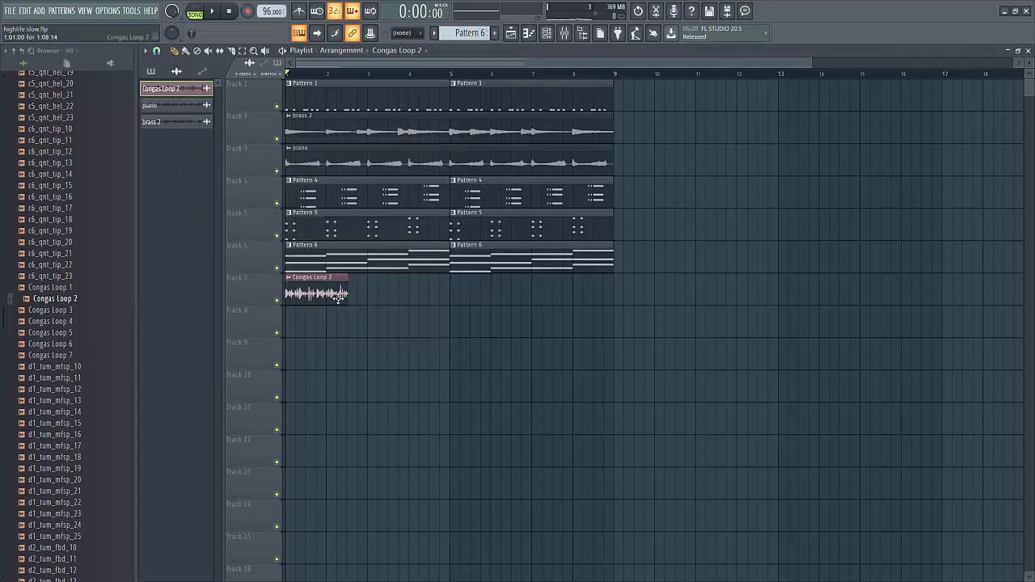
- Stretch the Congas Loop 2 clip to two full bars, play the song and repeat the clip through bar 8 on Track 7
drag(355, 293, 368, 295)
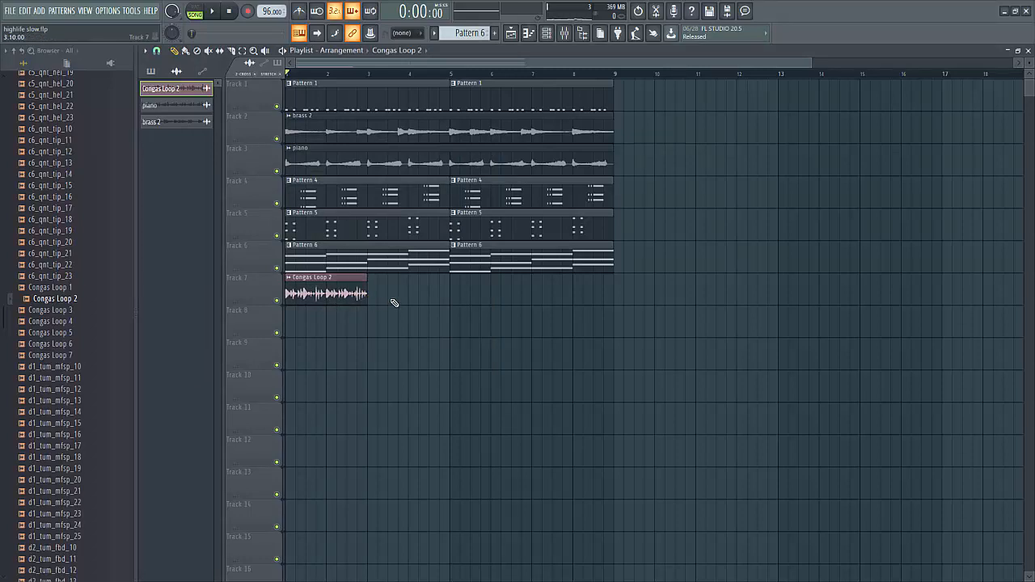
key(space)
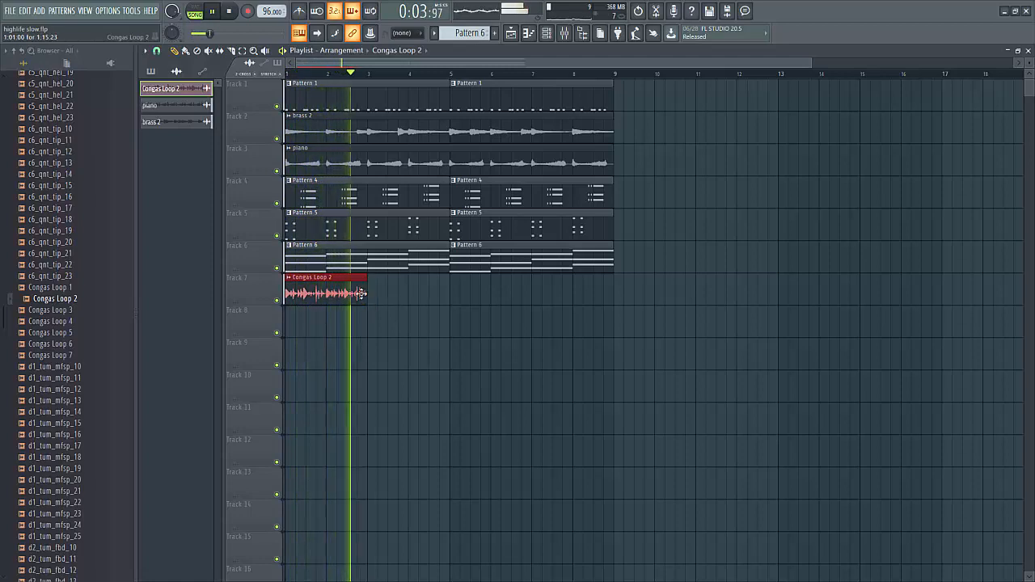
key(ctrl+b)
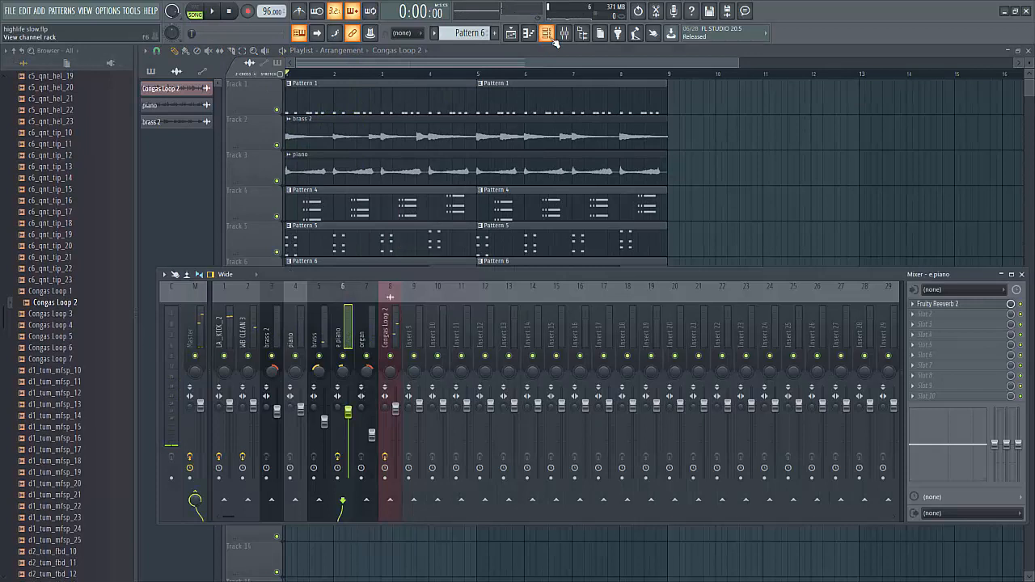
- Bring up the channel rack on Pattern 5 and clone the e.piano channel
click(553, 37)
click(211, 54)
click(213, 63)
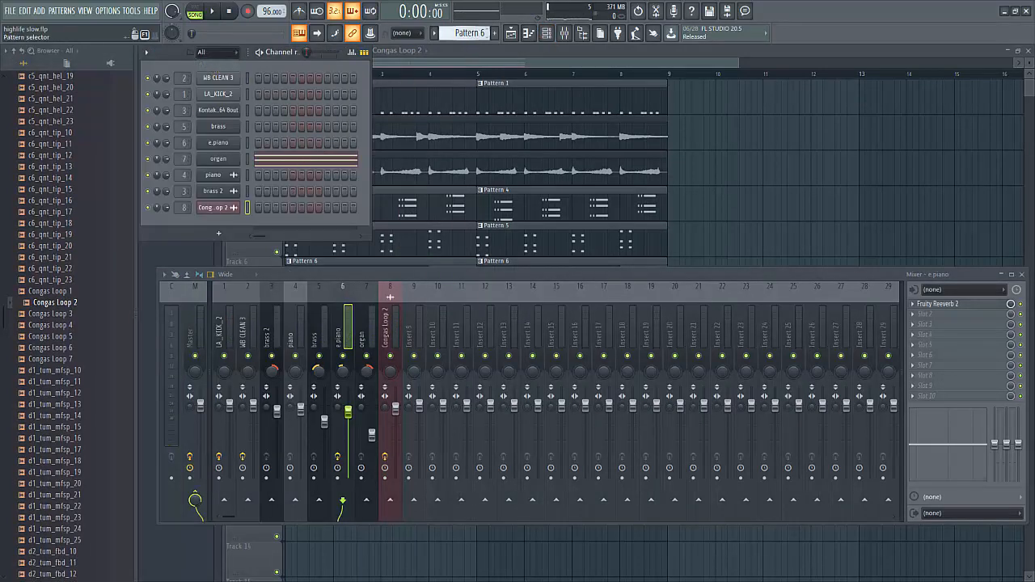
scroll(469, 33, up, 1)
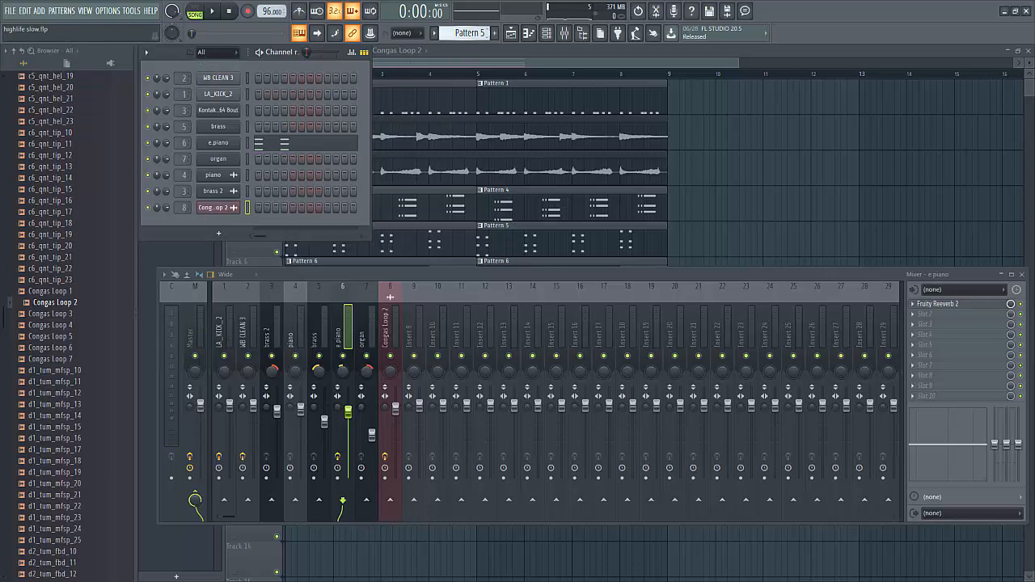
right_click(233, 148)
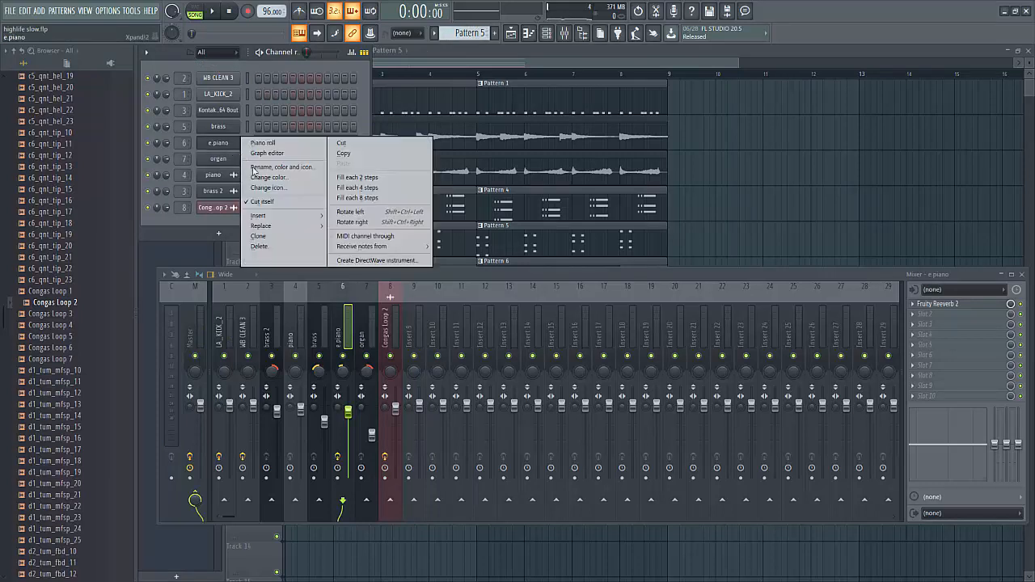
click(271, 236)
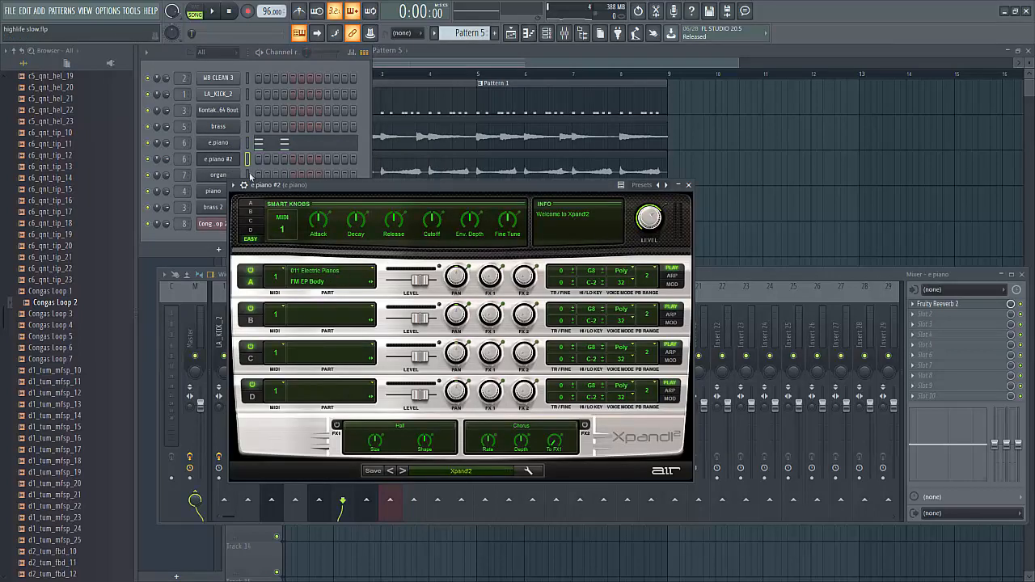
- Copy the e.piano notes of Pattern 5 into the cloned e.piano #2 channel
right_click(224, 144)
click(343, 151)
right_click(218, 160)
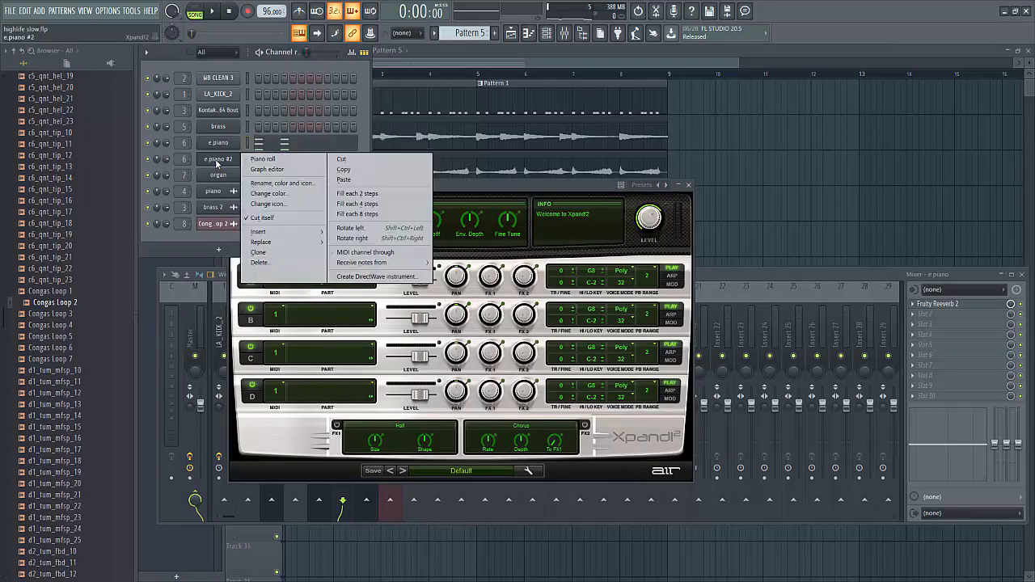
click(345, 180)
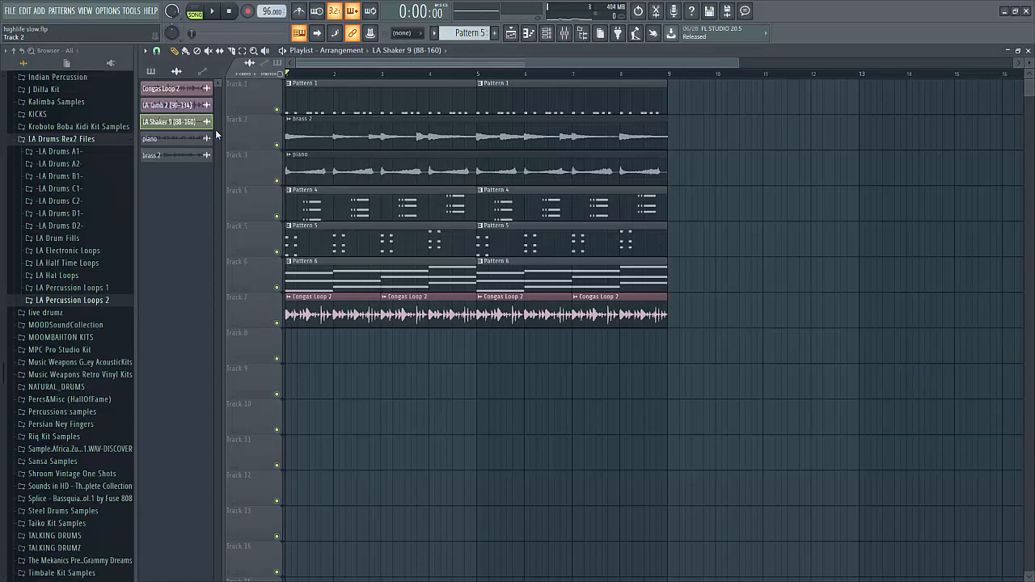
- Place LA Shaker 9 (88-160) from LA Percussion Loops 2 at bar 1 of Track 8 and duplicate it through bar 8
click(78, 301)
click(90, 414)
click(91, 404)
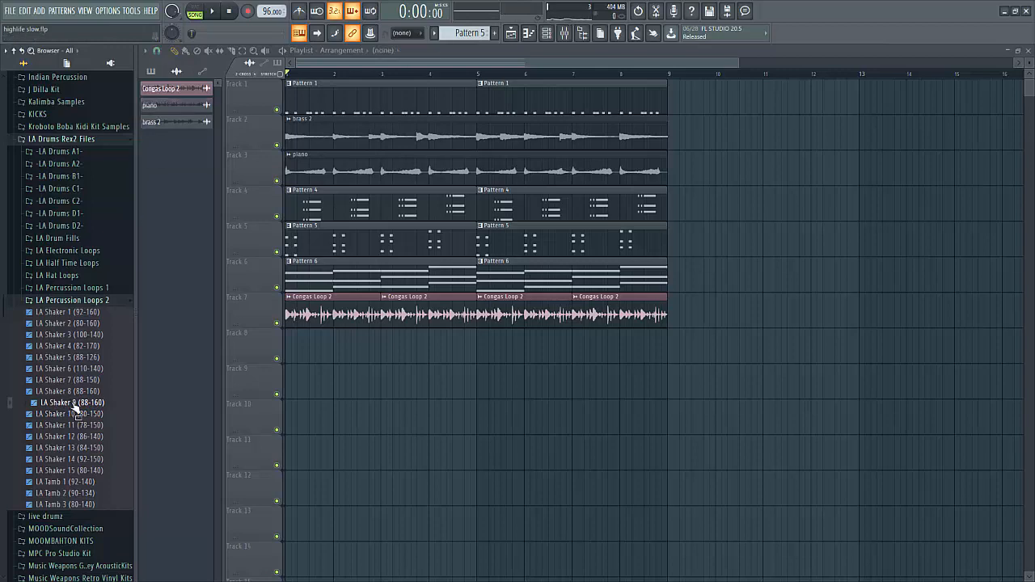
drag(83, 411, 313, 345)
key(ctrl+b)
key(ctrl+b)
key(ctrl+b)
key(ctrl+b)
key(ctrl+b)
key(ctrl+b)
key(ctrl+b)
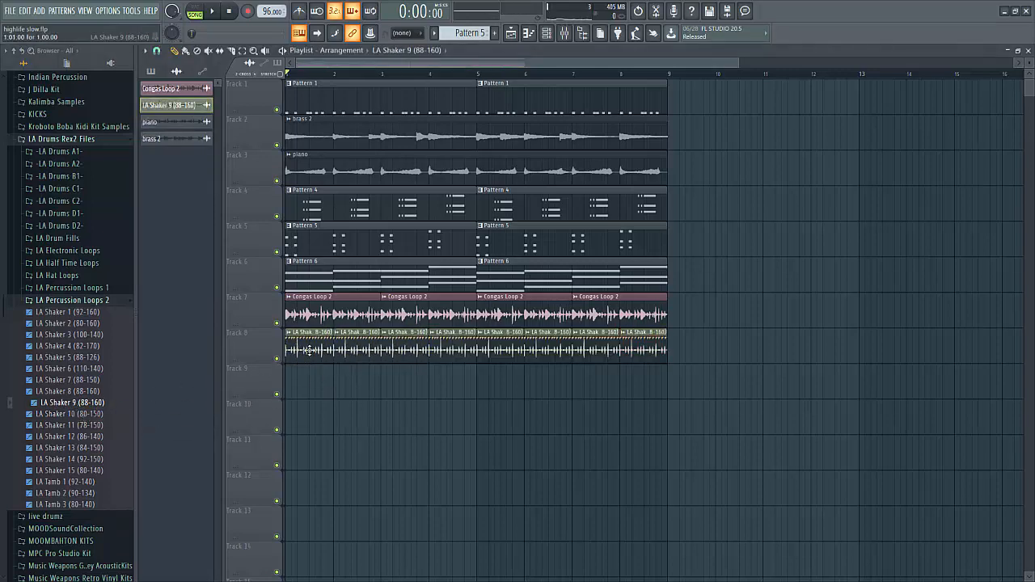
- Route the LA Shaker 9 channel to mixer insert 10
double_click(309, 349)
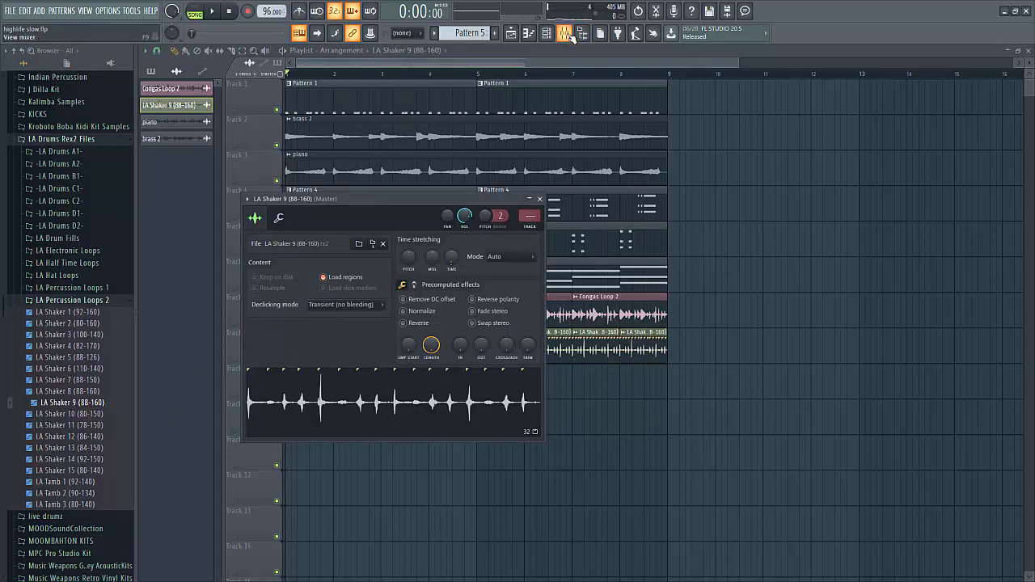
click(571, 38)
right_click(435, 337)
mouse_move(554, 373)
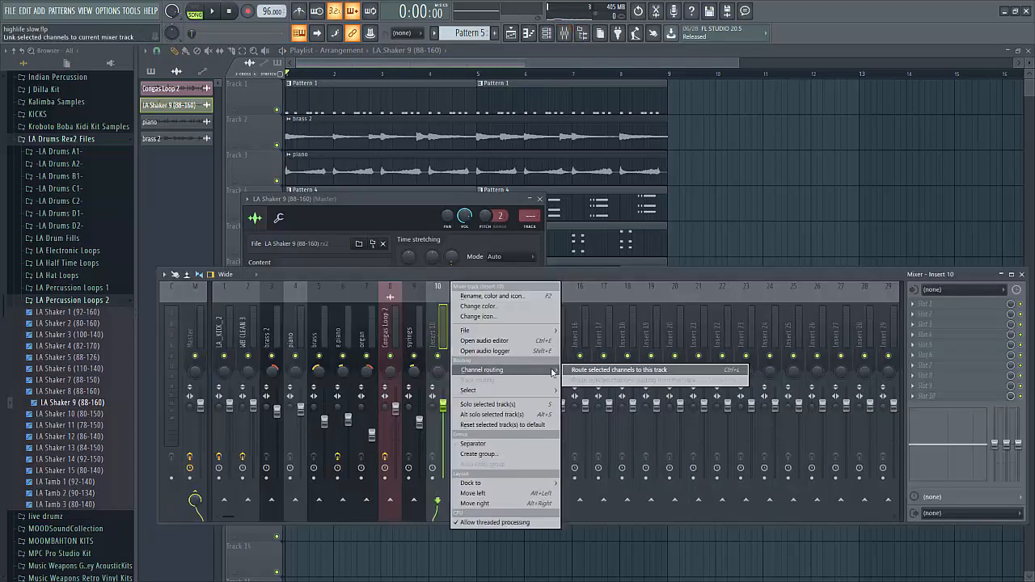
click(615, 369)
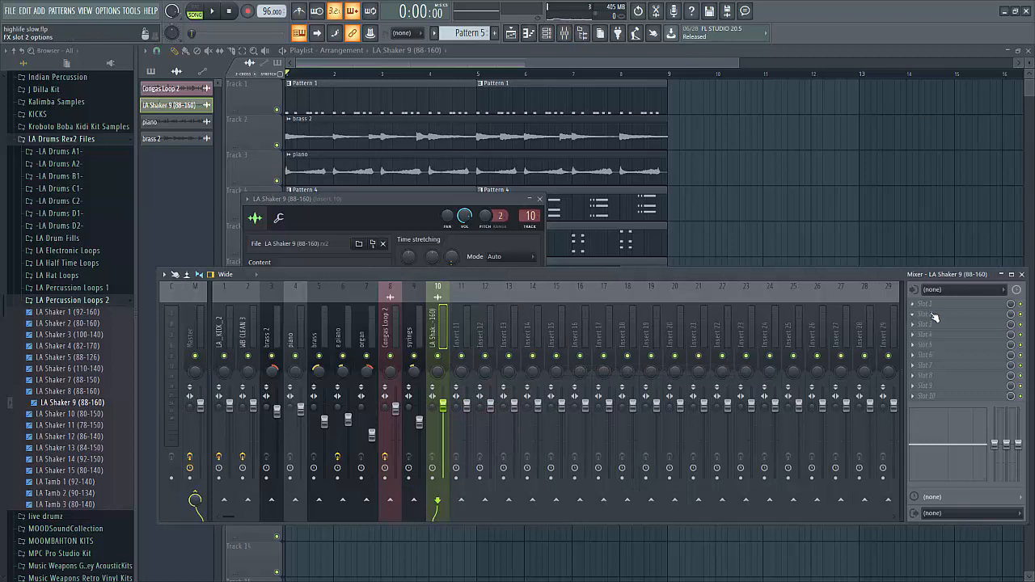
- Add Transient Processor to effect slot 2 of the shaker's mixer track and reduce its release to about -32%
click(936, 316)
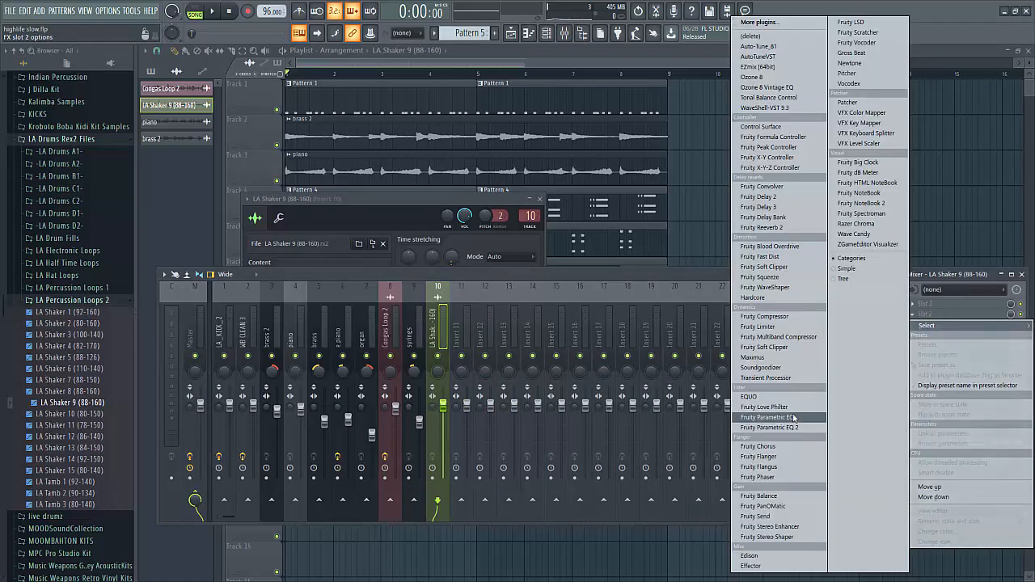
click(772, 378)
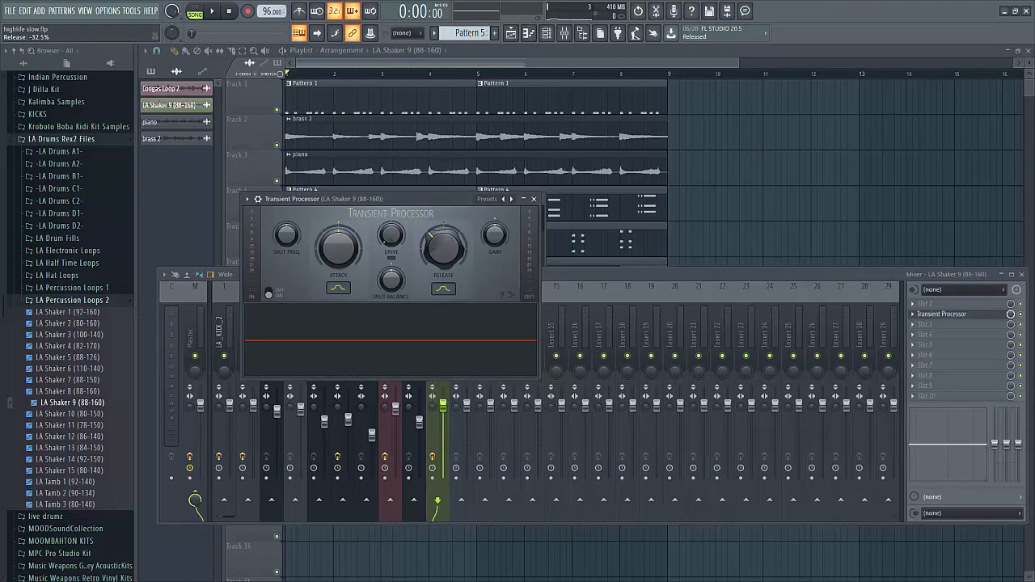
click(534, 199)
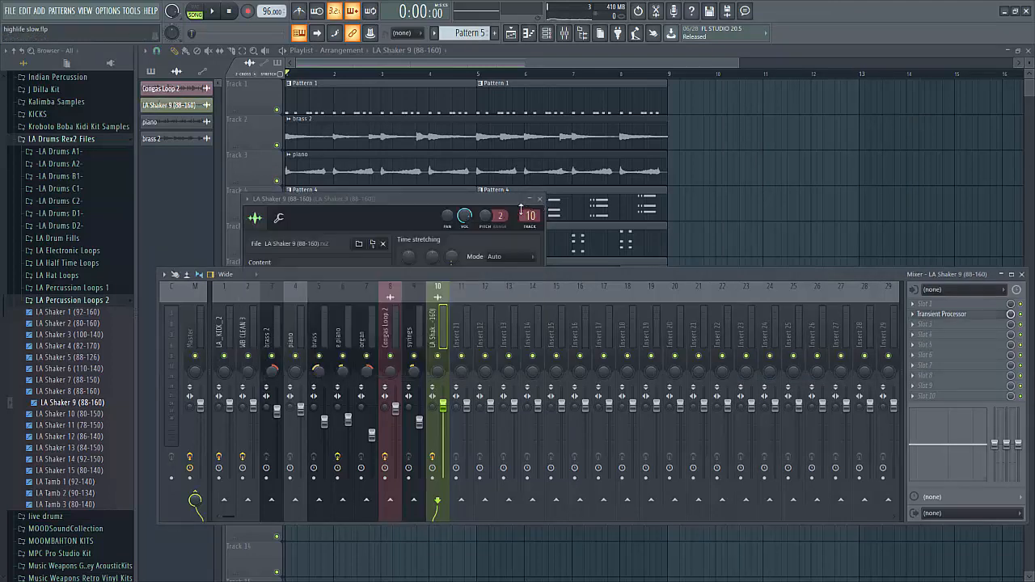
click(401, 60)
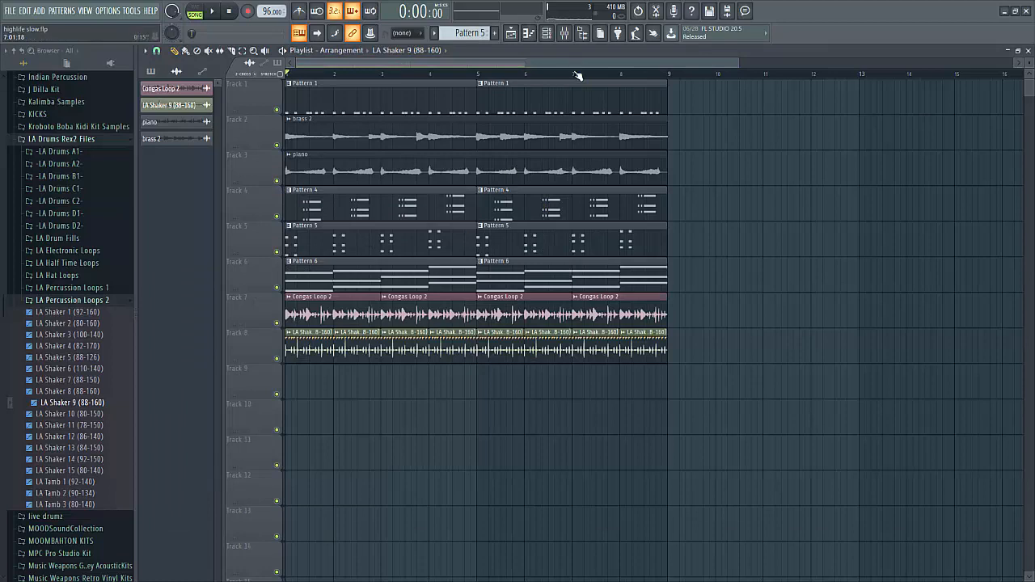
- Solo the LA Shaker 9 mixer track and play the arrangement
click(565, 34)
right_click(437, 358)
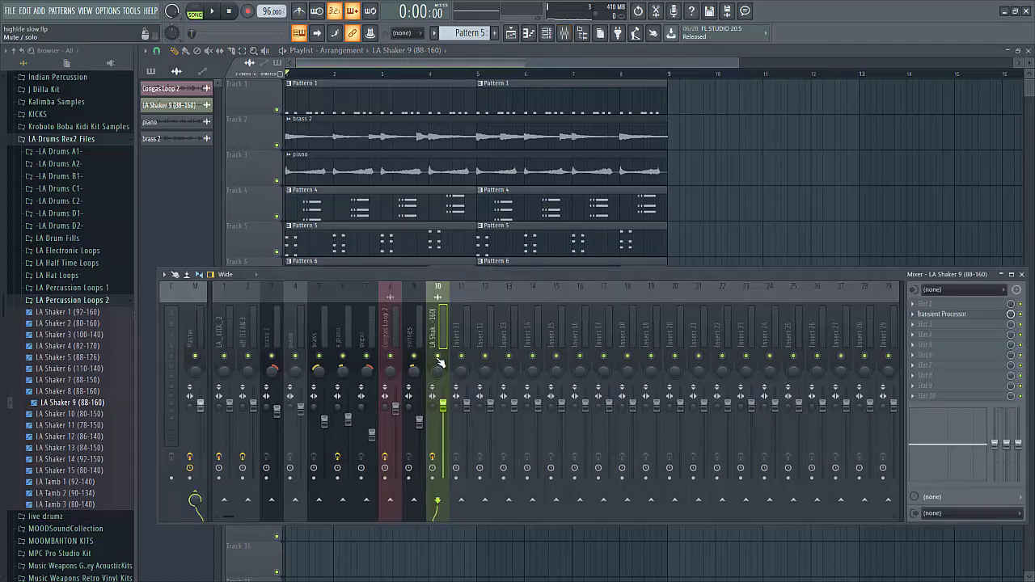
click(216, 11)
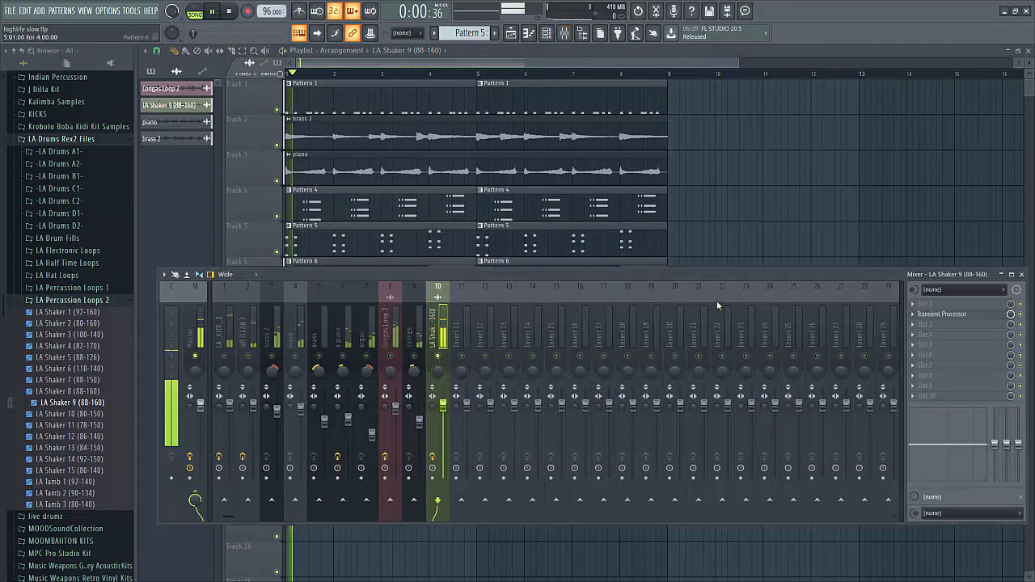
- Add Fruity Parametric EQ 2 to the shaker's slot 1, cut the lows with band 1 and lower the band 7 high shelf
click(922, 304)
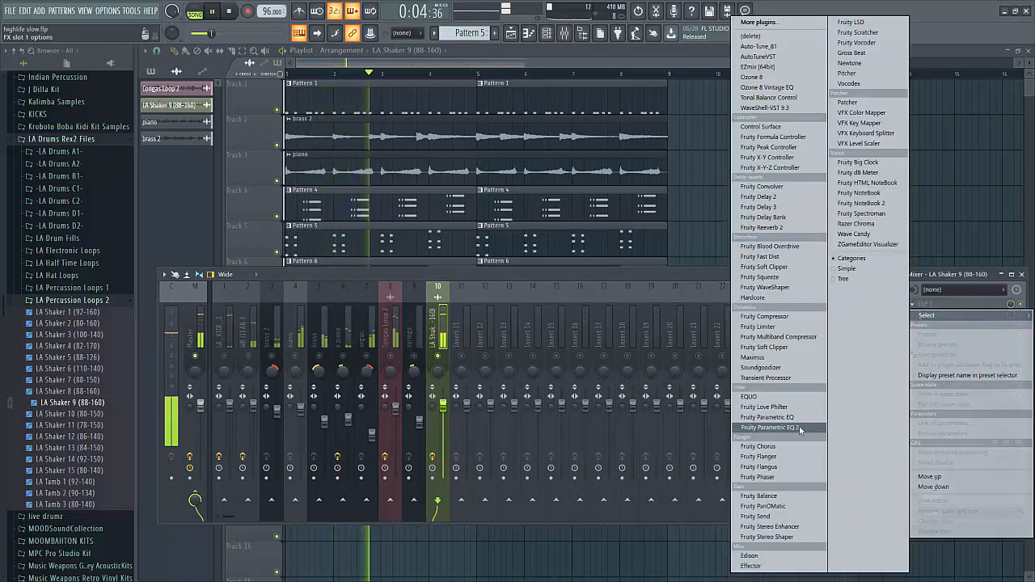
click(768, 428)
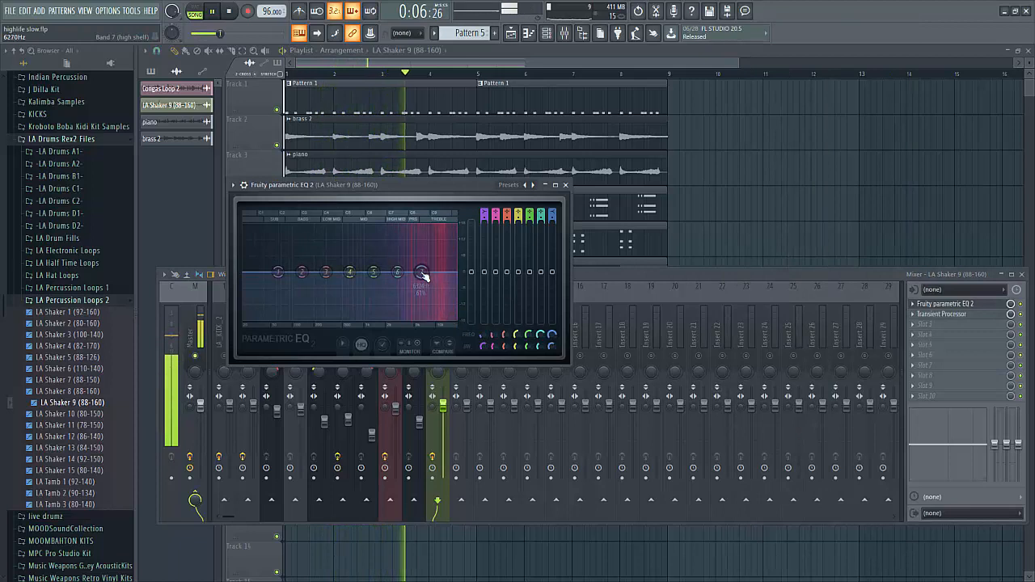
drag(279, 271, 361, 318)
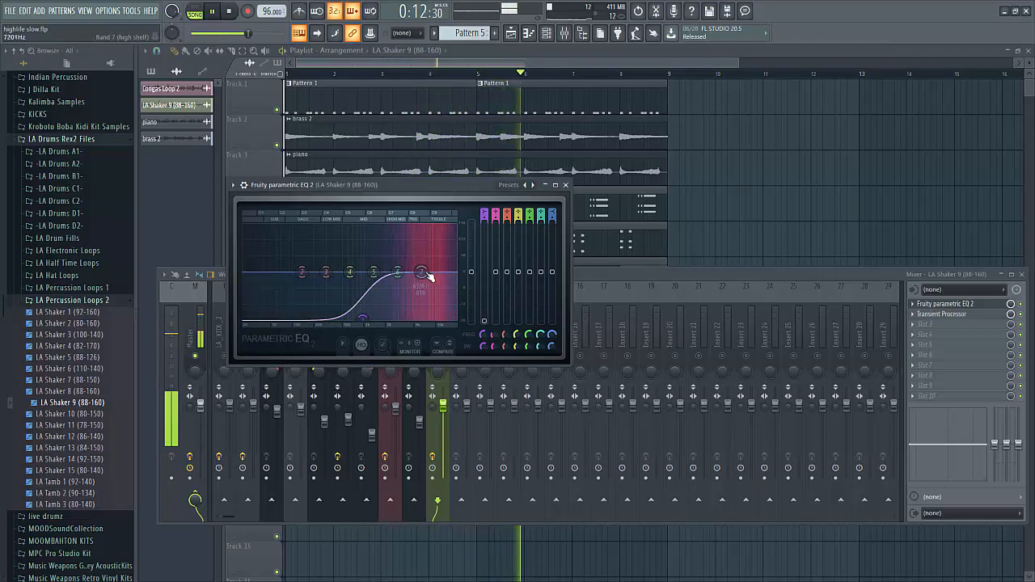
drag(425, 275, 435, 304)
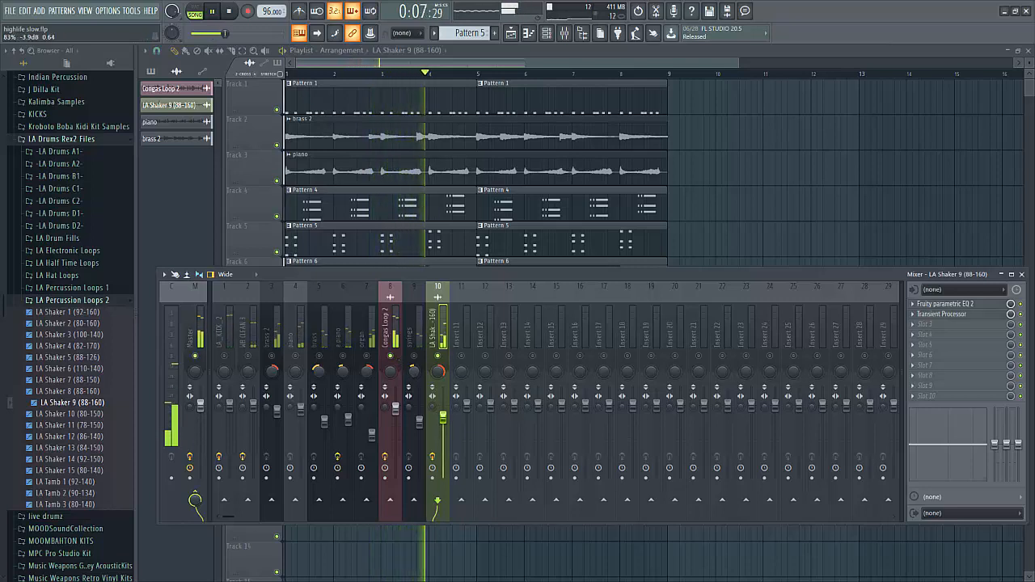
- Unsolo the shaker's mixer track to hear the full mix, and collapse the LA Percussion Loops 2 folder in the browser
click(527, 58)
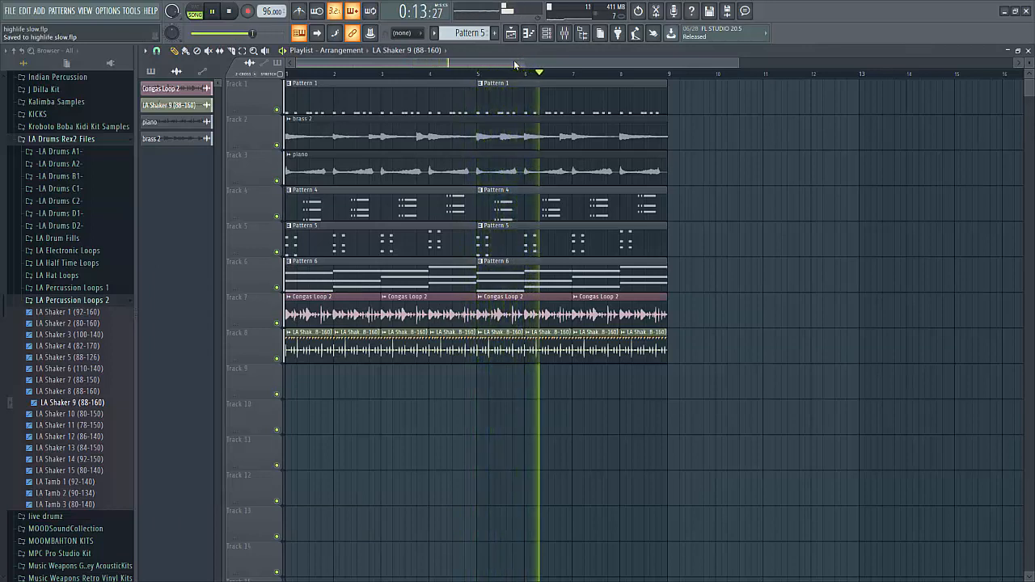
click(564, 33)
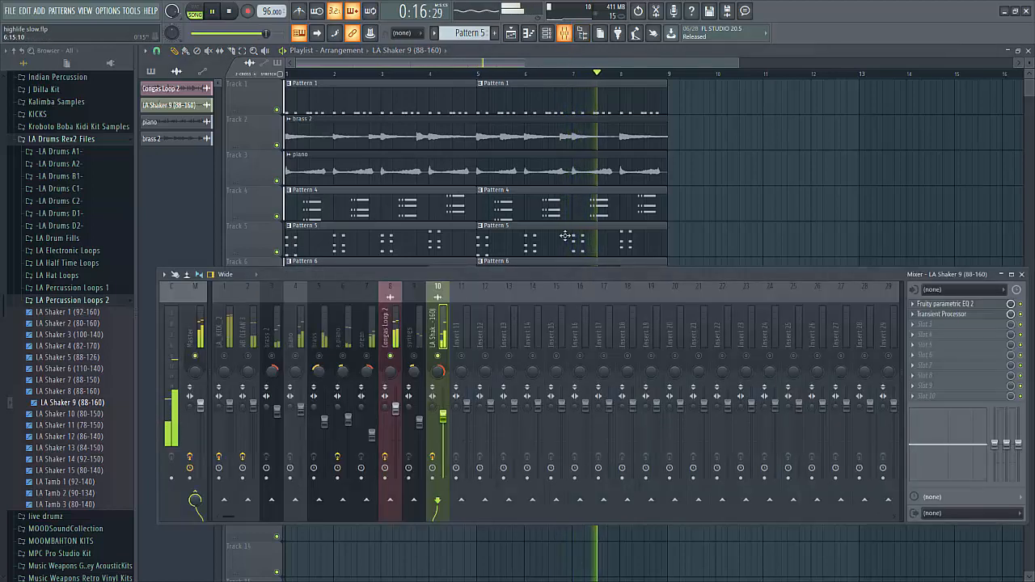
right_click(439, 357)
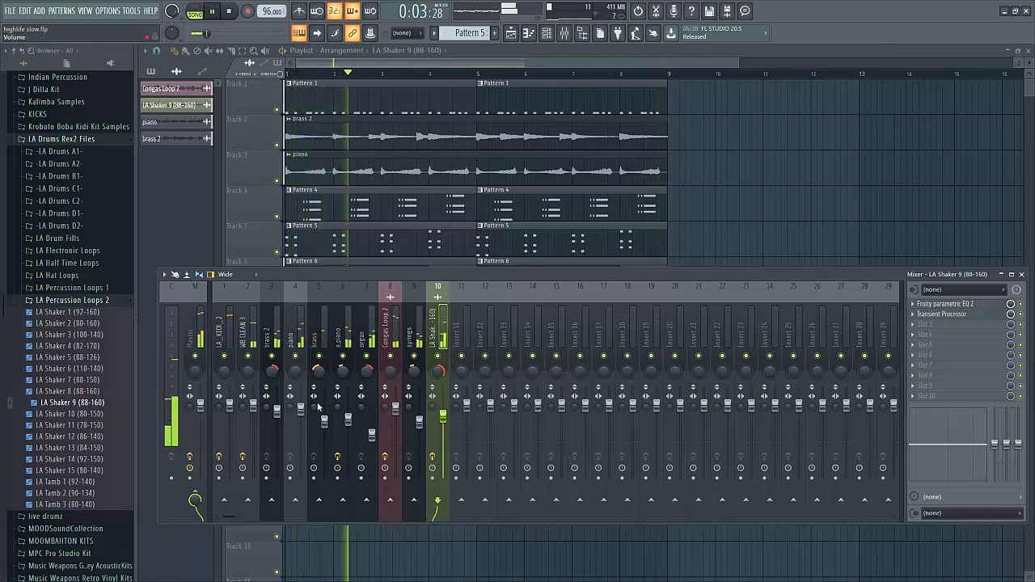
click(82, 300)
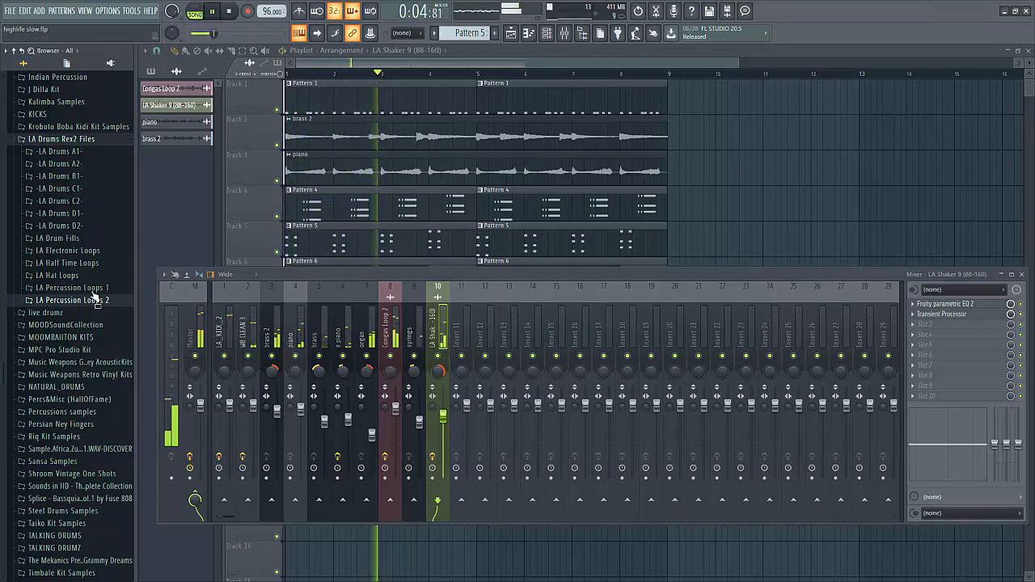
- Collapse the LA Drums Rex2 Files folder, close the mixer, save the project and stop the playback
click(88, 138)
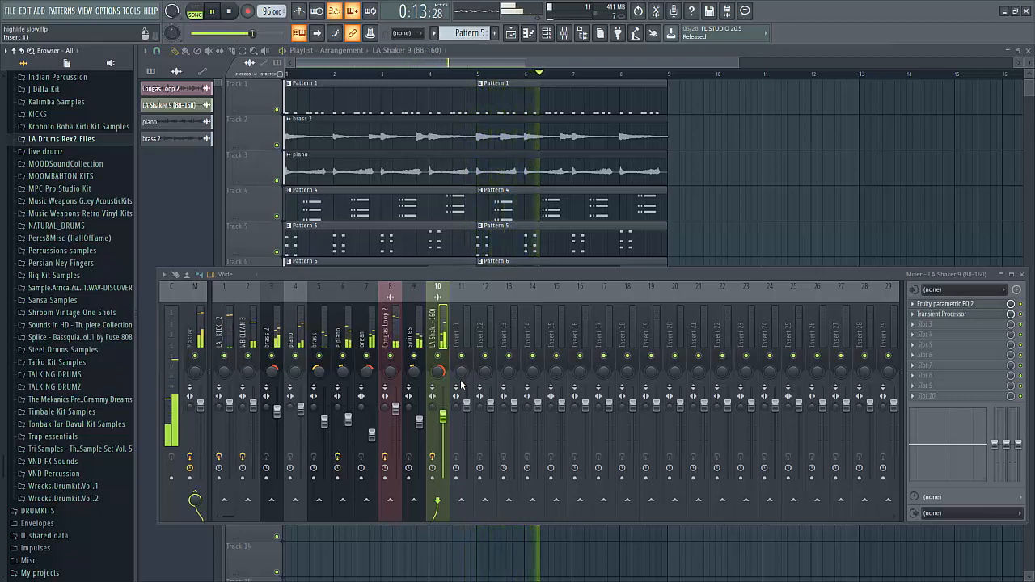
click(488, 63)
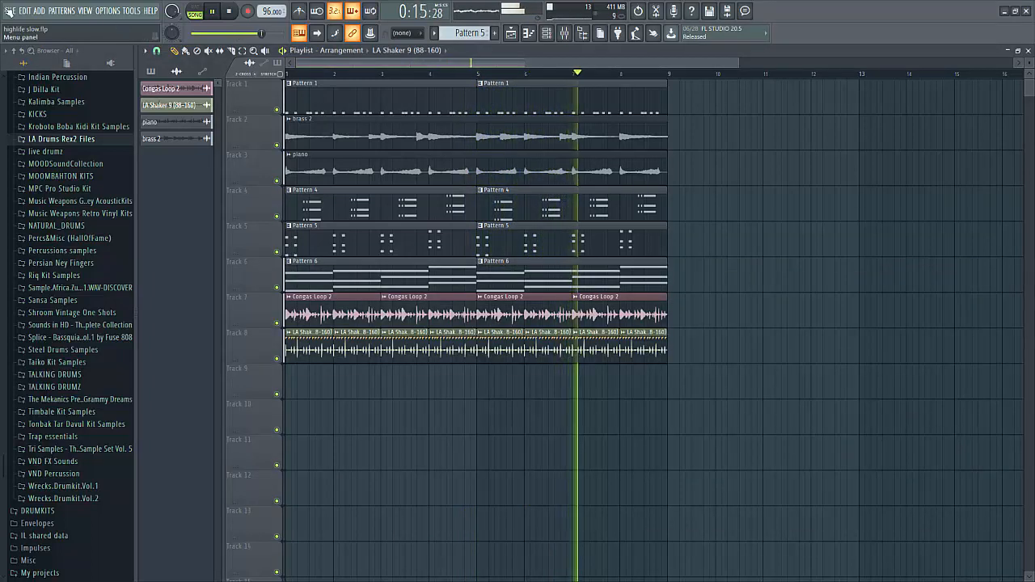
click(10, 10)
click(34, 62)
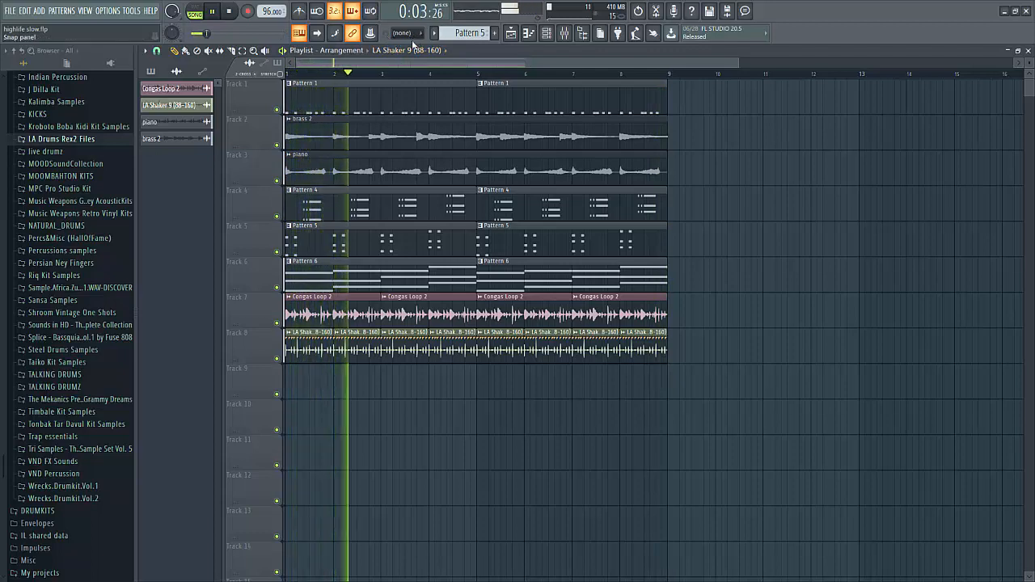
click(232, 14)
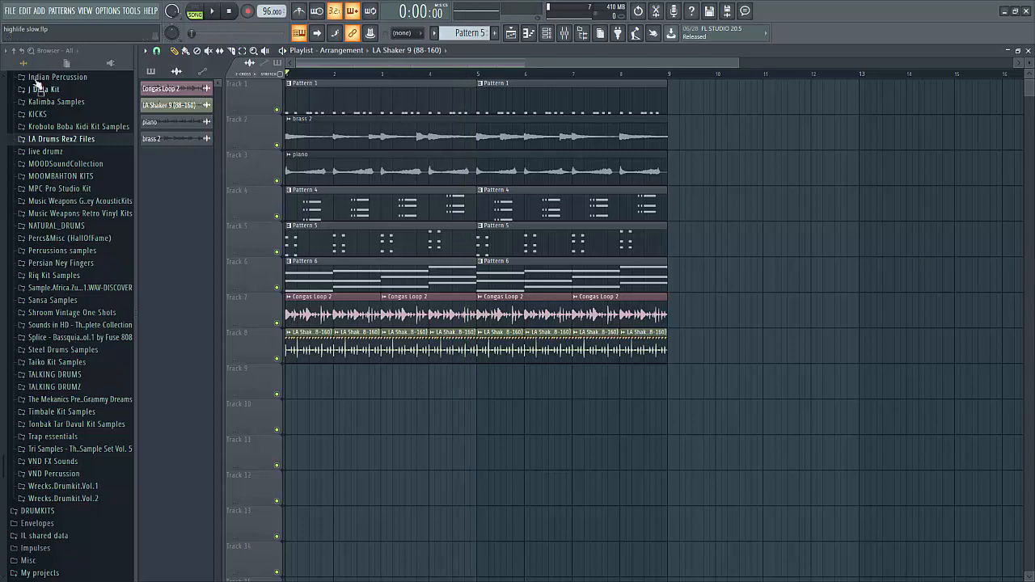
- Add a BooBass instrument channel to the project and close its plugin window
click(11, 14)
scroll(97, 65, up, 1)
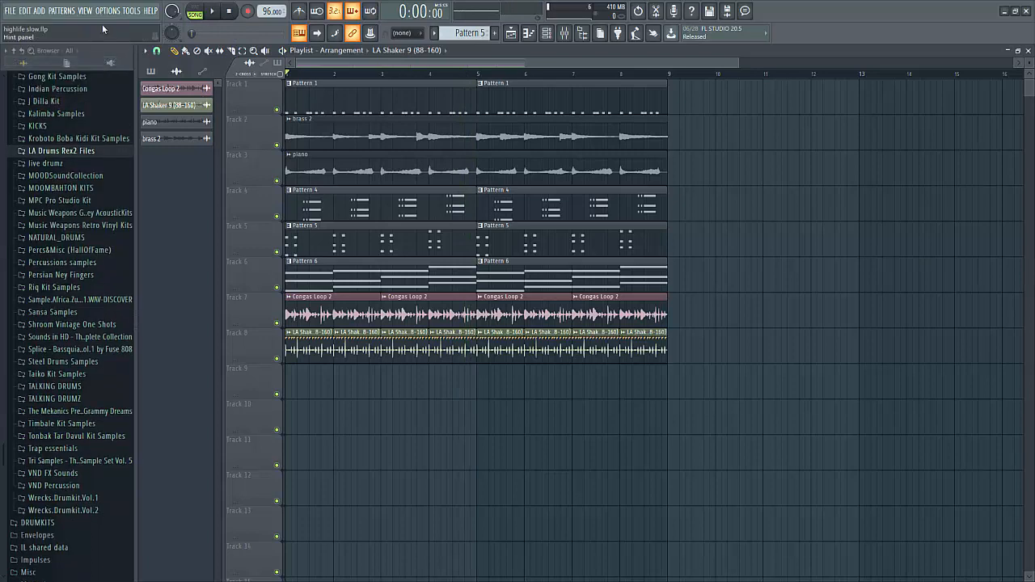
click(39, 11)
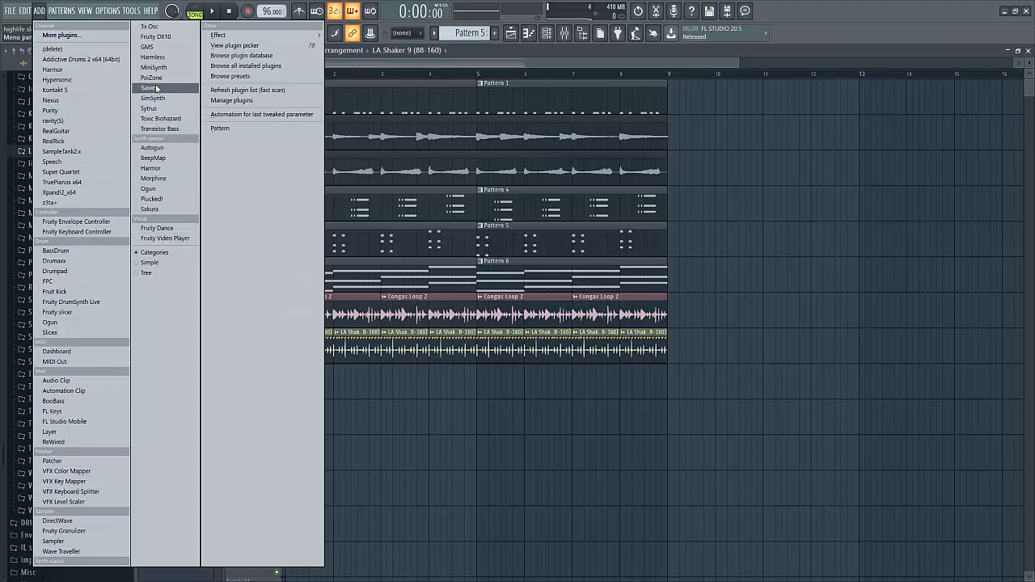
click(81, 402)
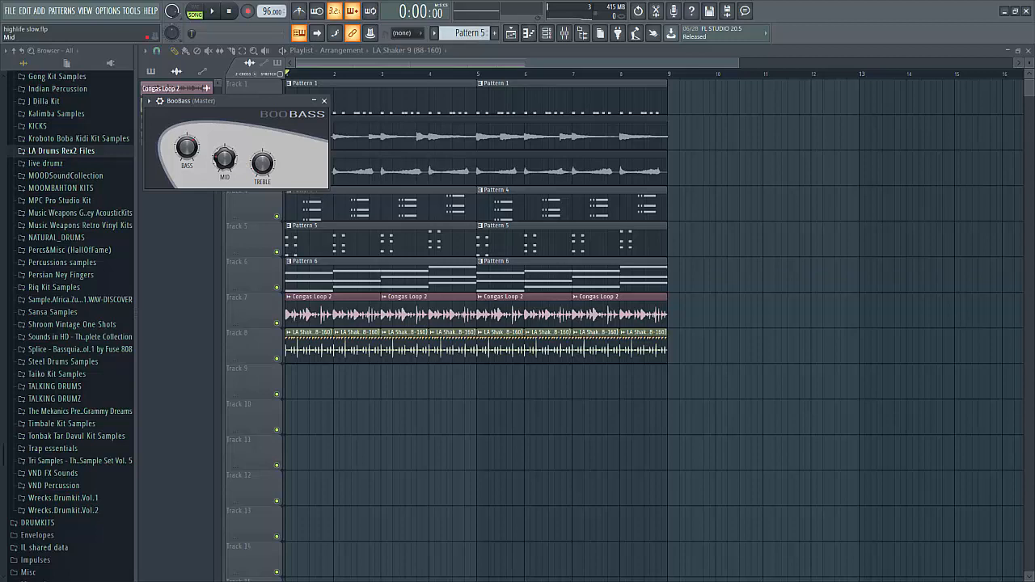
click(431, 59)
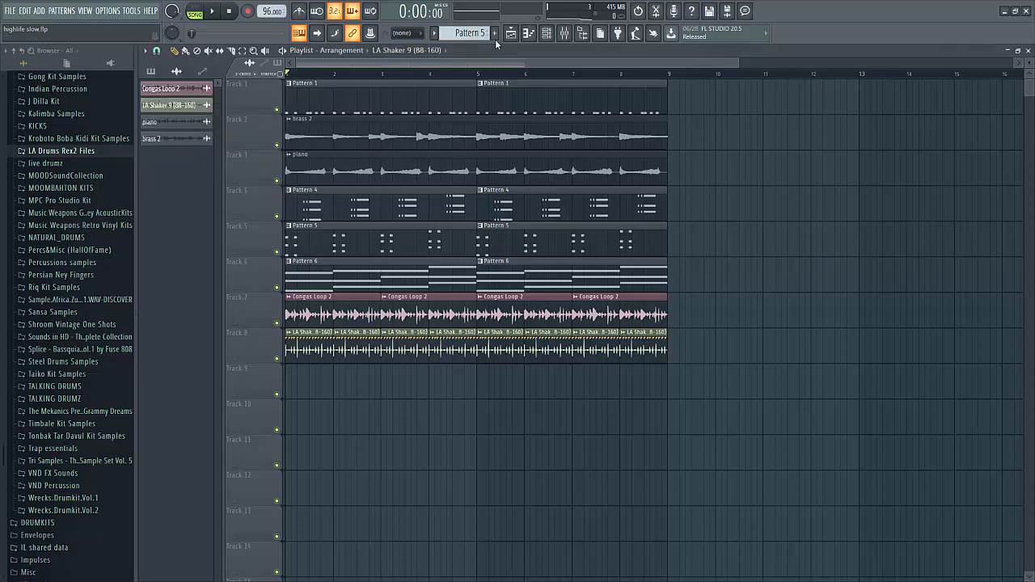
- Create Pattern 7, place it at bar 1 of Track 9 in the playlist and open its channel rack
scroll(478, 33, down, 1)
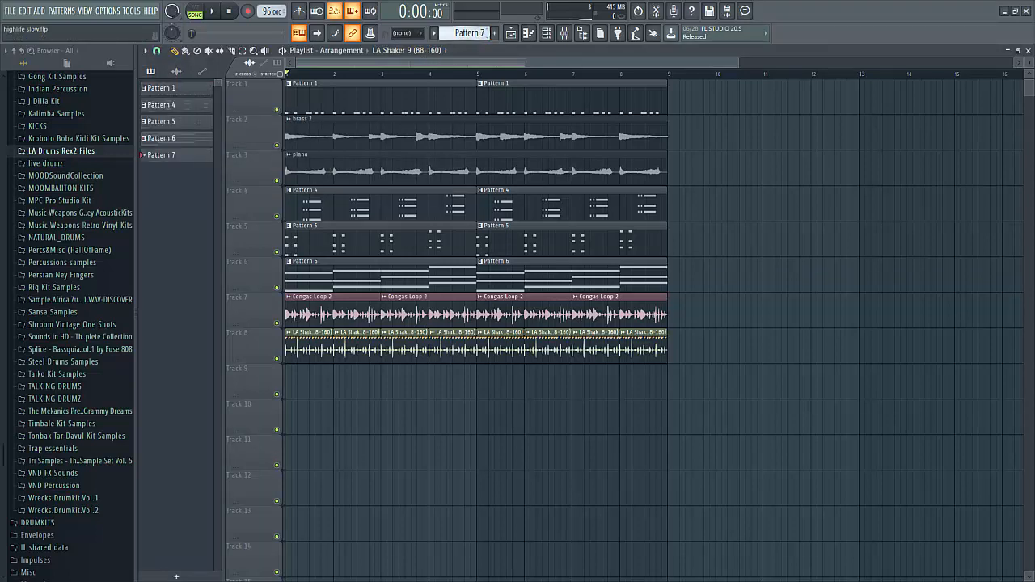
click(327, 377)
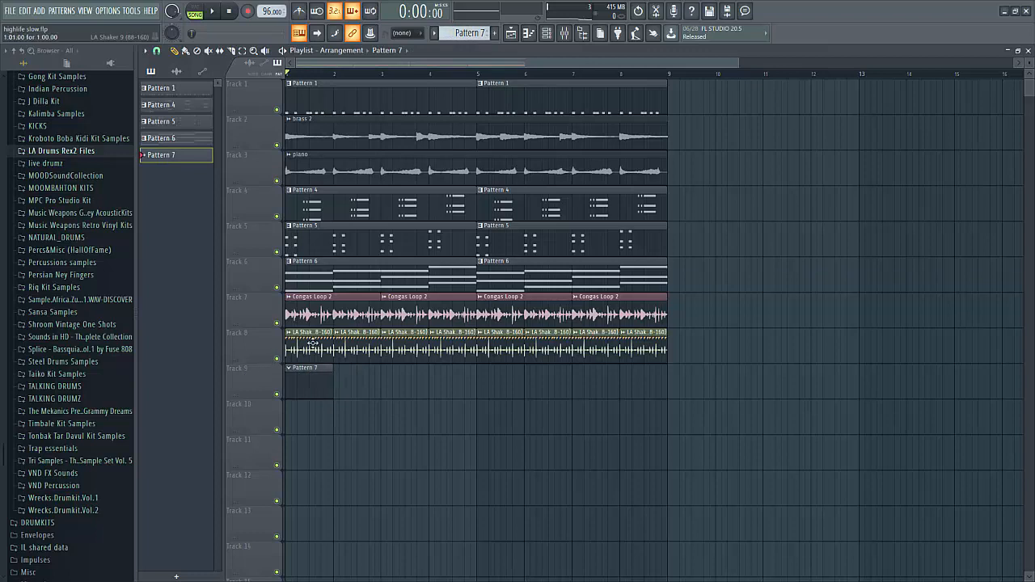
double_click(319, 378)
- Write the BooBass bass line across eight bars in the piano roll, starting with an F5 note at bar 1
right_click(229, 226)
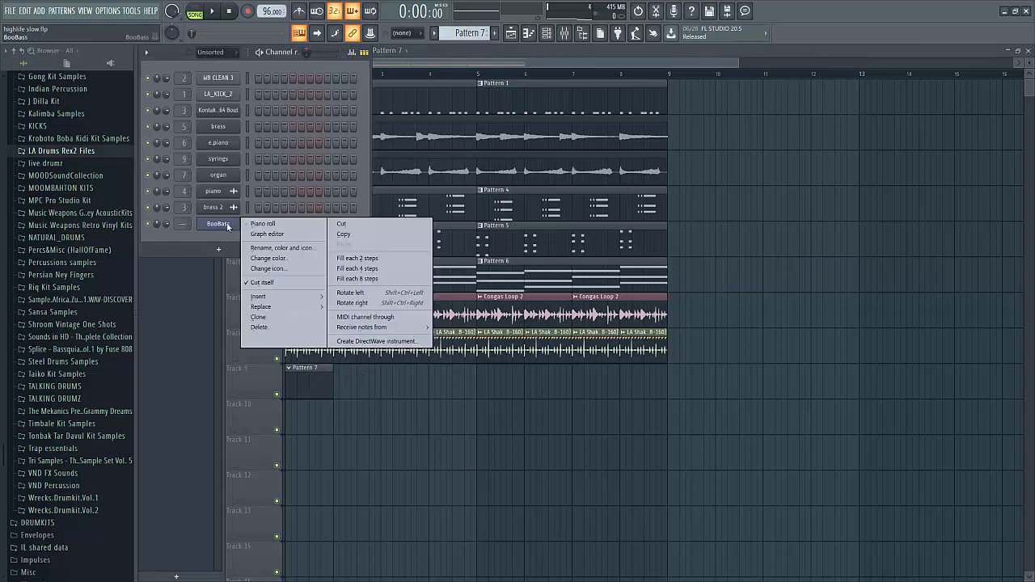
click(283, 228)
click(198, 274)
key(ctrl+z)
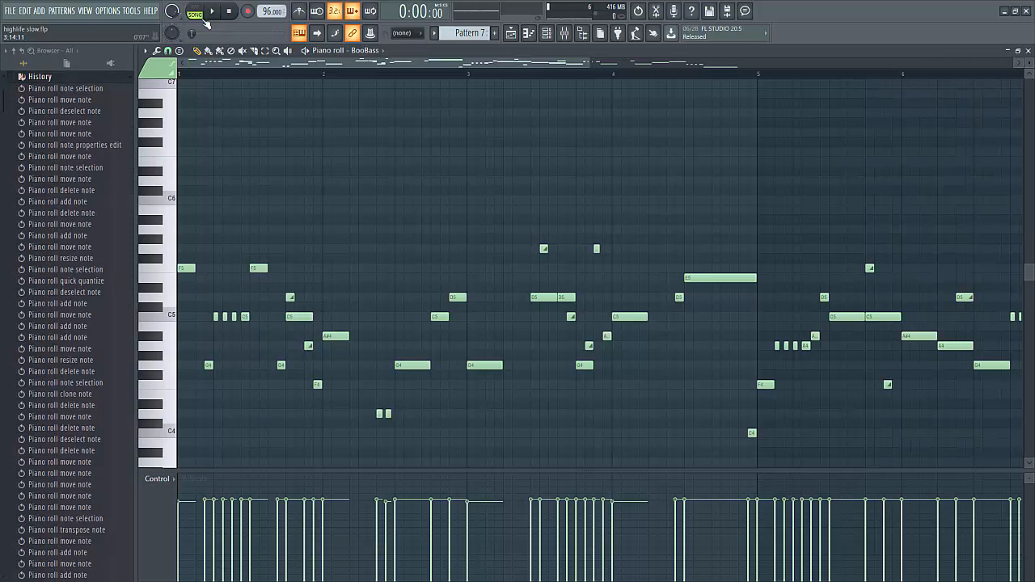
drag(592, 63, 759, 63)
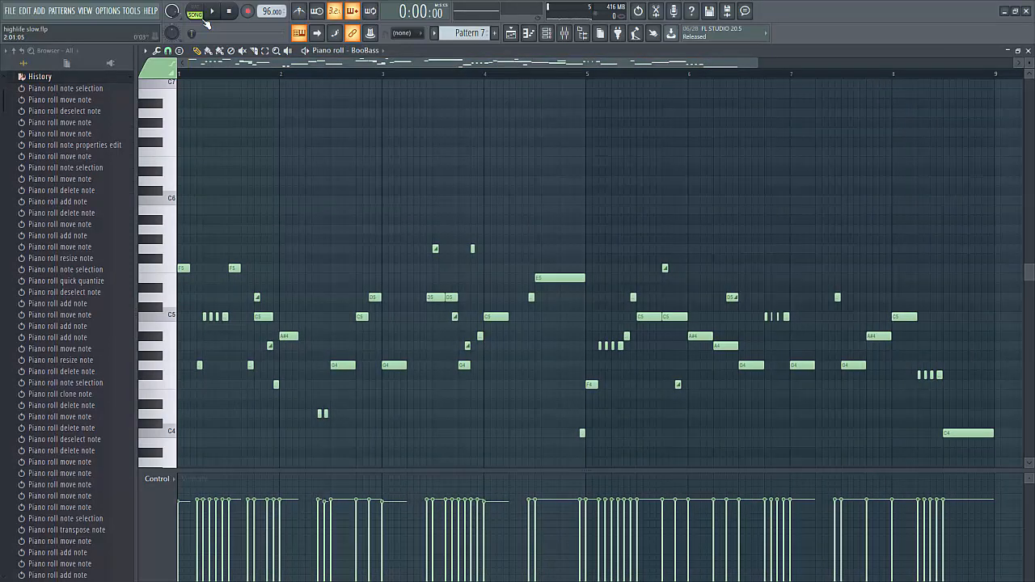
- Play the BooBass bass line on its own in pattern mode and return to the playlist in song mode
click(206, 22)
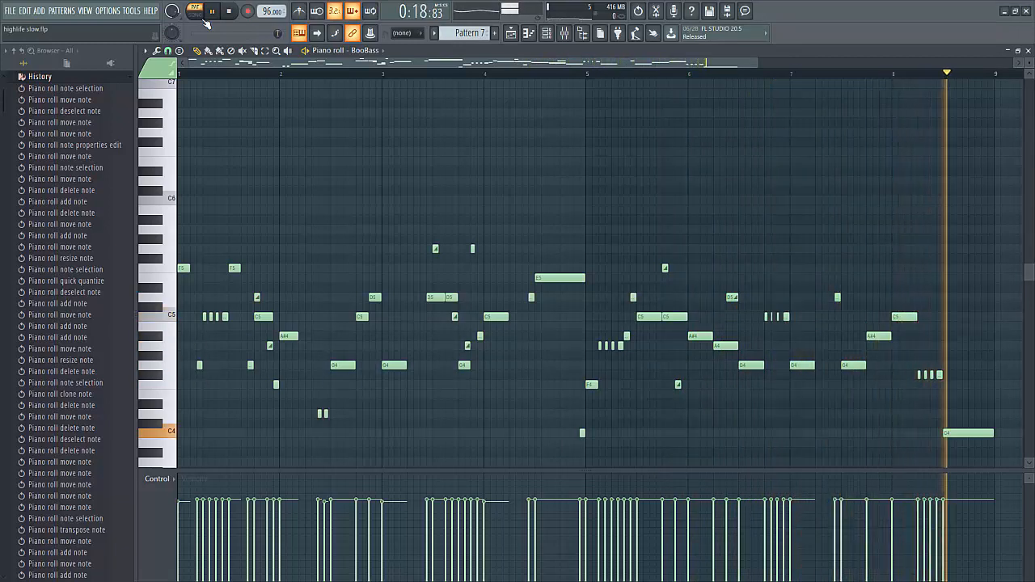
click(206, 23)
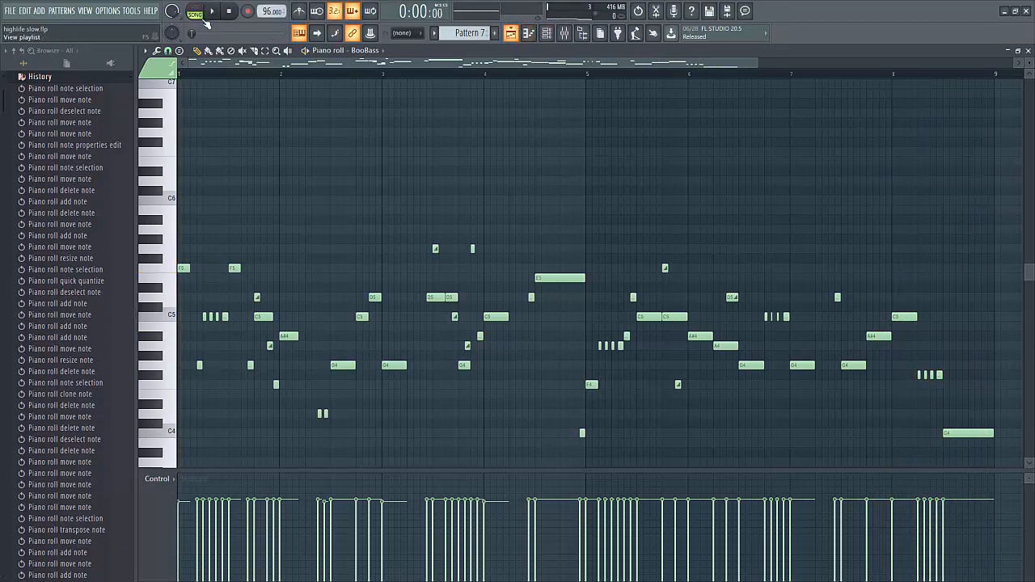
key(F5)
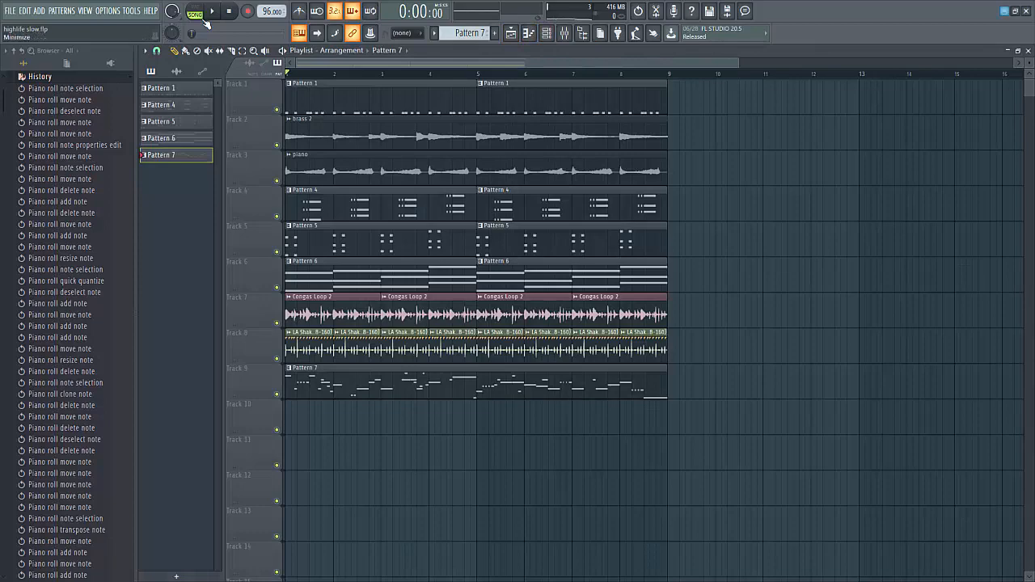
click(1005, 12)
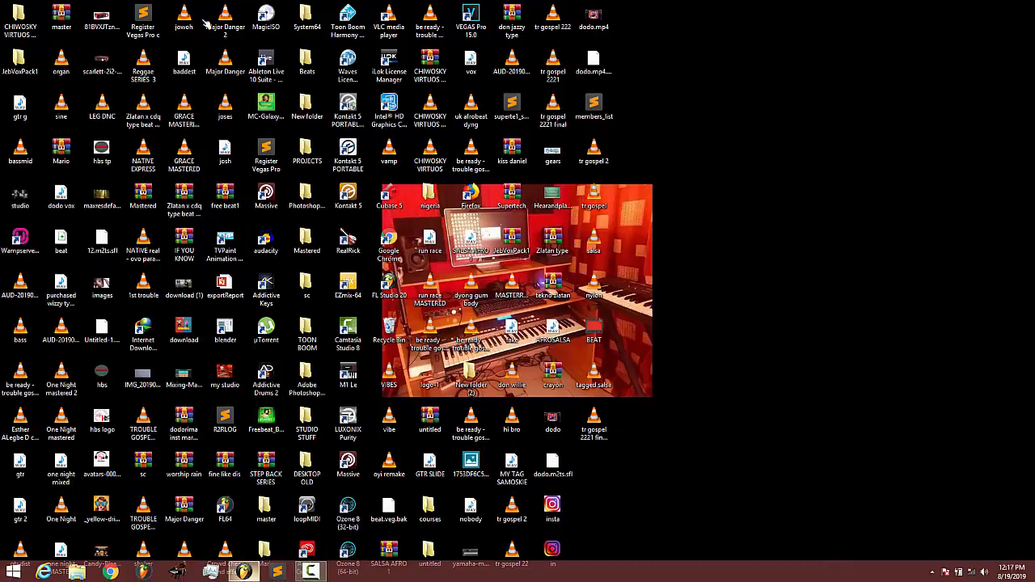
click(245, 572)
- Play the arrangement and route the BooBass channel to mixer track 11
click(206, 21)
key(F9)
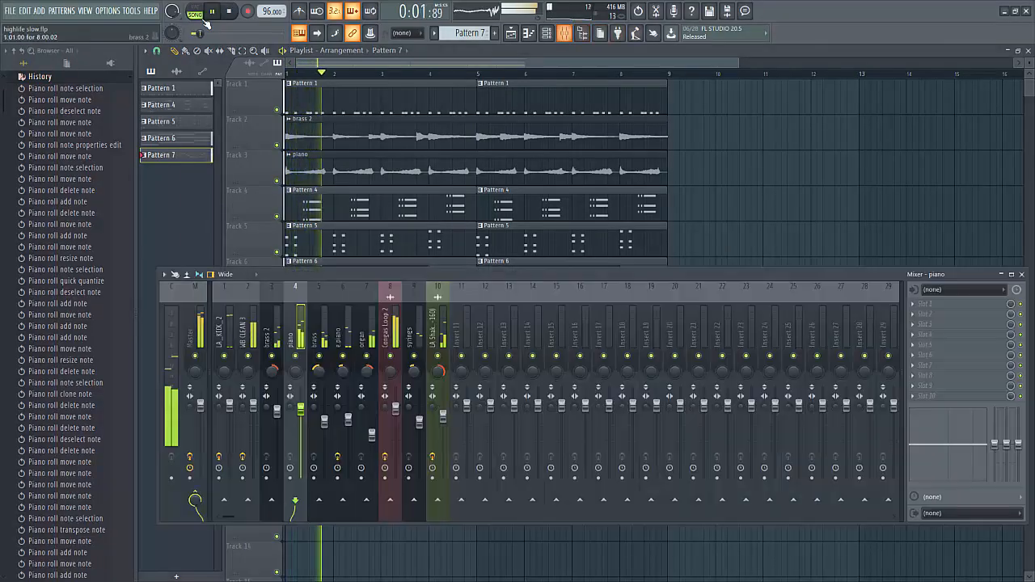
right_click(461, 324)
mouse_move(506, 370)
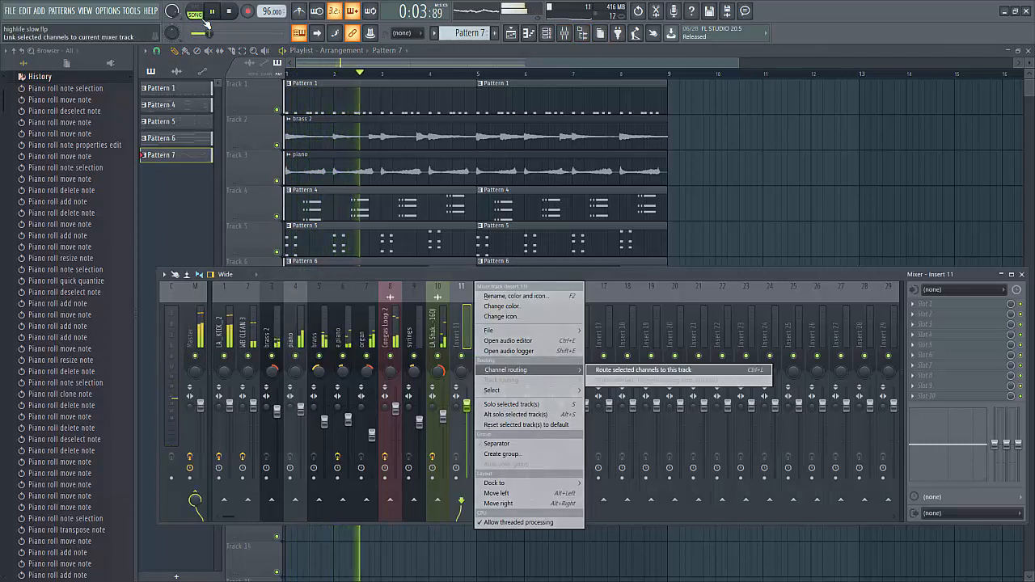
click(643, 370)
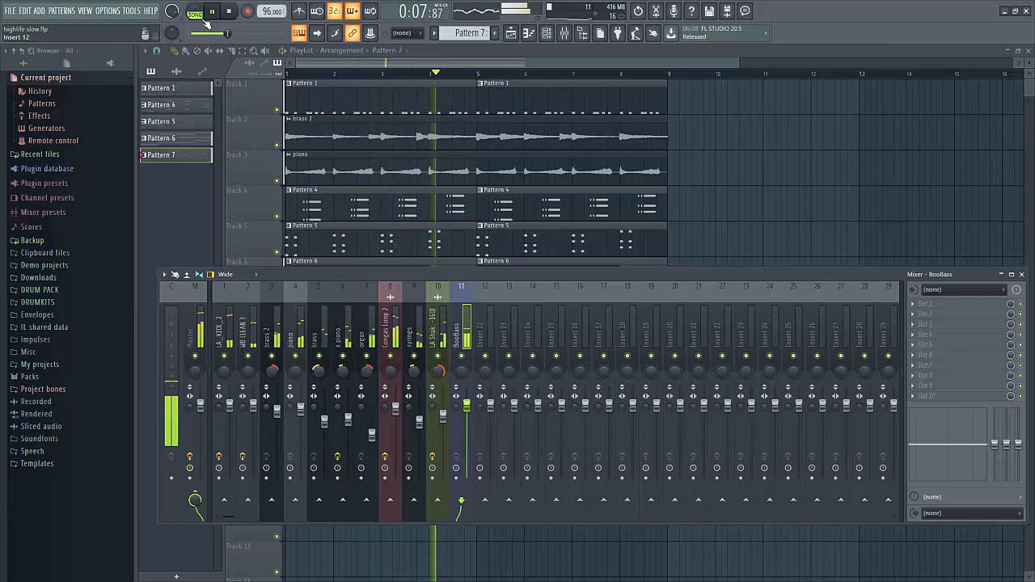
- Close the mixer, save the project and listen to the arrangement with the bass line before stopping playback
key(F9)
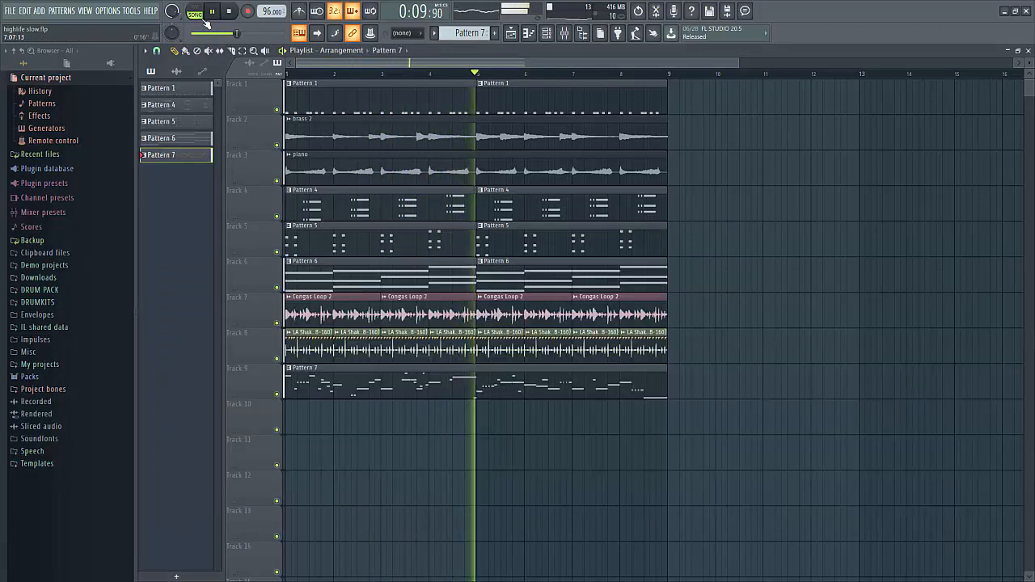
key(ctrl+s)
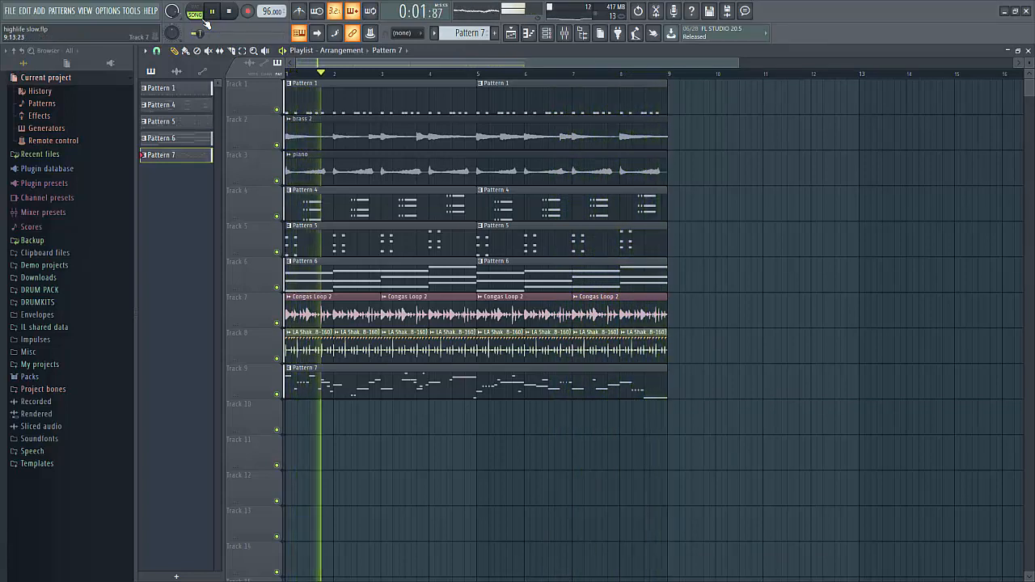
key(space)
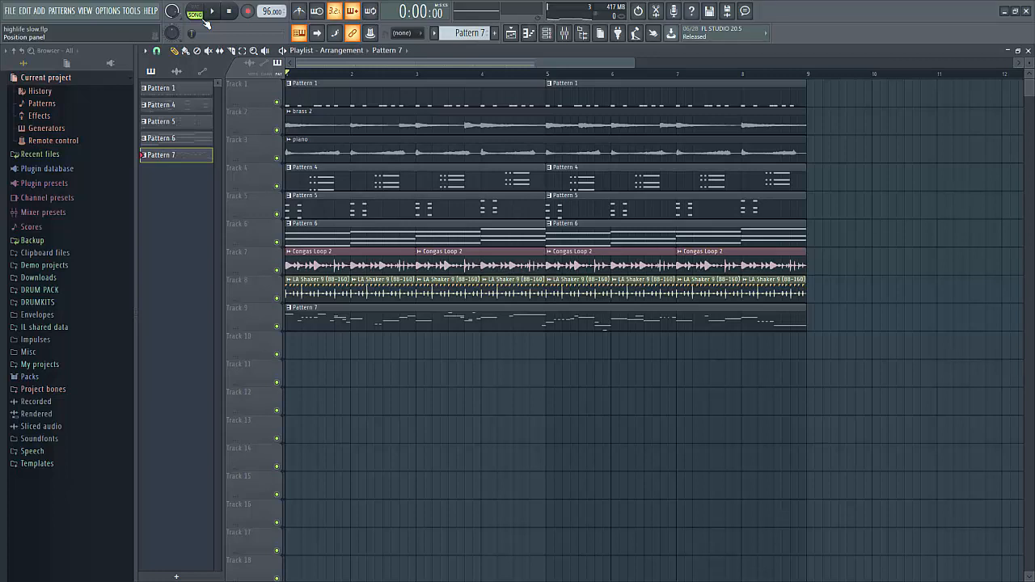
- Select the Kontakt channel holding the Ilya Efimov TC Electric Guitar and lay its eight-bar melody as Pattern 8 on Track 10
key(F6)
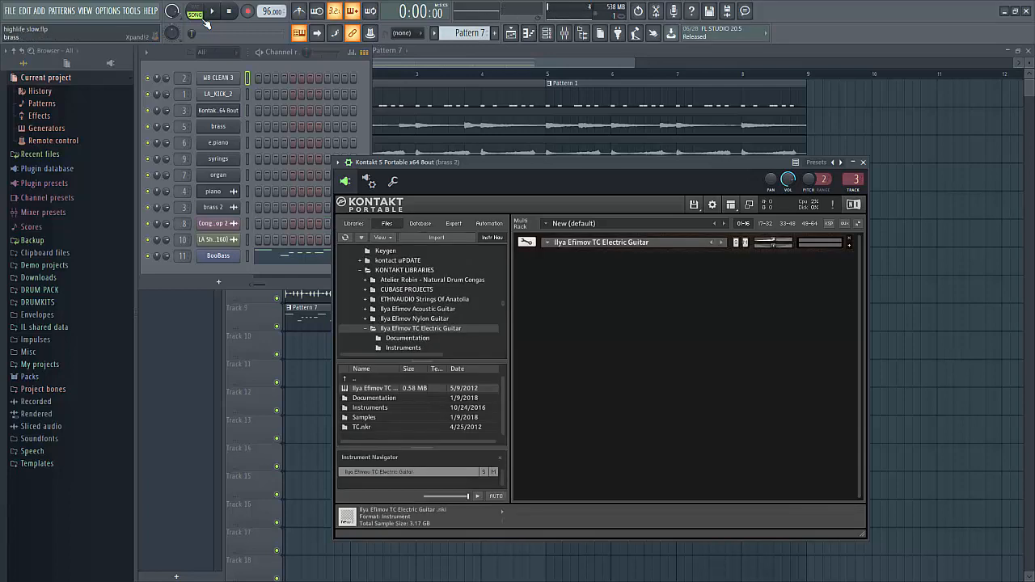
click(247, 111)
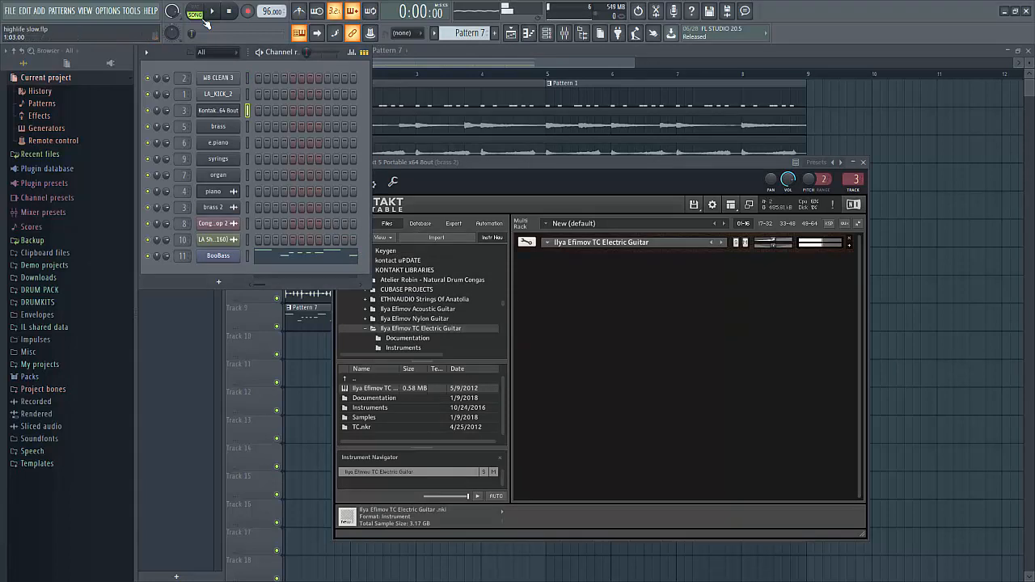
key(F5)
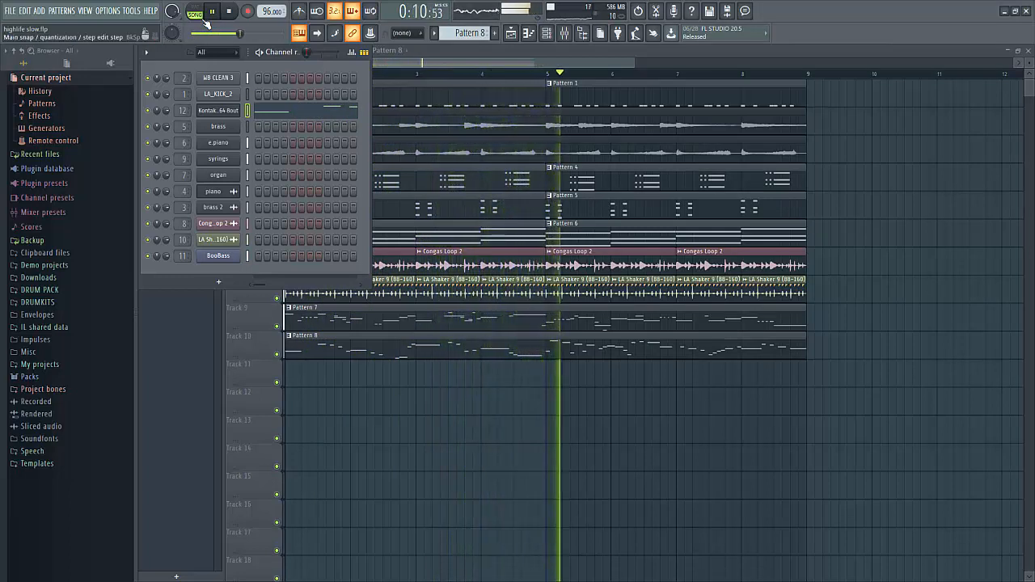
- Play the arrangement from bar 1 and examine all eight bars of the Kontakt guitar melody in the piano roll
key(F6)
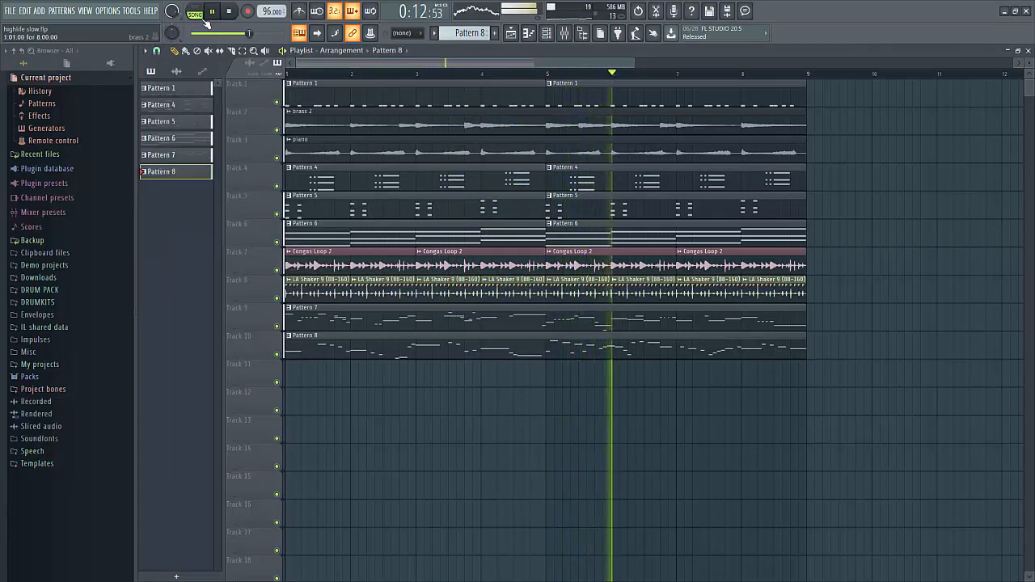
click(290, 73)
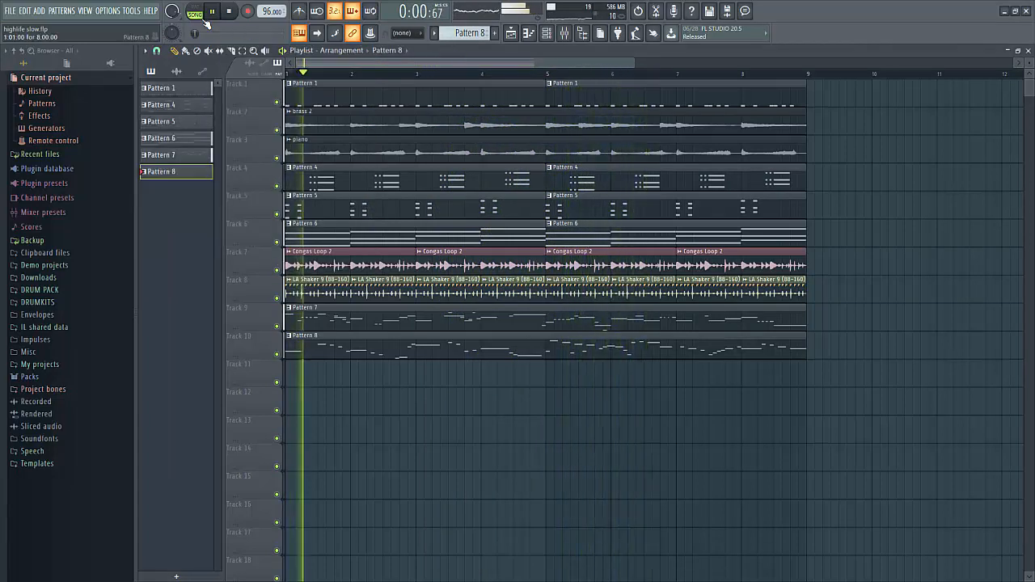
key(F7)
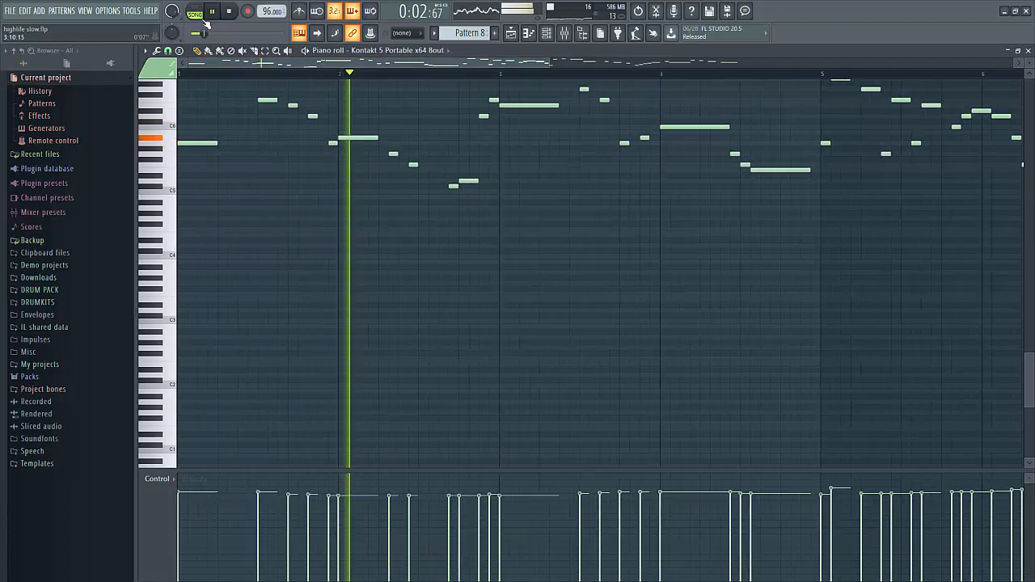
drag(1029, 322, 1029, 289)
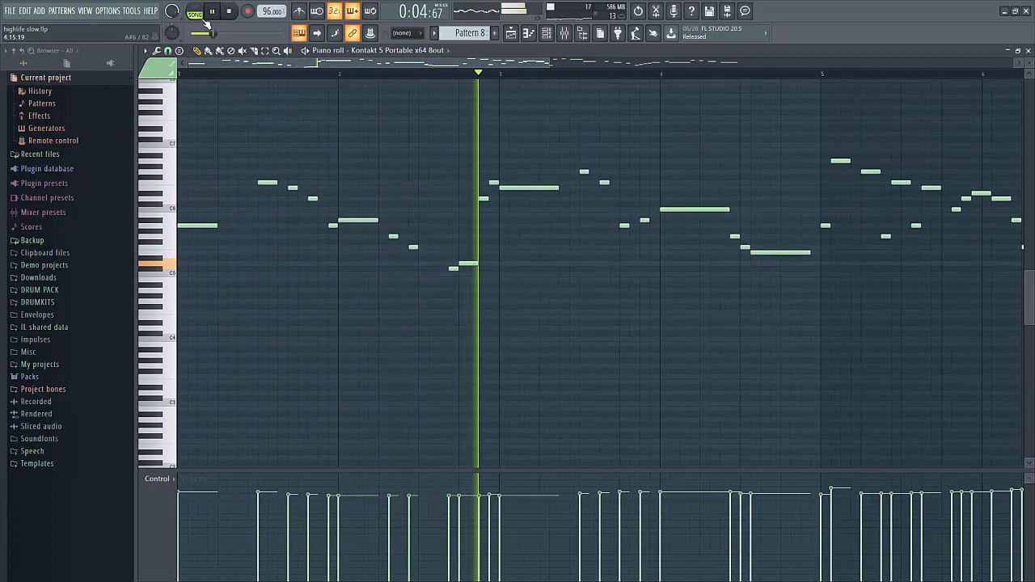
drag(550, 62, 780, 62)
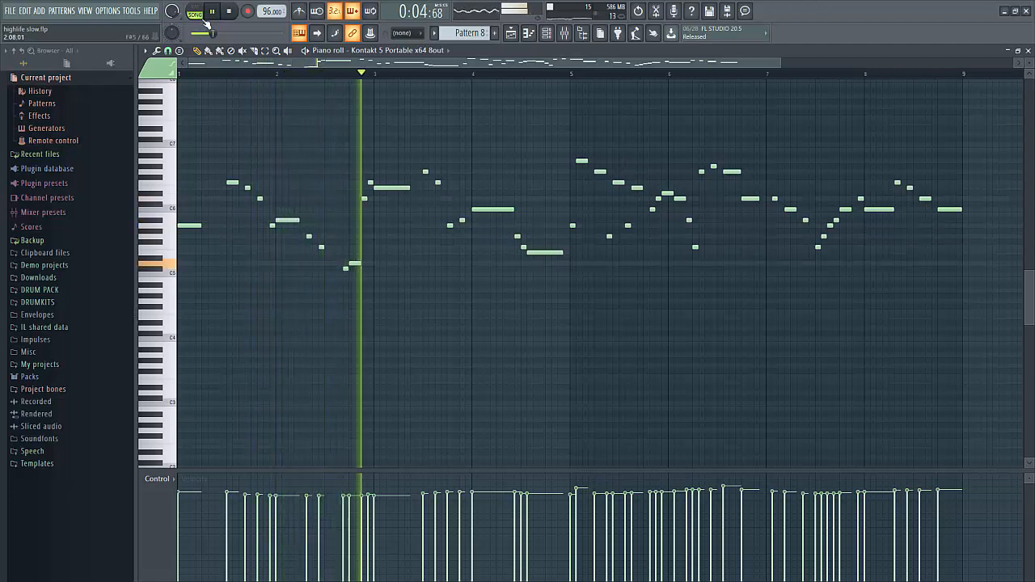
- Lengthen the E5 note in bar 2 of the guitar melody to three steps, listen to it and return to the playlist
drag(323, 248, 335, 248)
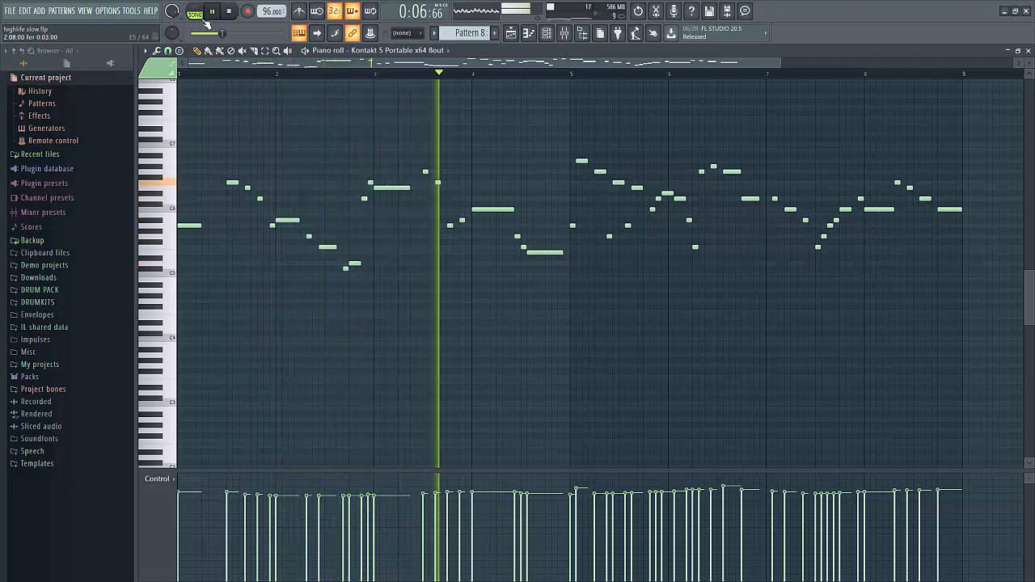
click(204, 32)
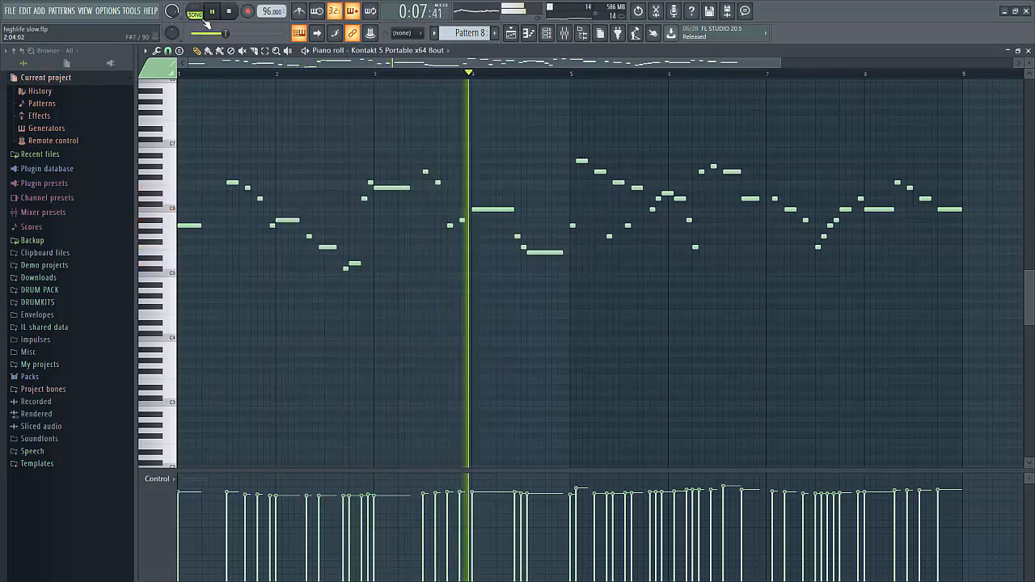
key(space)
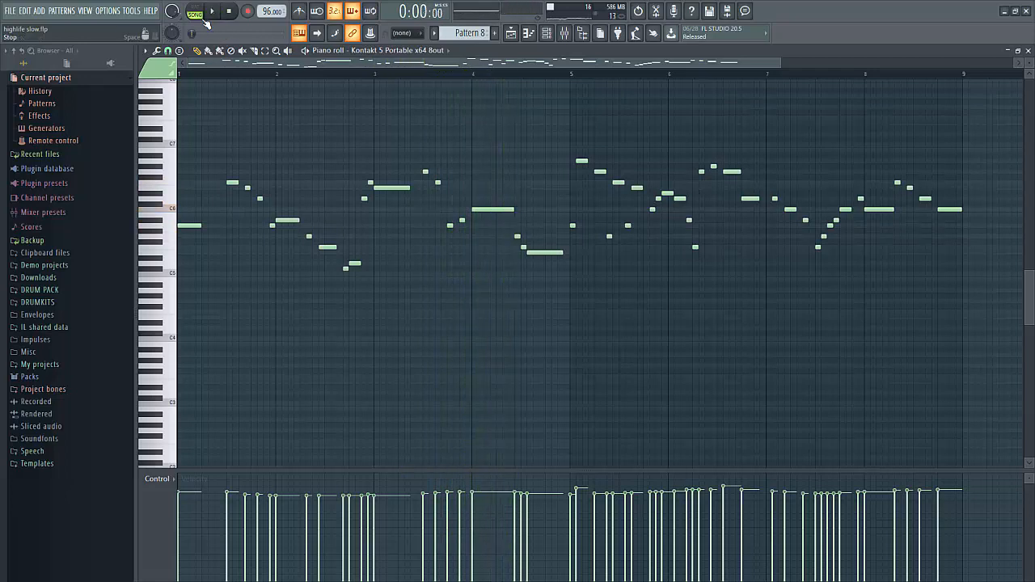
key(F5)
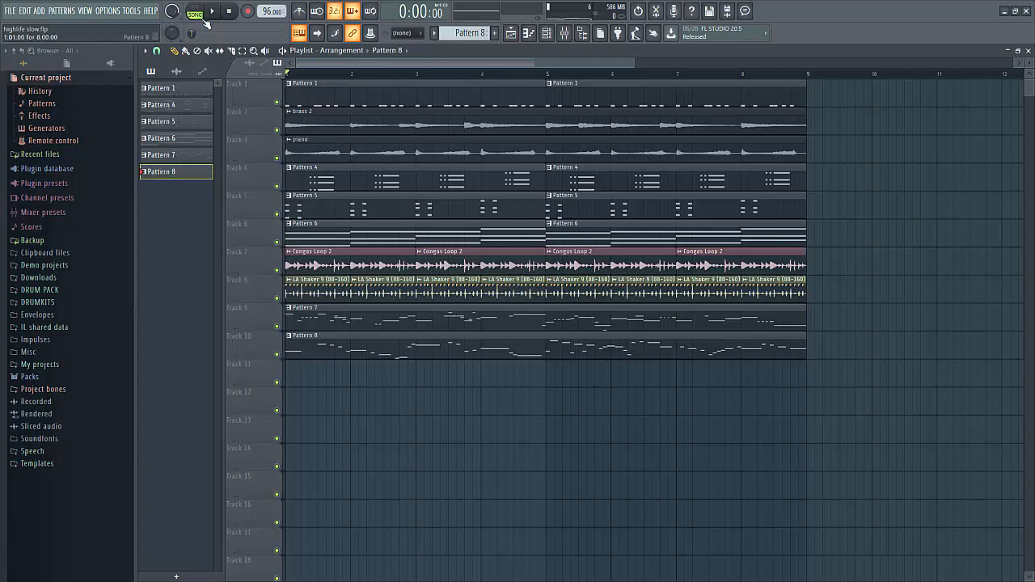
- Consolidate the guitar pattern on Track 10 from song start into an audio clip named gtr
right_click(267, 332)
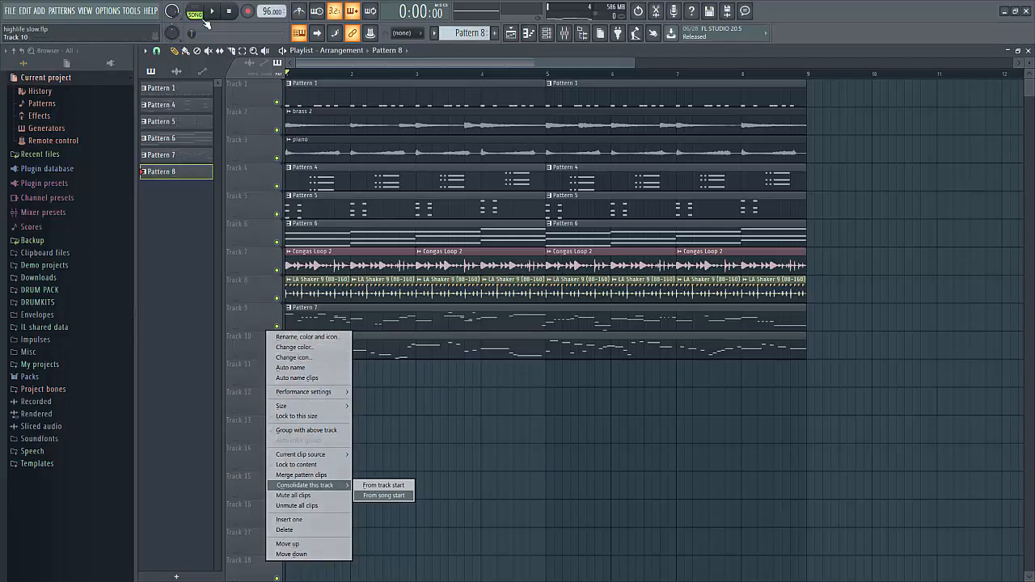
click(383, 495)
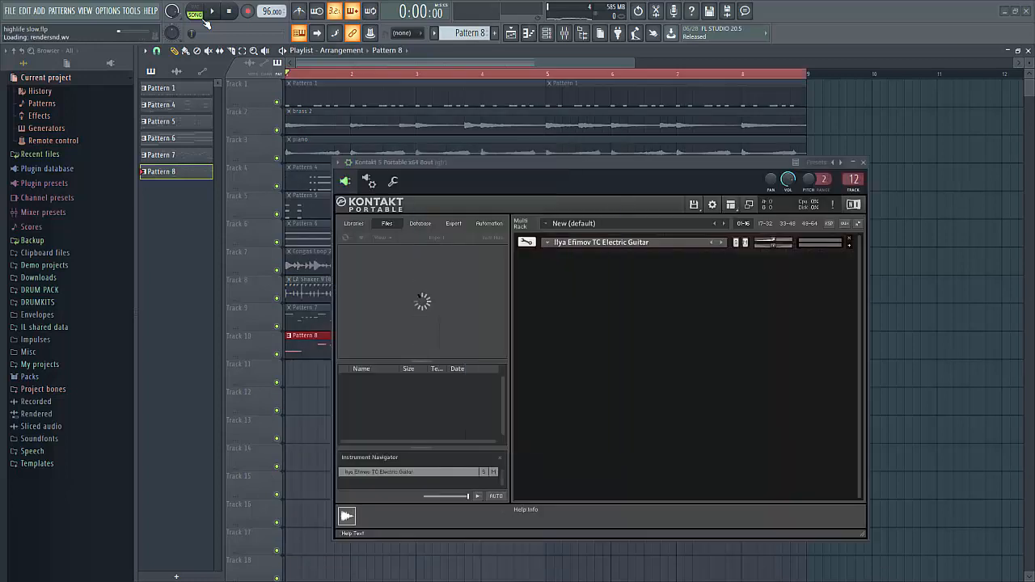
key(Escape)
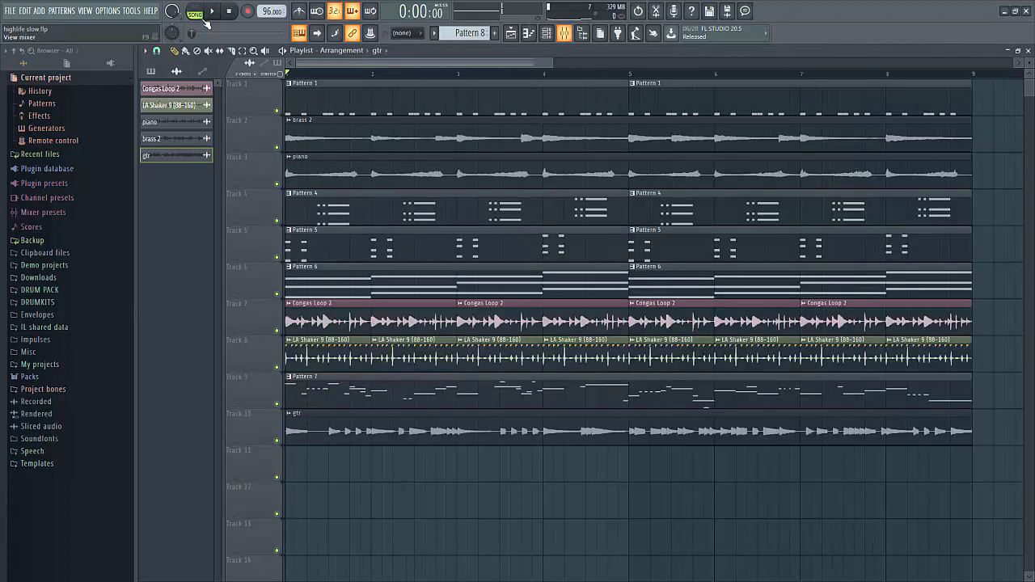
- Bring up the mixer and reset the gtr track's volume fader to its default level
key(F9)
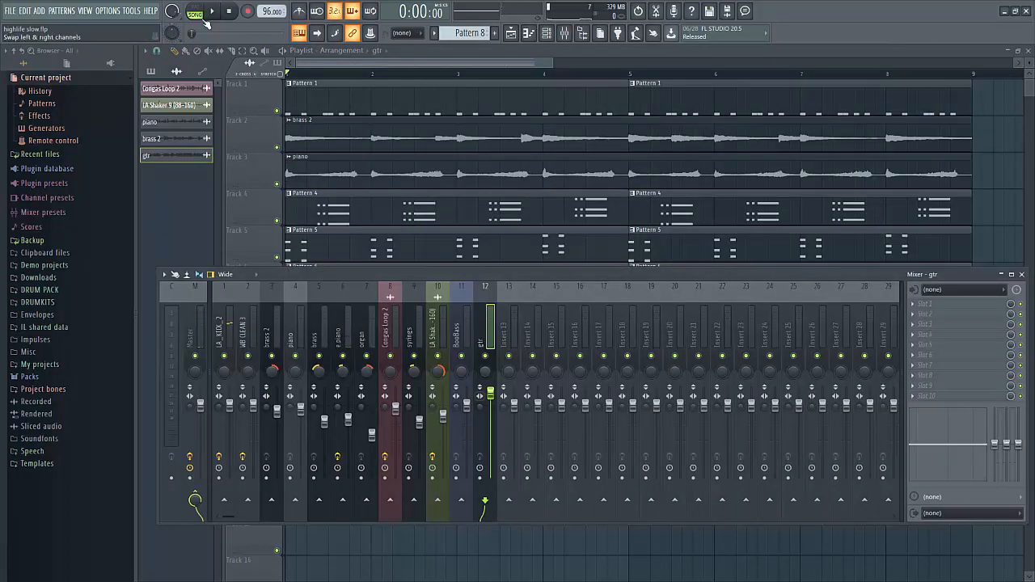
right_click(492, 394)
click(512, 401)
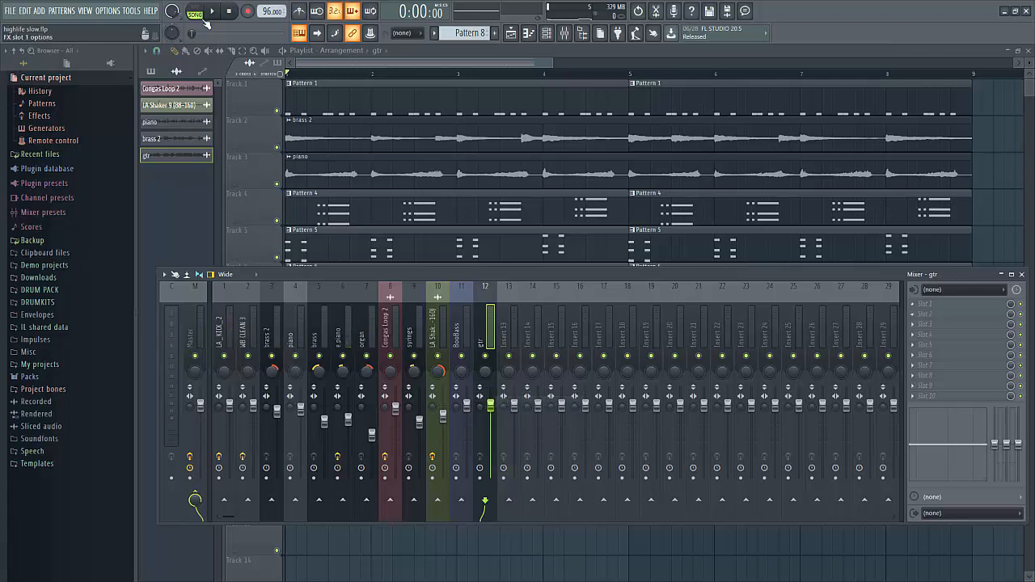
- Load Fruity Reeverb 2 in the first effect slot of the gtr mixer track and adjust its early-reflection level
click(914, 304)
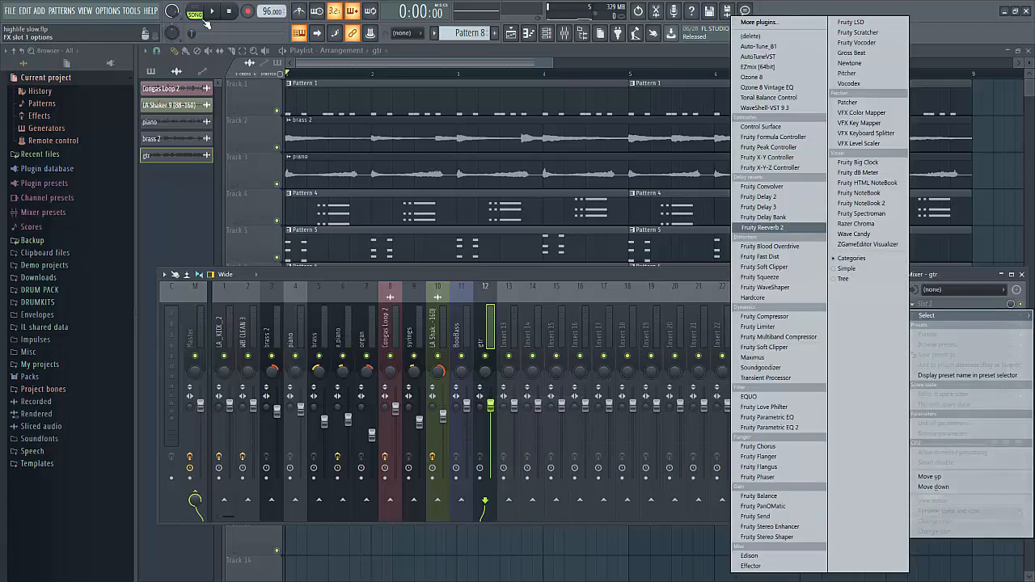
click(762, 227)
right_click(430, 164)
click(449, 172)
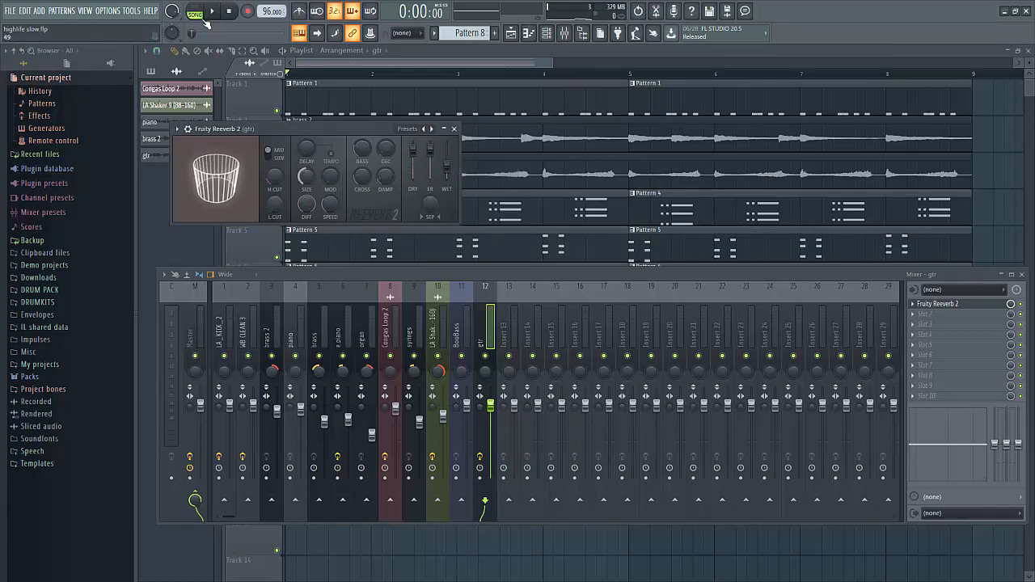
click(453, 129)
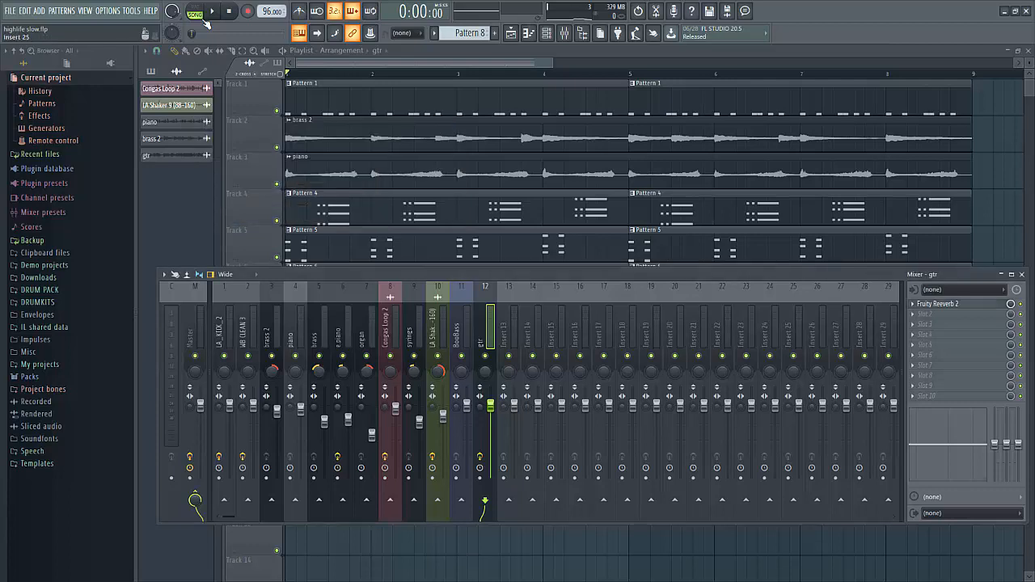
- Listen to the arrangement, move the guitar's Fruity Reeverb 2 to effect slot 10 and open the empty first slot's options
key(space)
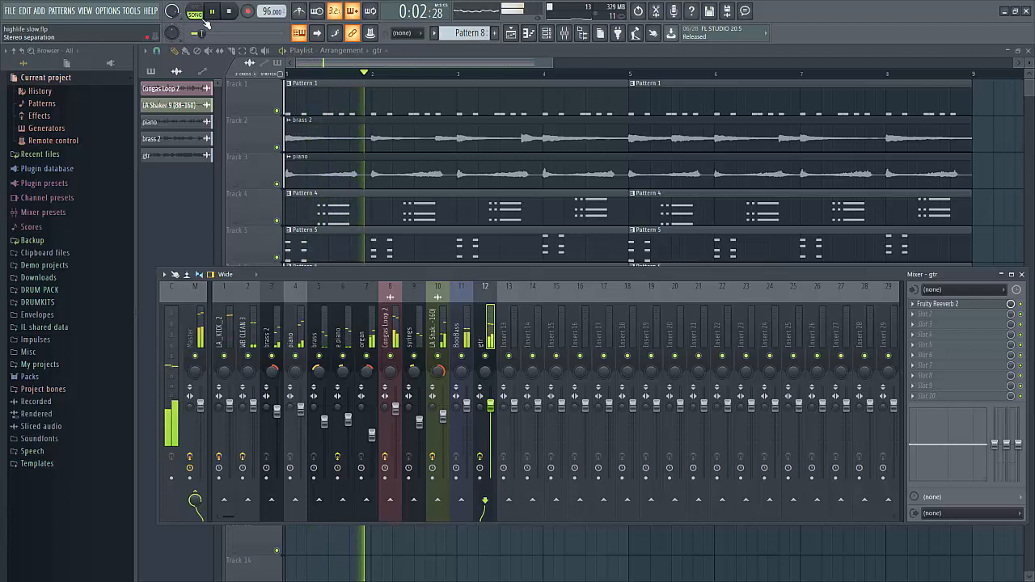
key(space)
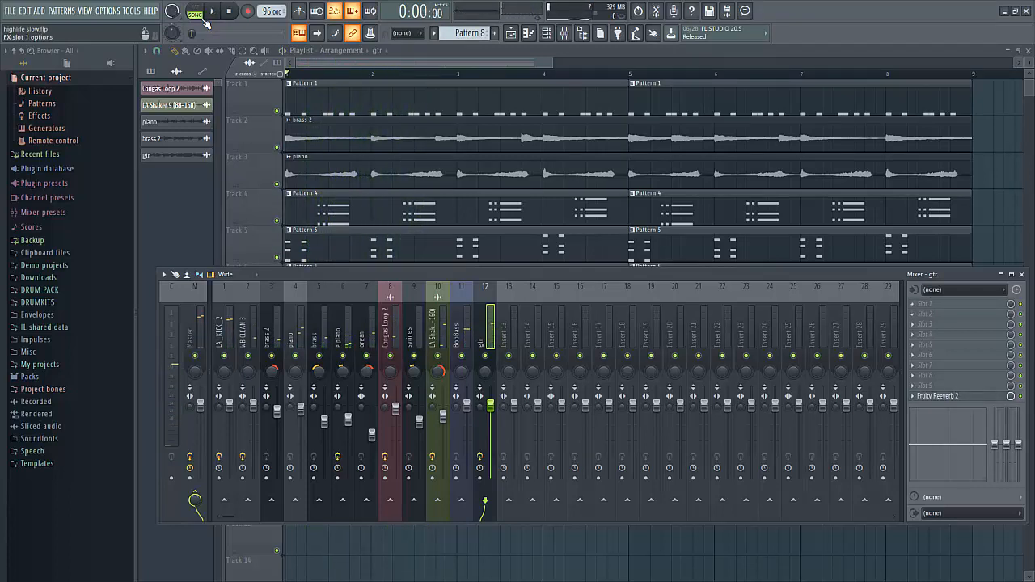
click(913, 304)
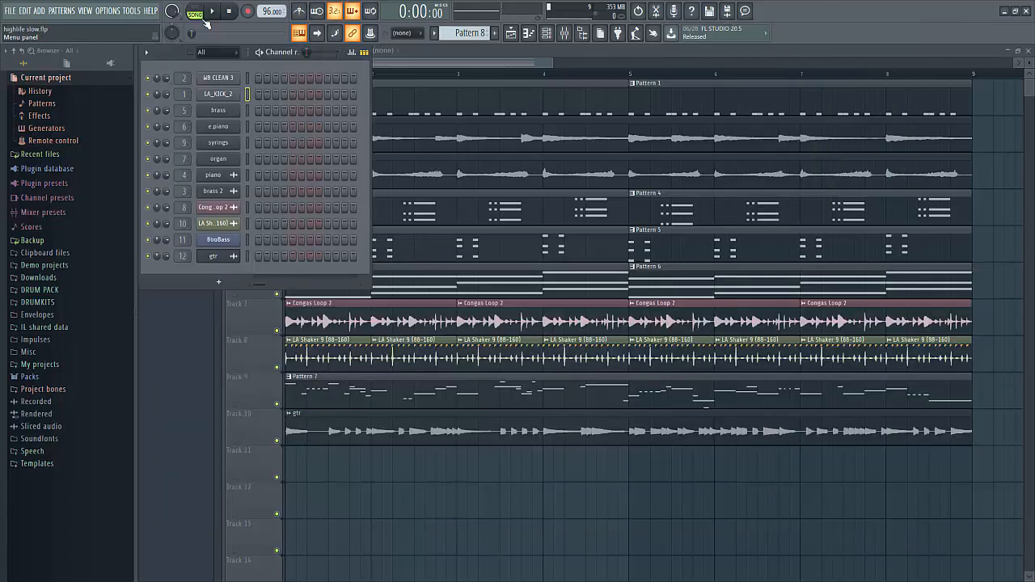
- Add a Nexus channel and browse its preset categories down to the XP expansions
click(39, 11)
click(64, 101)
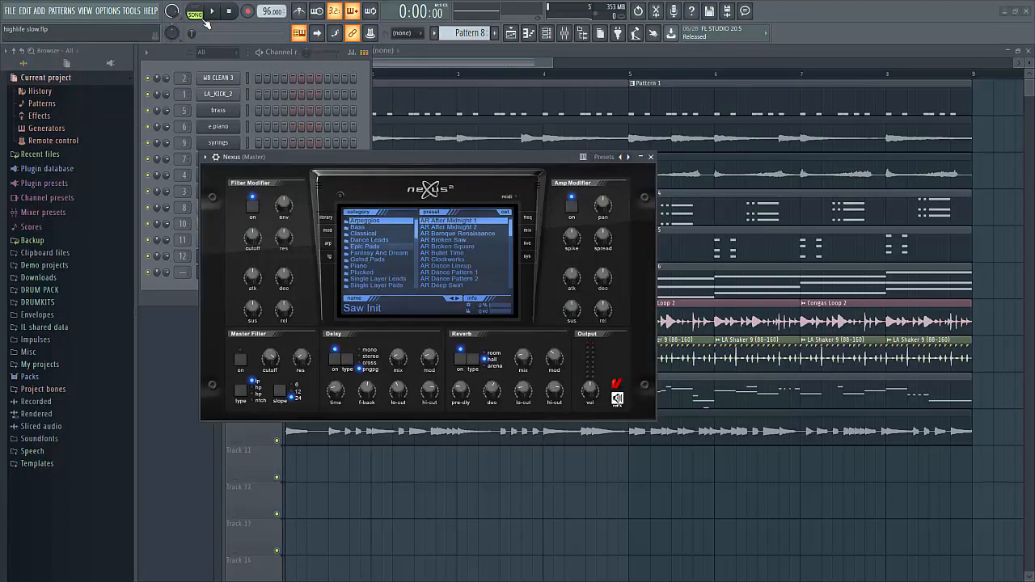
scroll(378, 253, down, 4)
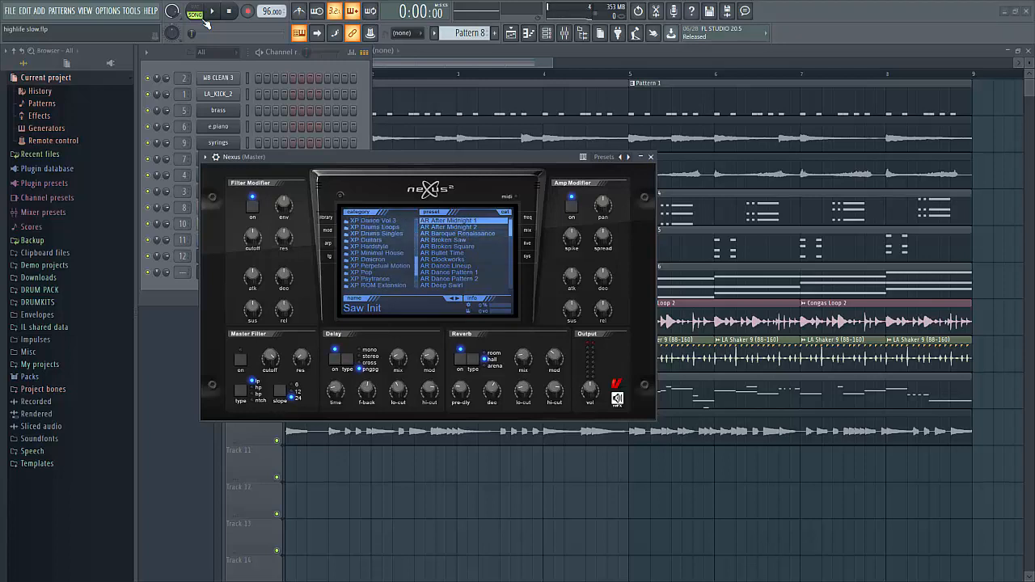
- Record the Nexus melody into Pattern 8 and lengthen its lower notes in bars 1 and 2 to two steps each
key(F5)
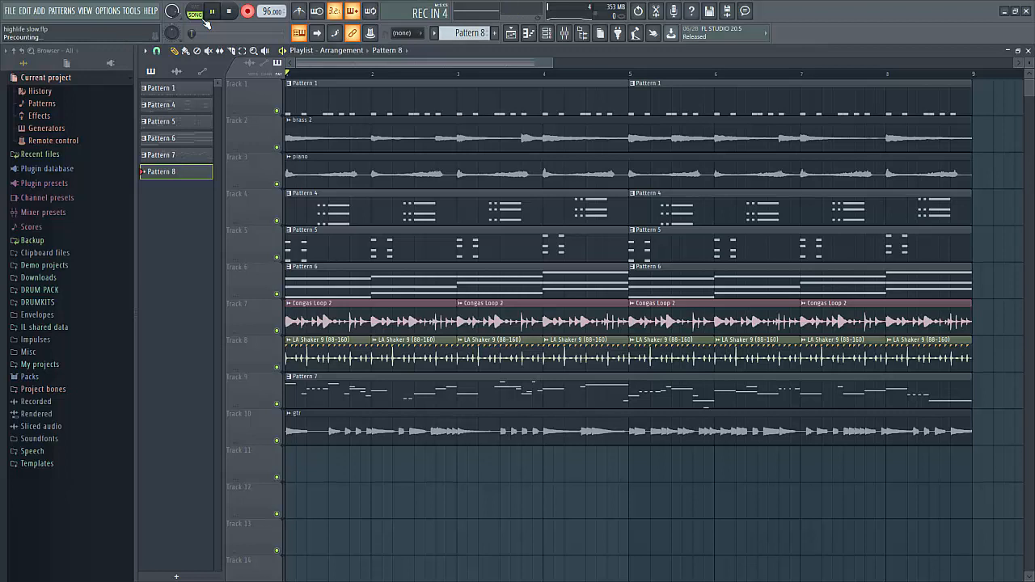
key(F7)
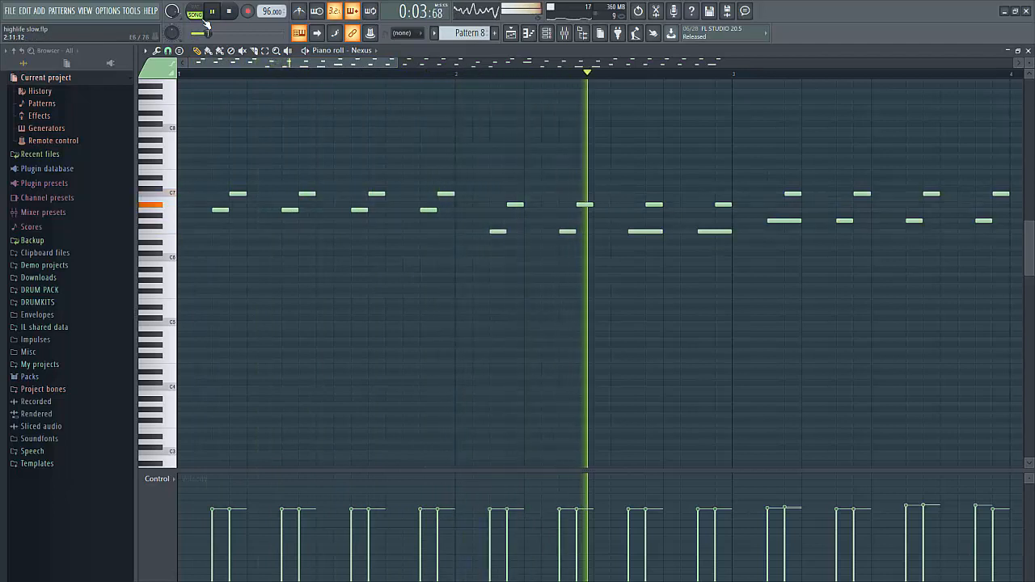
key(space)
key(space)
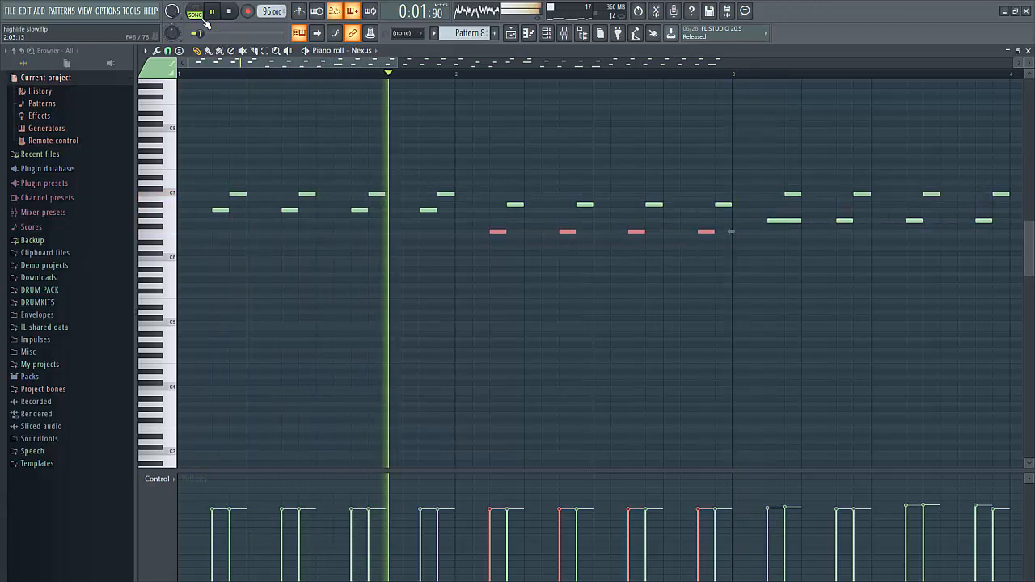
mouse_move(255, 223)
mouse_down()
mouse_move(216, 222)
mouse_move(245, 210)
mouse_up()
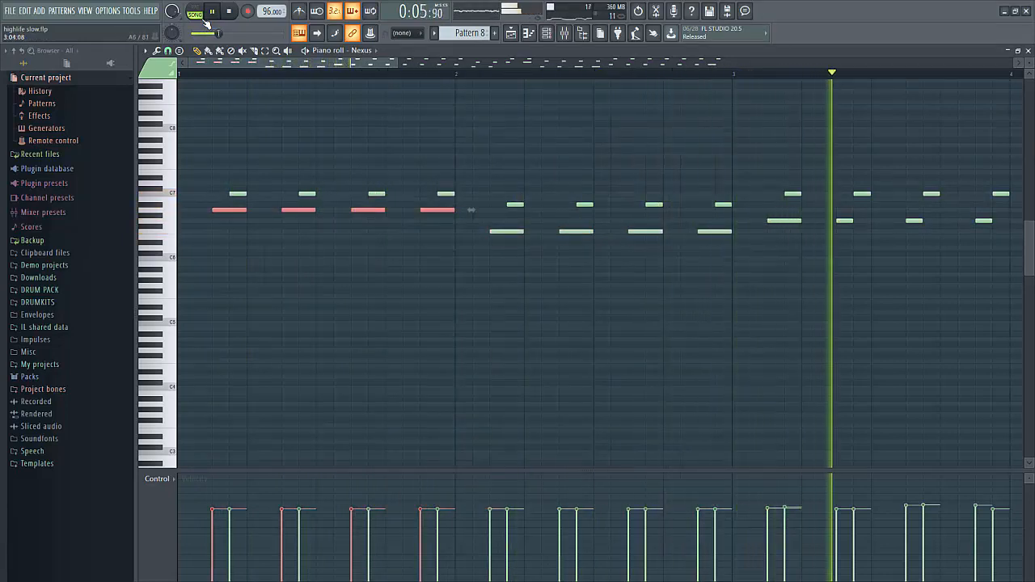
key(space)
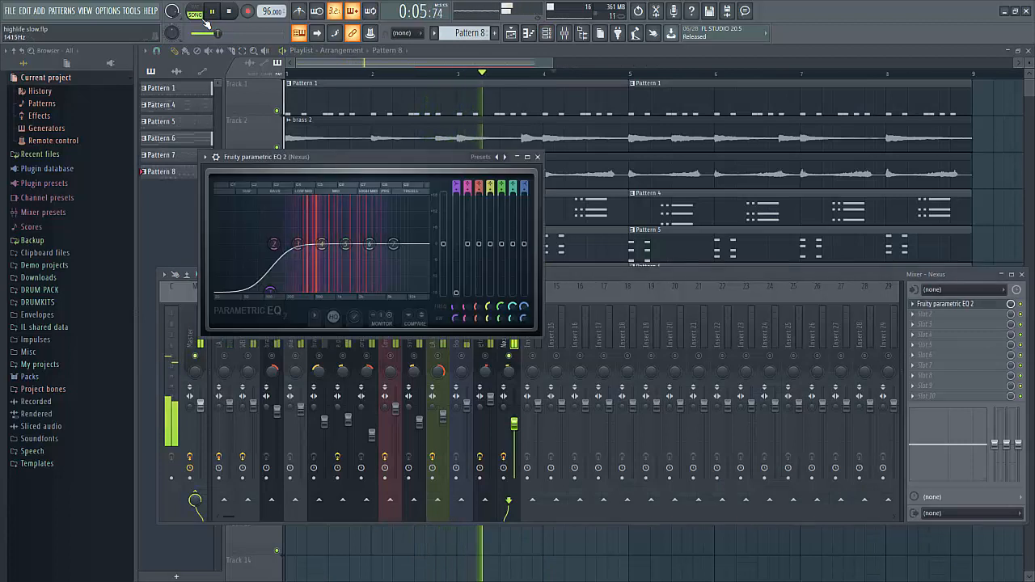
- Change the order of band 1 in the Nexus track's Fruity parametric EQ 2 and raise the band's frequency
right_click(270, 290)
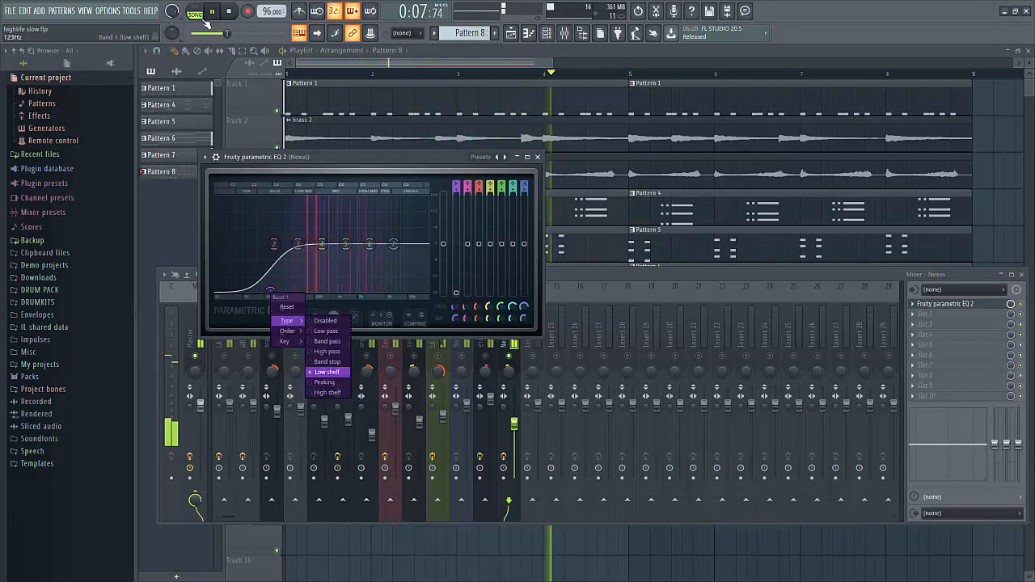
mouse_move(288, 331)
click(324, 331)
drag(270, 289, 298, 289)
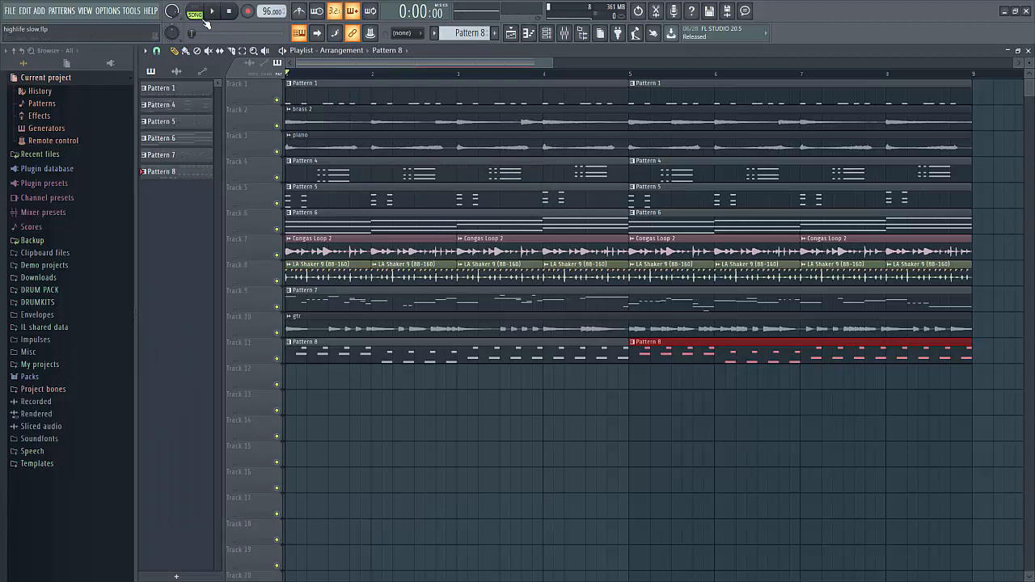
- Add an Addictive Drums 2 channel and filter its preset browser to My Presets
key(F6)
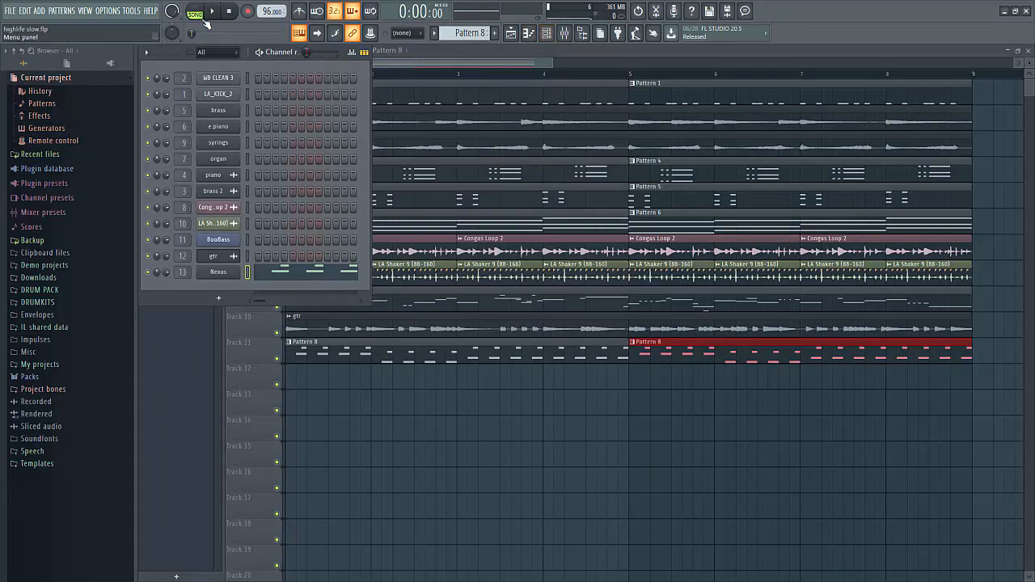
key(alt+a)
key(Return)
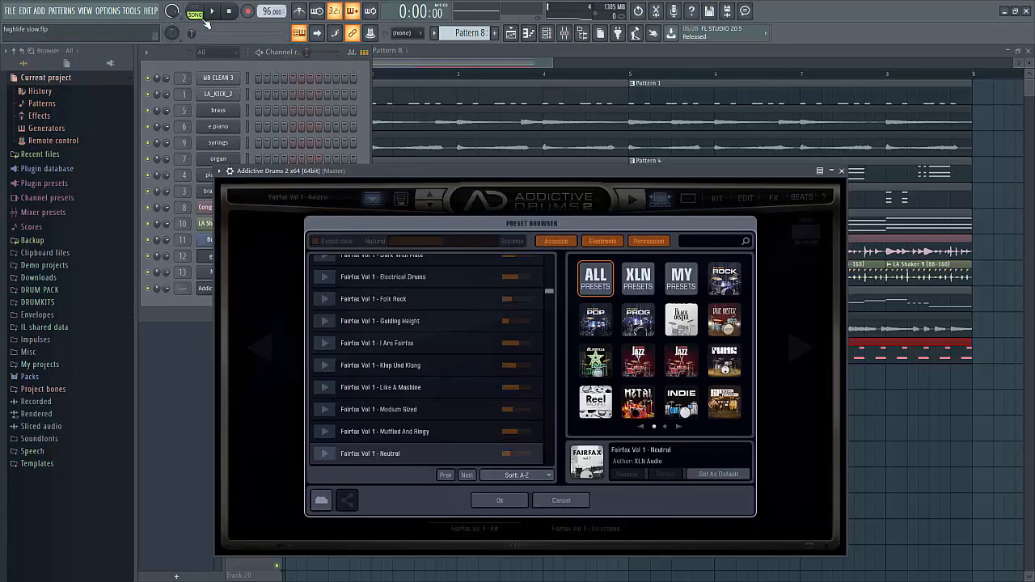
click(681, 280)
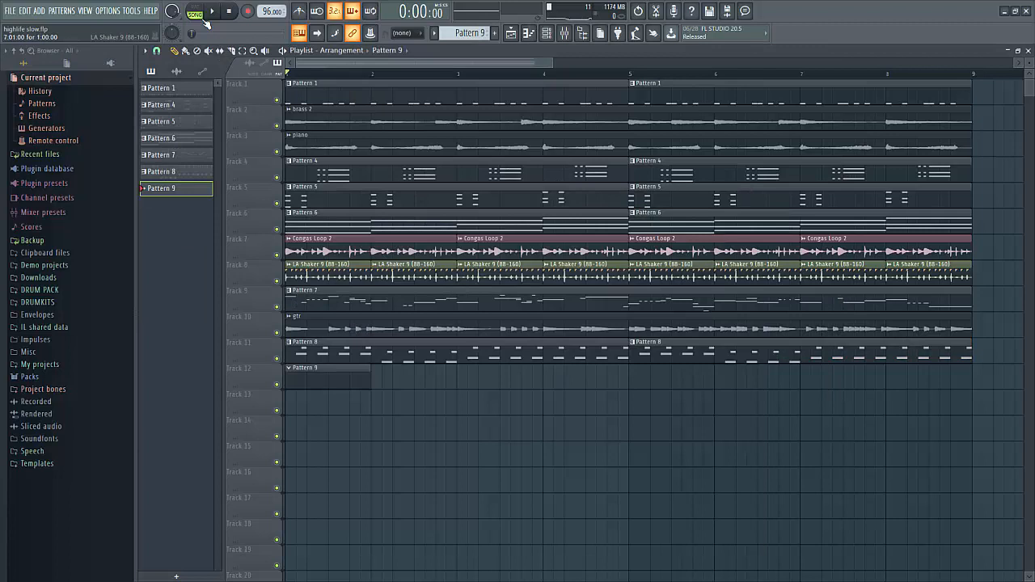
- Duplicate all eight bars of clips on Tracks 1 to 11 into bars 9 to 16 of the playlist
drag(995, 364, 284, 78)
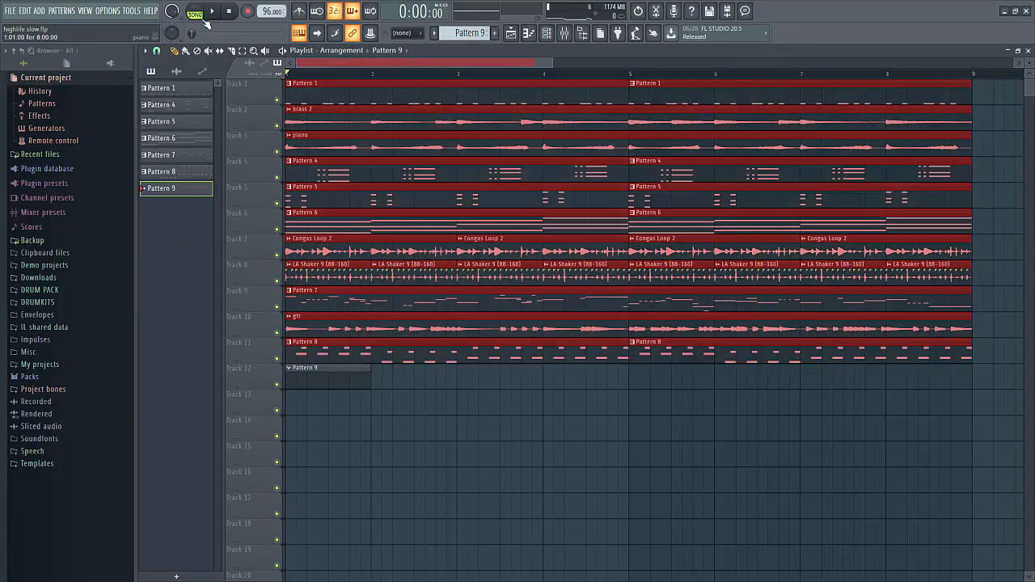
key(ctrl+b)
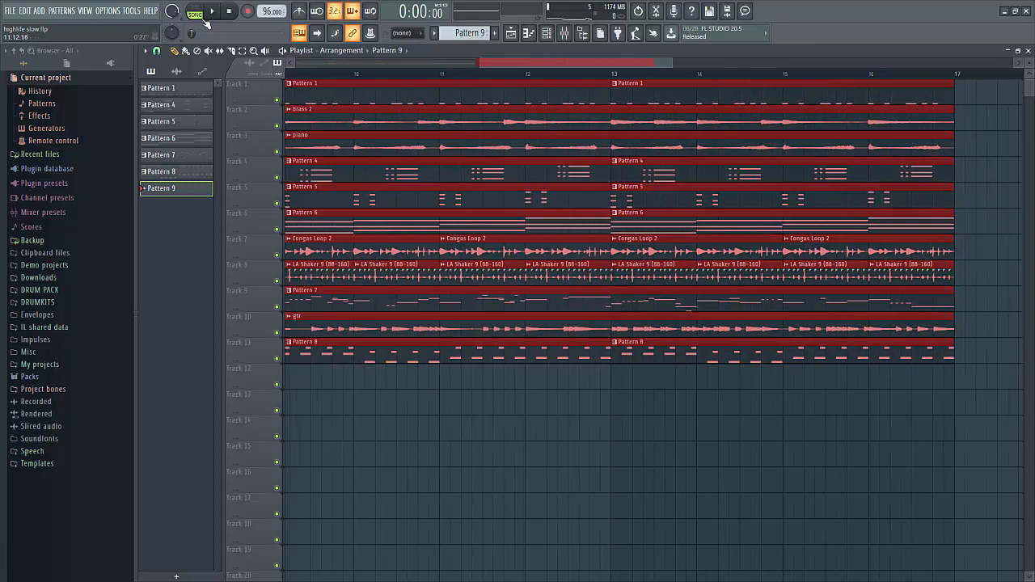
key(Page_Down)
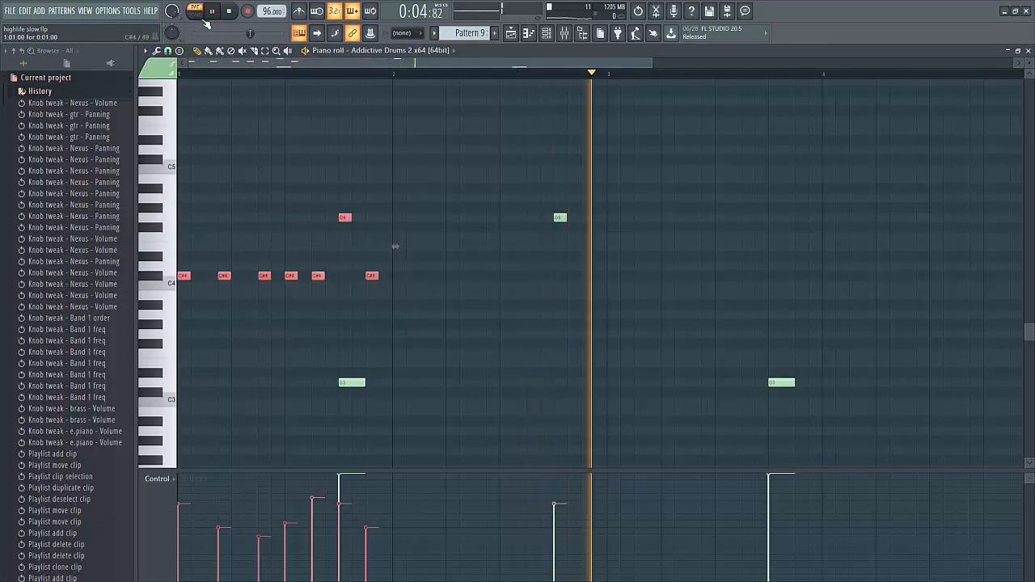
- Repeat bar 1's C#4 drum hits in bar 2 of Pattern 9 and duplicate both bars' C#4 and G4 hits into bars 3 and 4
key(shift+Left)
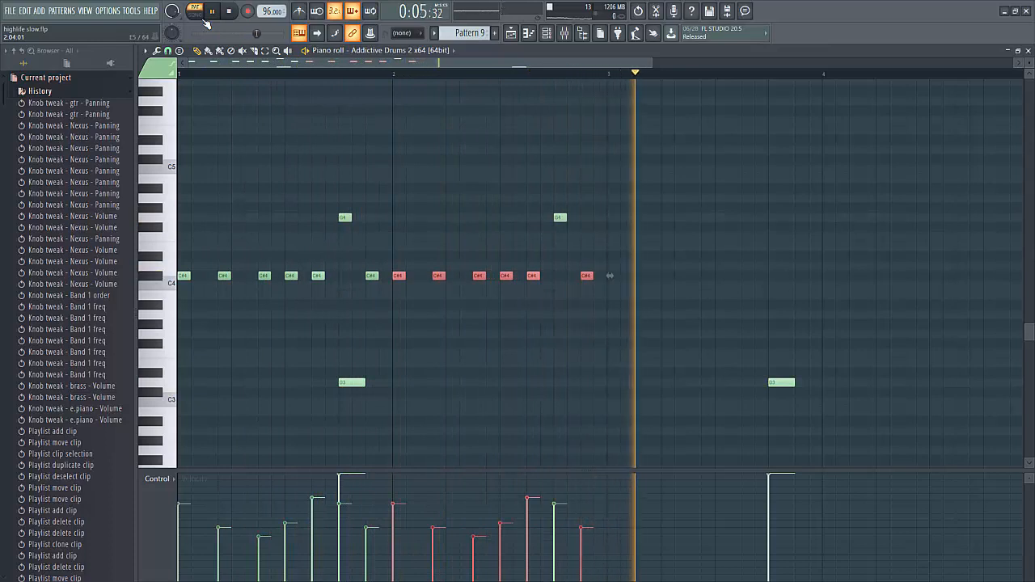
drag(652, 315, 178, 199)
key(ctrl+b)
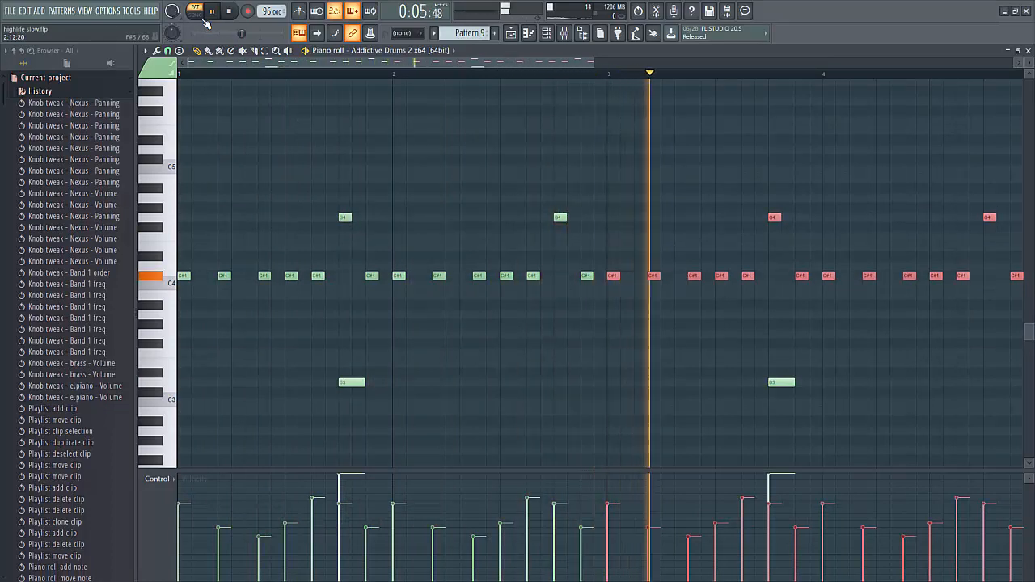
right_click(742, 218)
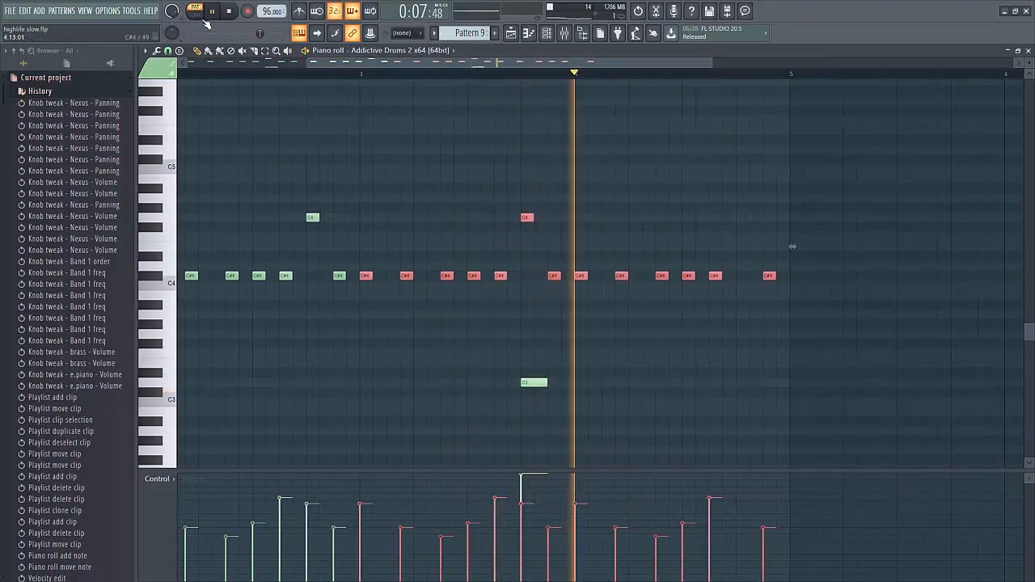
key(ctrl+z)
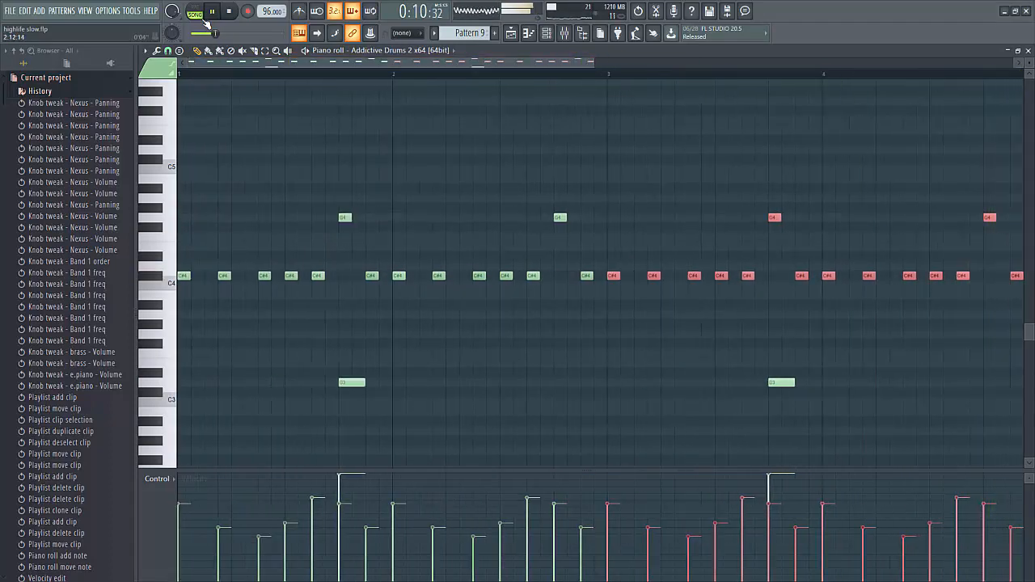
- Route the Addictive Drums 2 channel to mixer insert 14 with its name and return to the playlist
key(F9)
key(Menu)
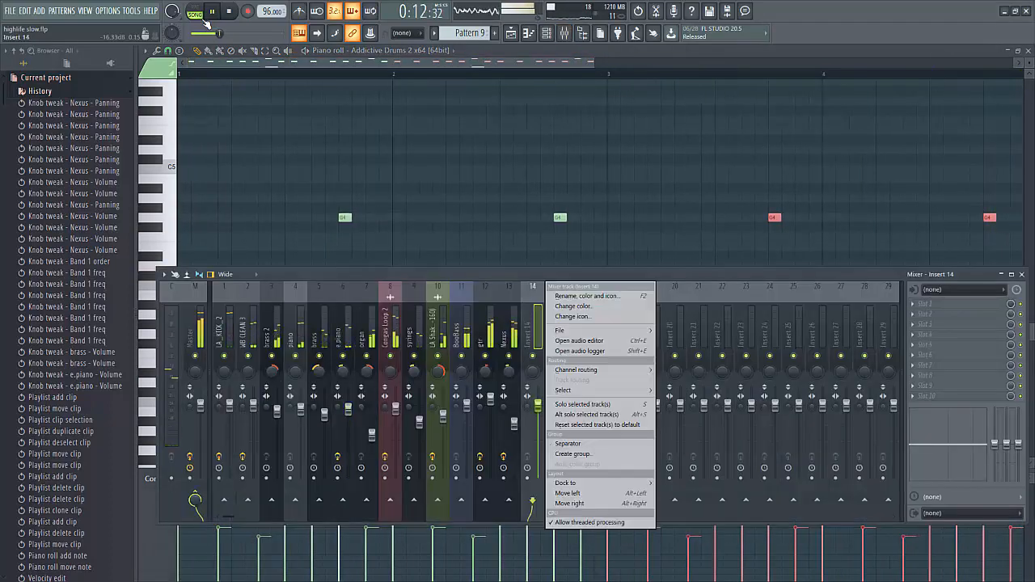
key(Right)
key(Return)
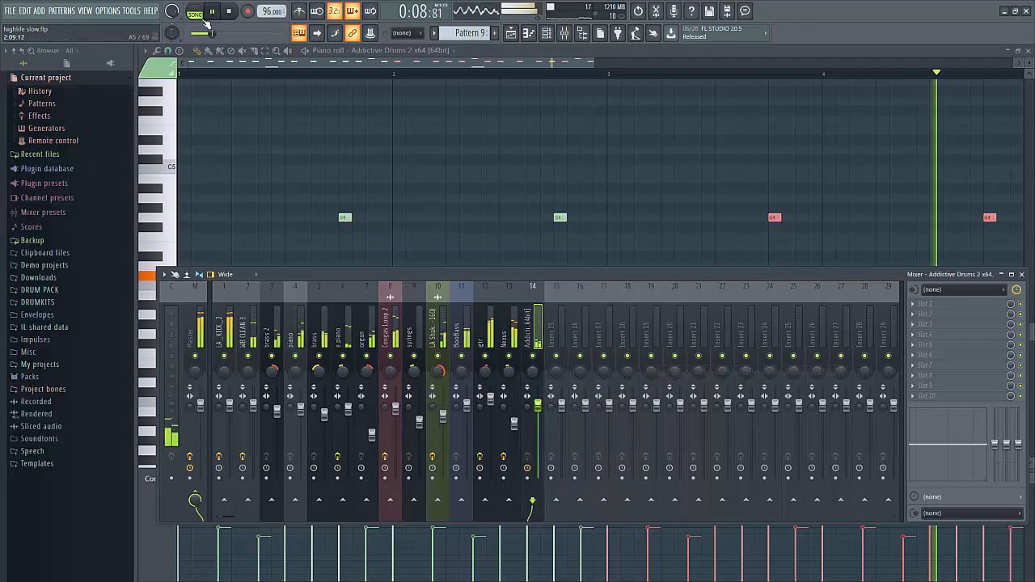
key(F5)
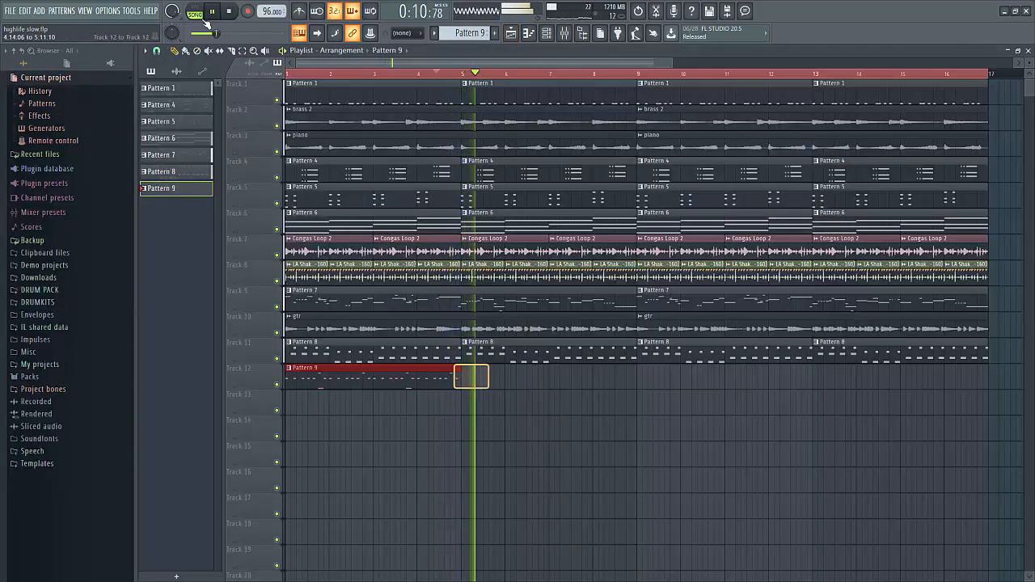